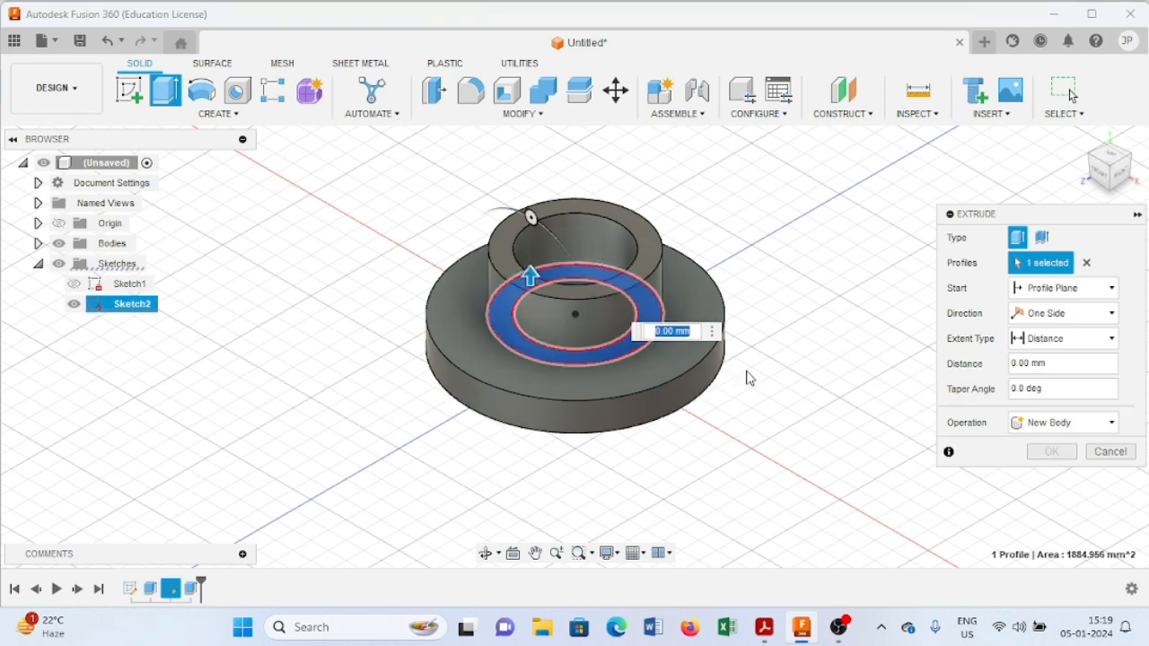
- Extrude the selected ring profile by -48 mm with the Join operation and hide Sketch2
key("BackSpace")
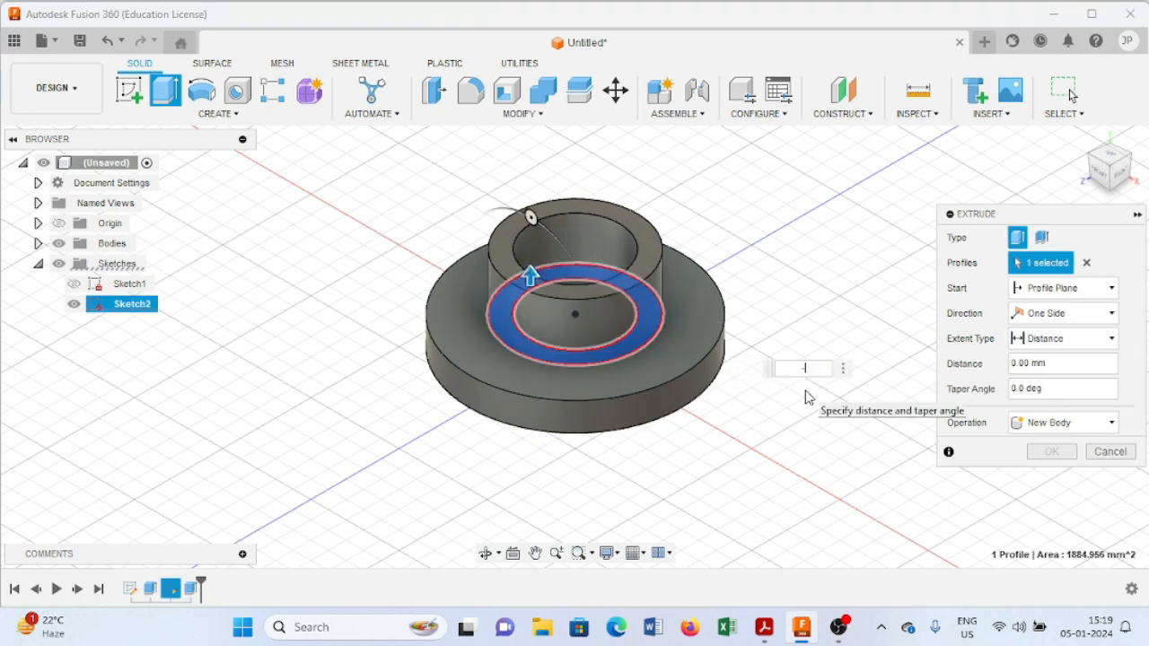
key("Return")
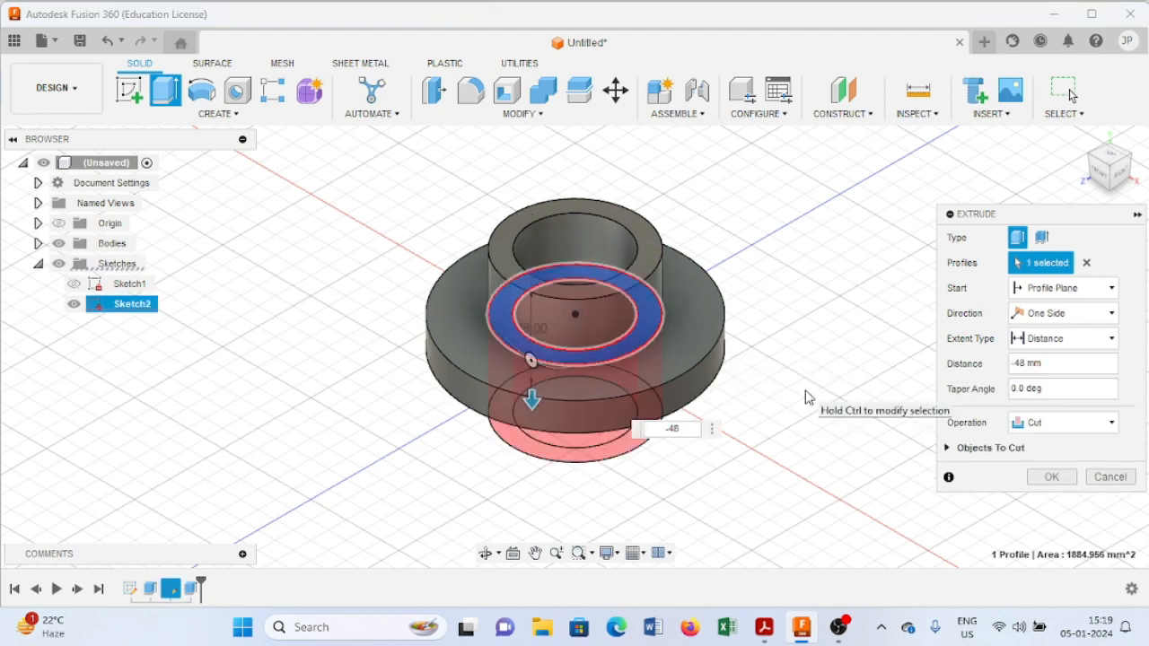
left_click(1095, 429)
left_click(1060, 445)
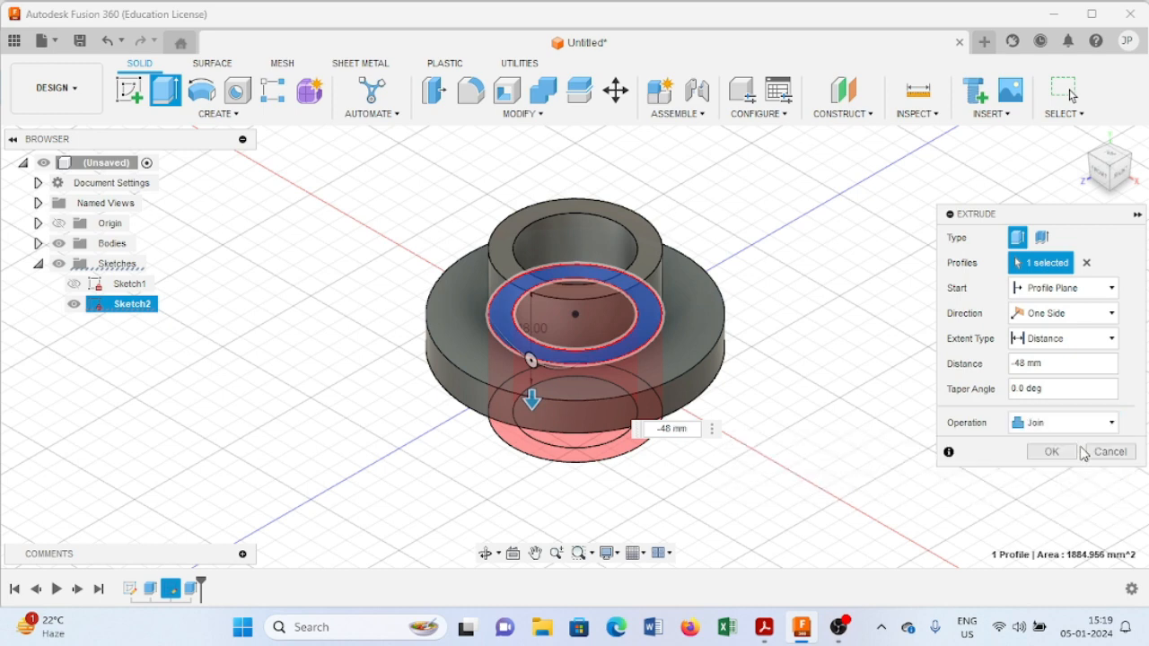
left_click(1054, 452)
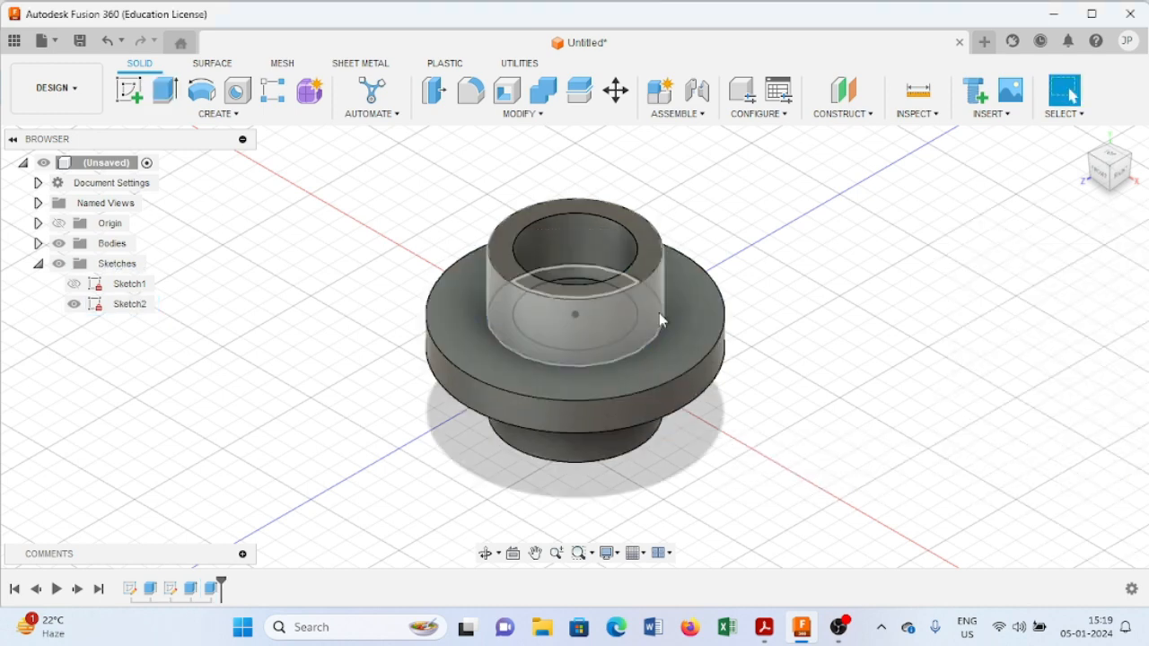
left_click(74, 303)
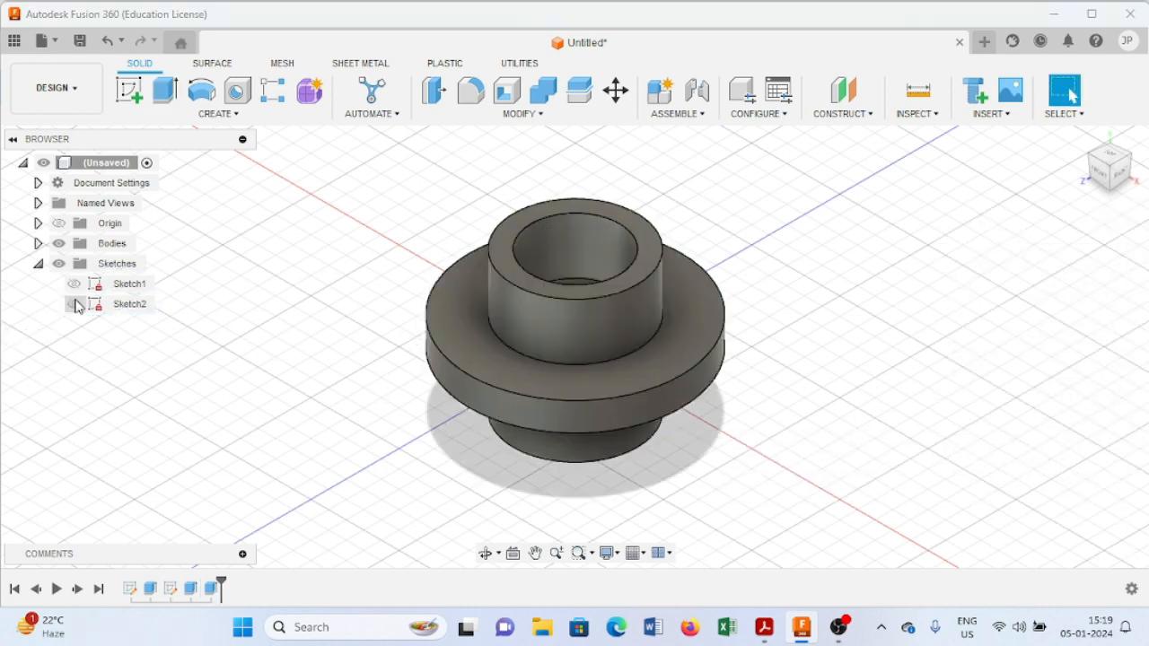
- Switch to the PDF drawing in Adobe Acrobat and examine the flange's hole pattern and height dimensions
left_click(764, 626)
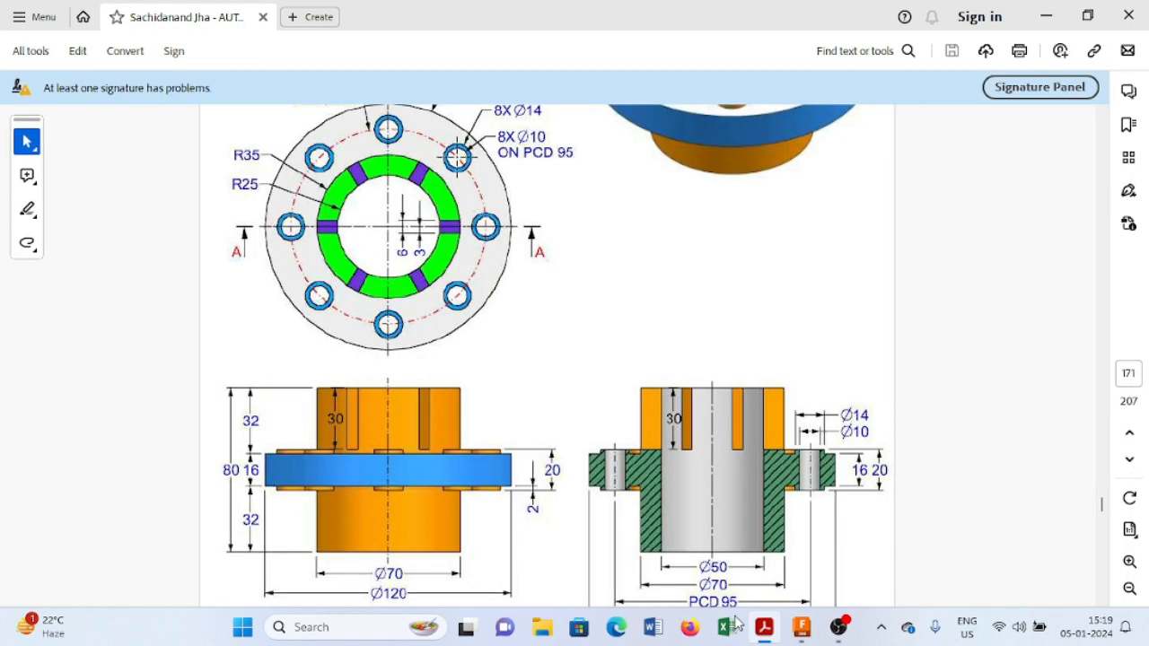
scroll(504, 335, "up", 2)
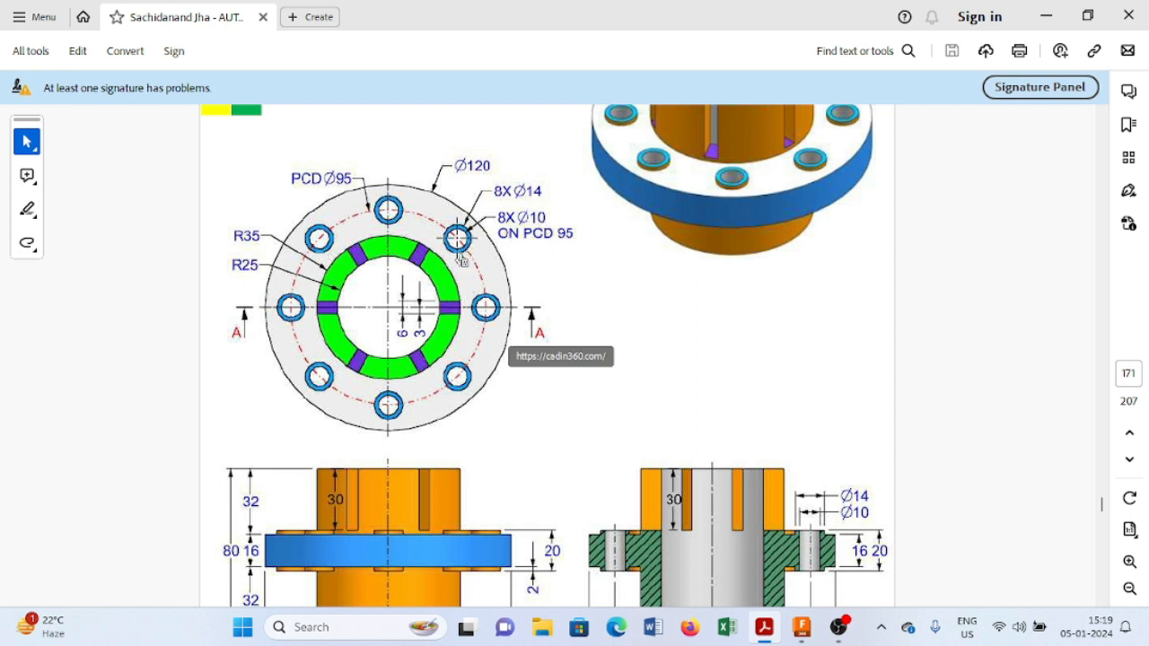
scroll(467, 261, "down", 1)
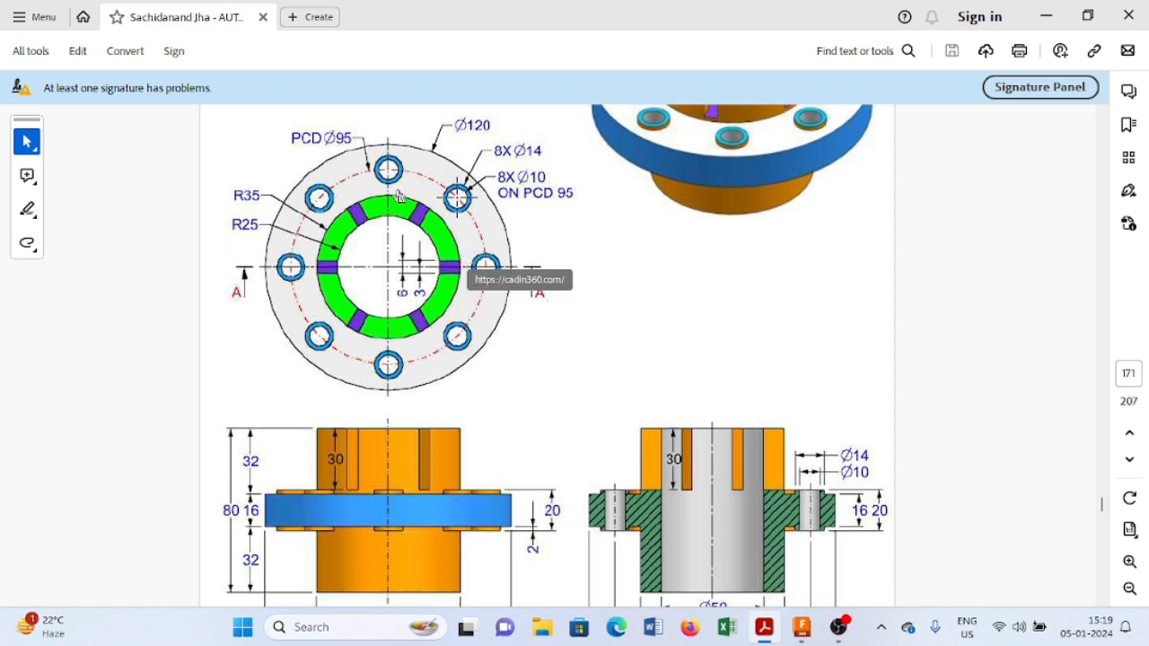
scroll(401, 196, "down", 1)
scroll(415, 174, "down", 10)
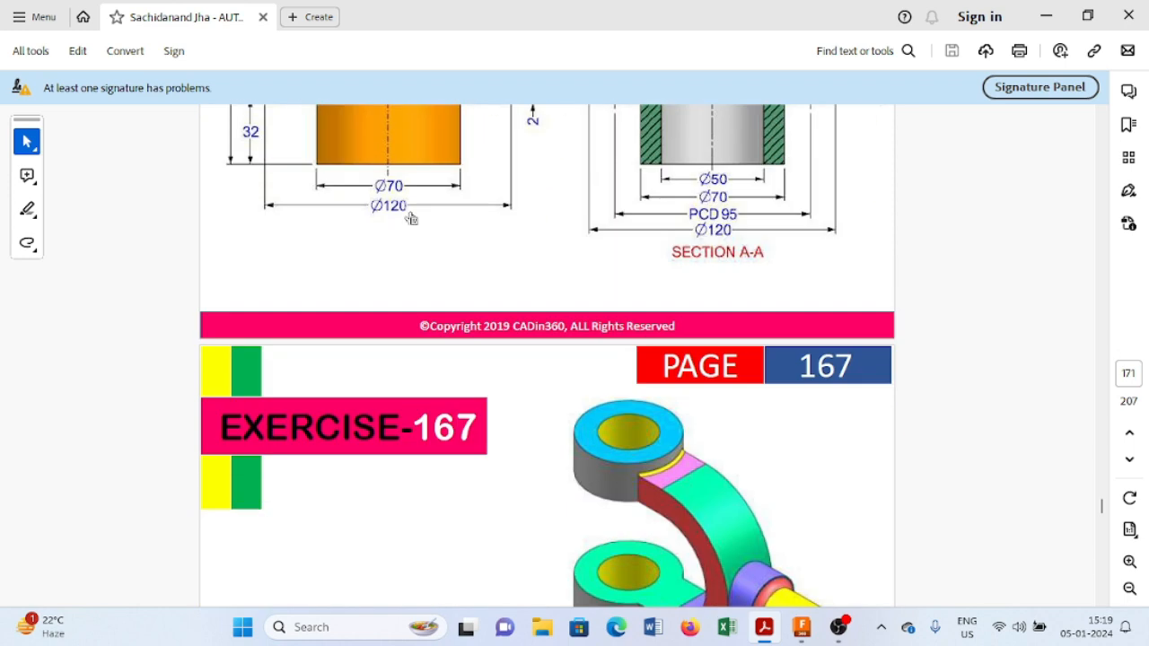
scroll(410, 215, "up", 9)
scroll(409, 218, "up", 2)
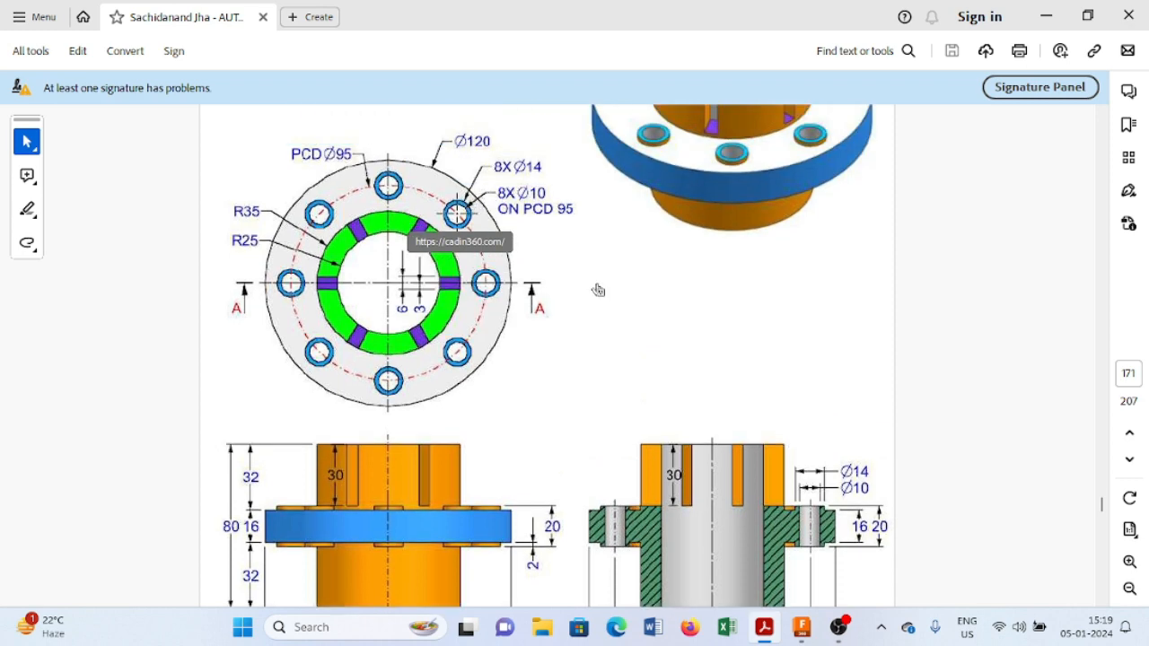
- Return to Fusion 360 and start a sketch on the upper face of the flange
left_click(804, 630)
left_click(456, 351)
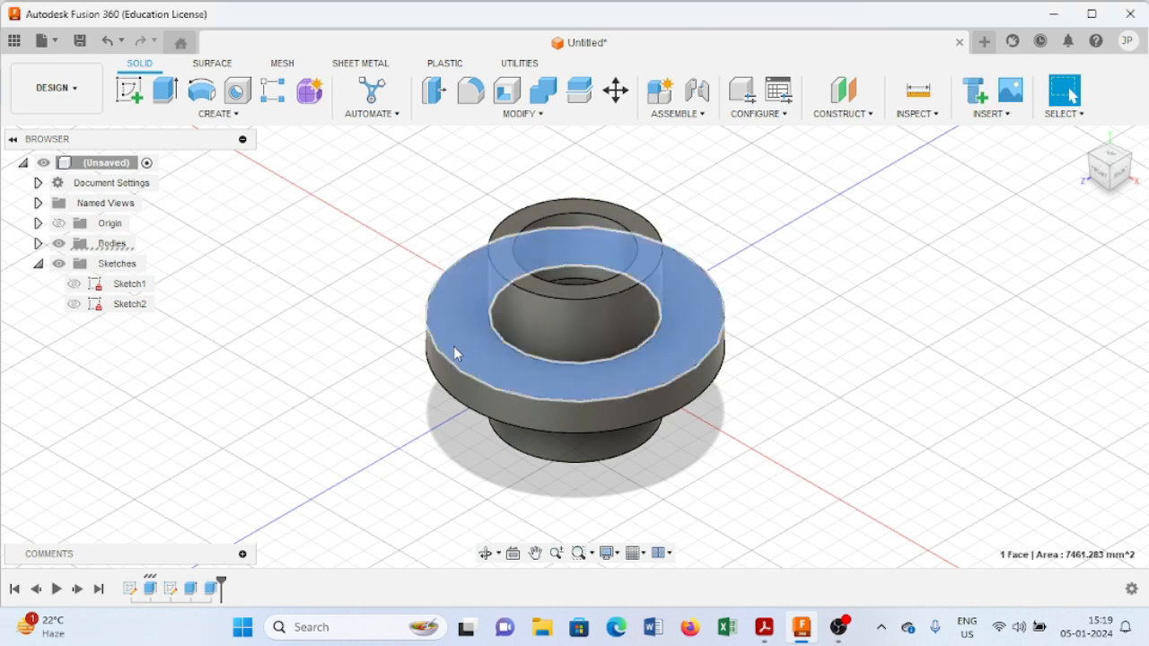
left_click(130, 91)
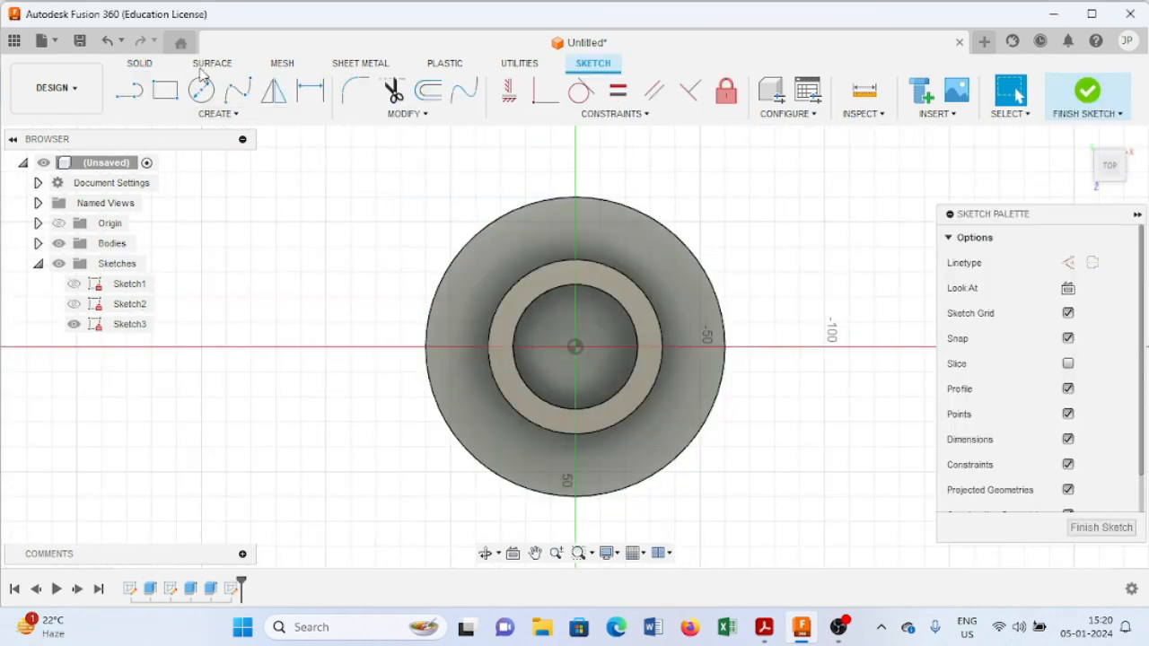
left_click(201, 90)
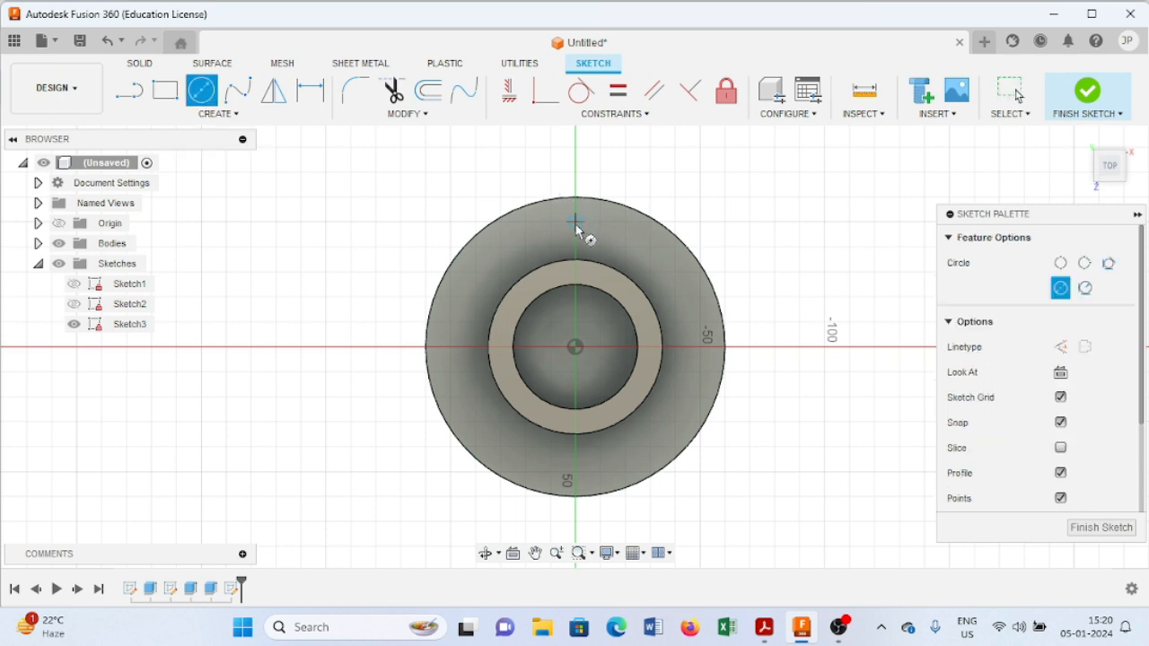
left_click(576, 222)
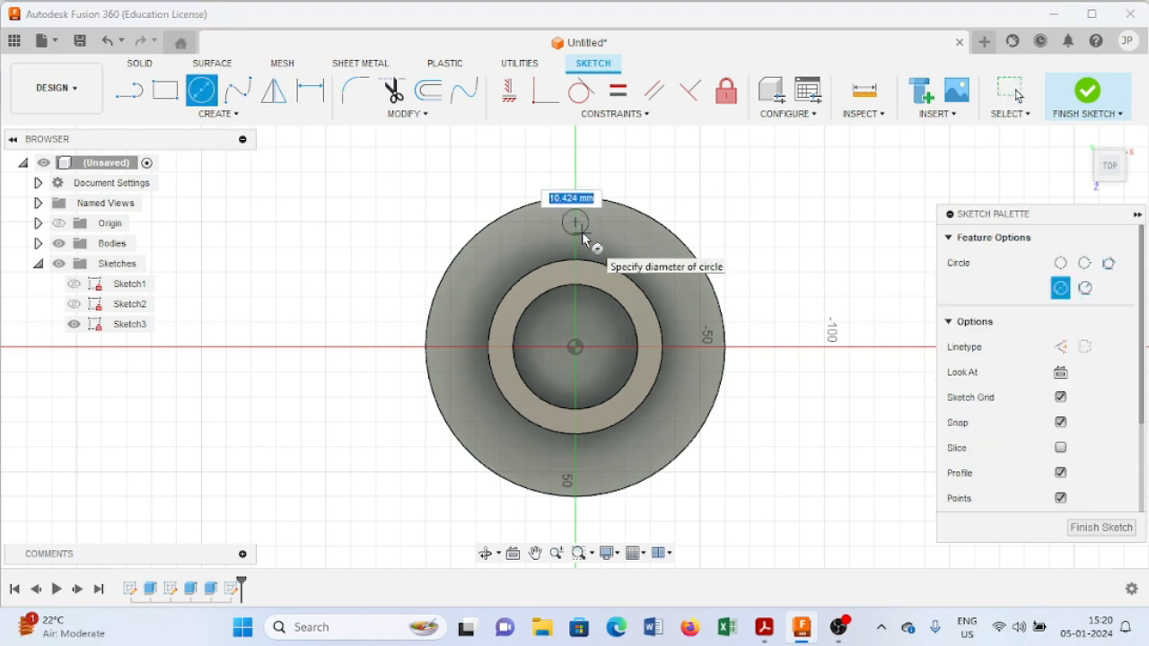
key("Escape")
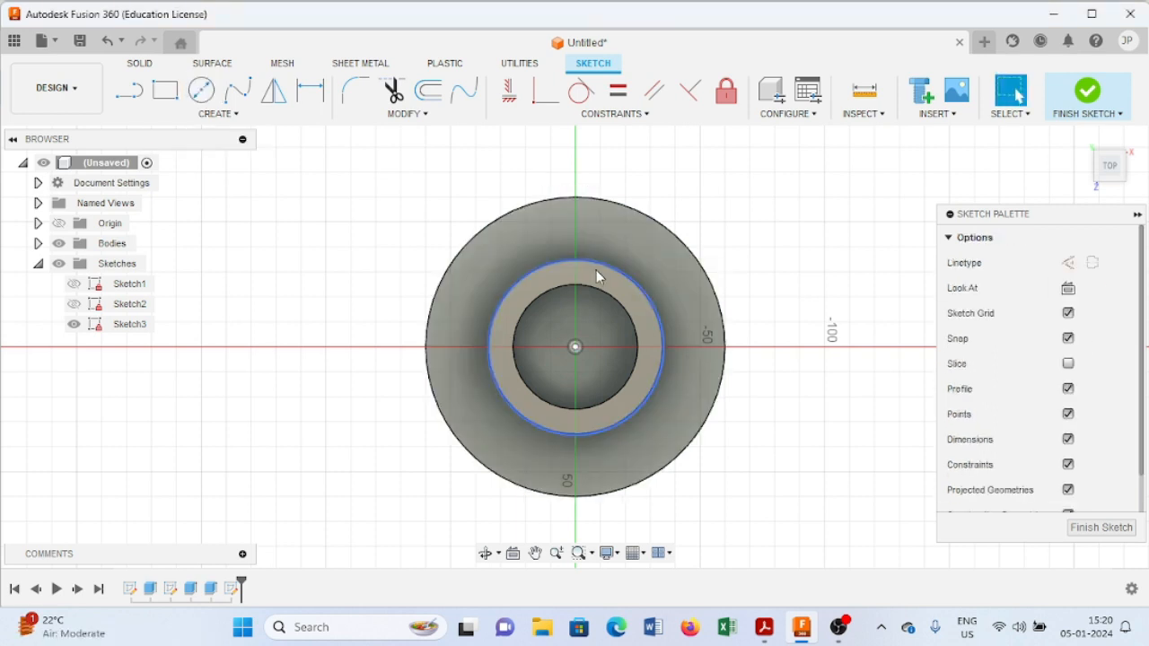
- Check the pitch circle diameter in the PDF drawing and sketch a 95 mm circle centred on the origin in Fusion 360
left_click(770, 636)
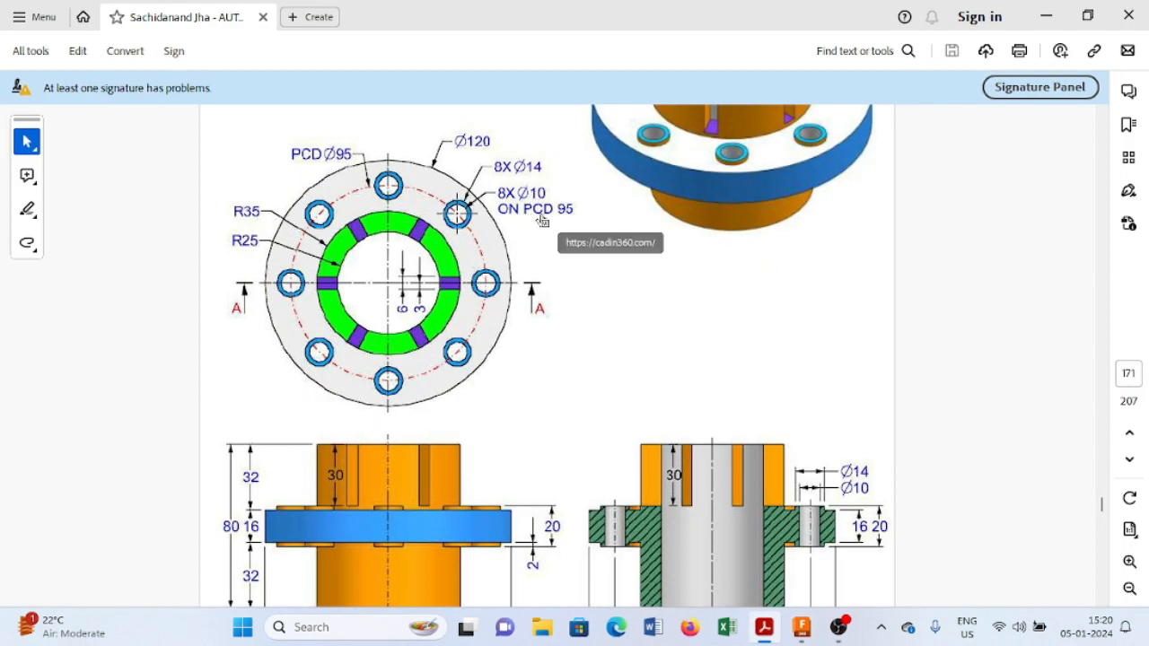
left_click(801, 627)
left_click(202, 90)
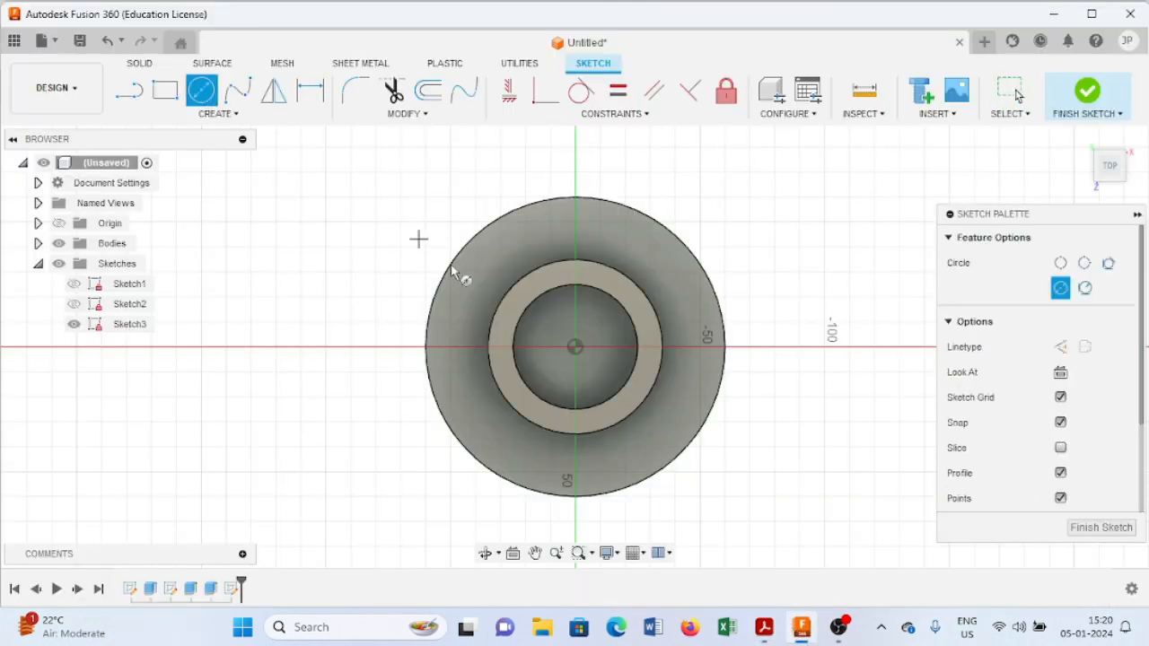
left_click(575, 347)
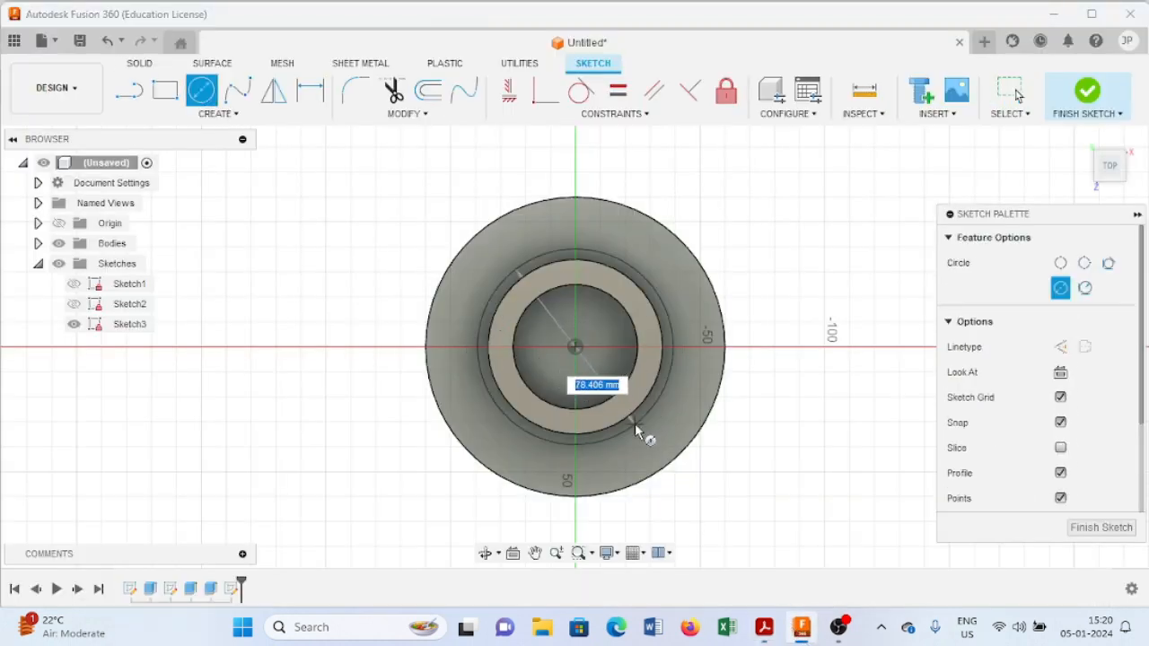
type("9")
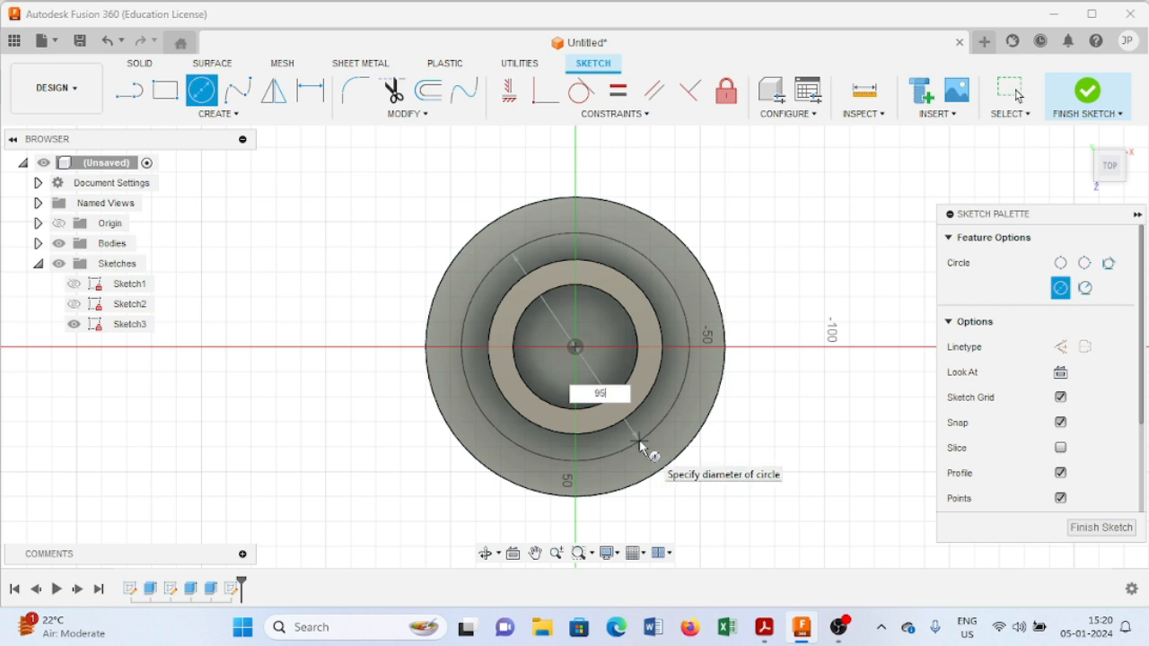
type("5")
key("Return")
key("Escape")
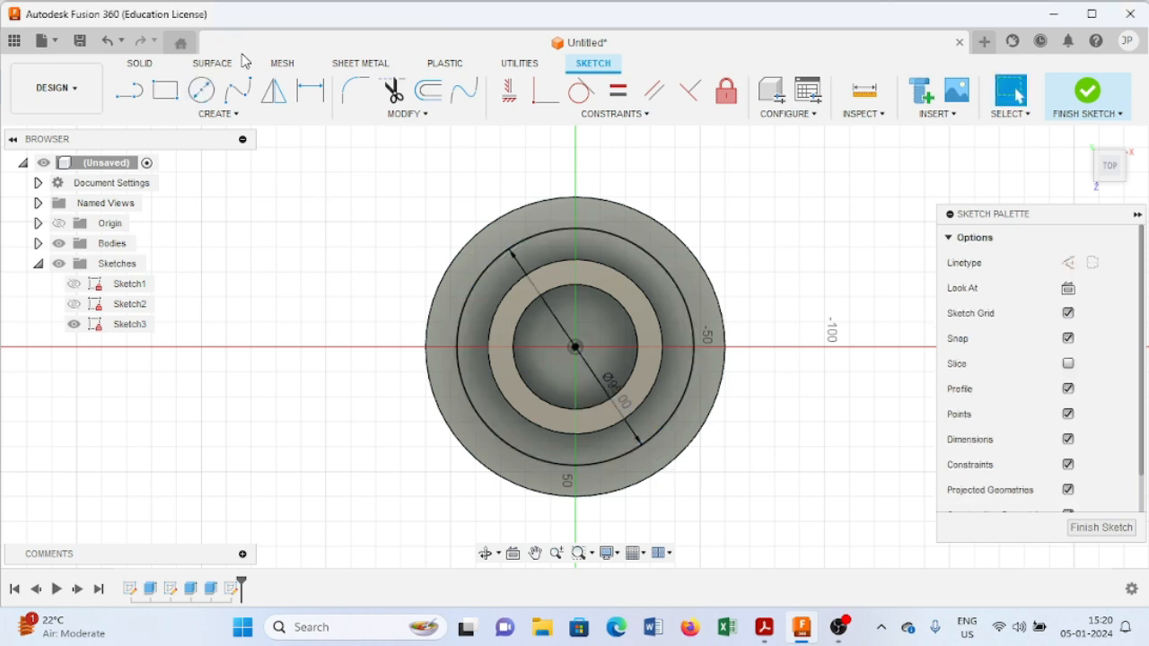
- Sketch an 8 mm circle centred where the 95 mm circle crosses the vertical axis above the origin
left_click(203, 91)
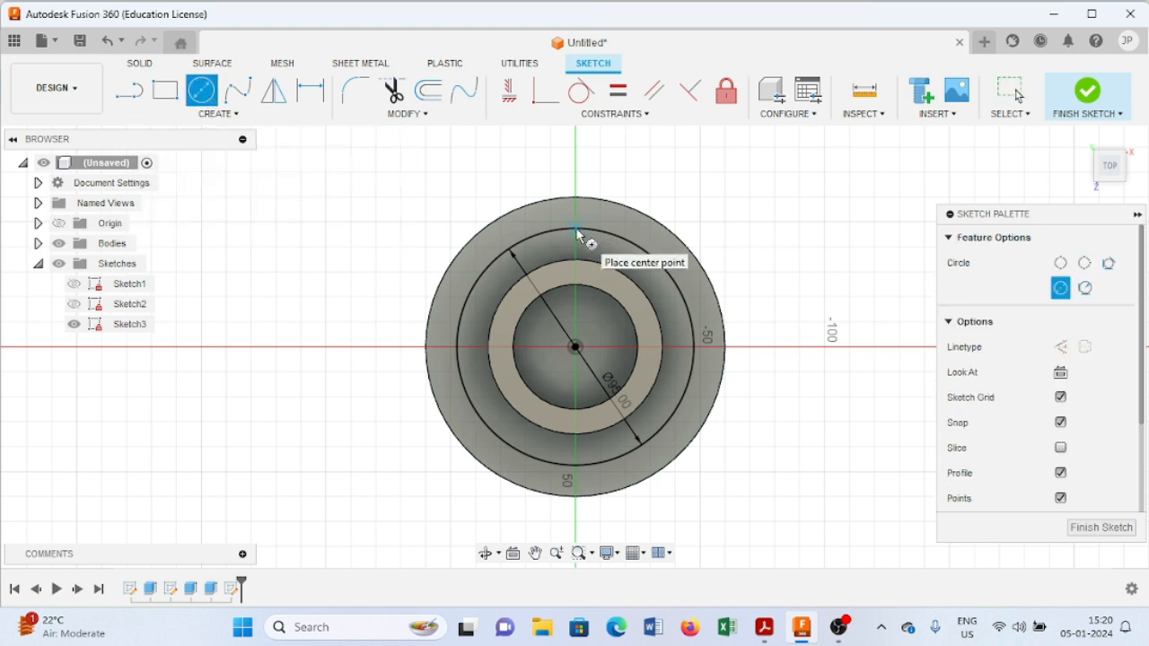
scroll(577, 231, "up", 5)
left_click(576, 228)
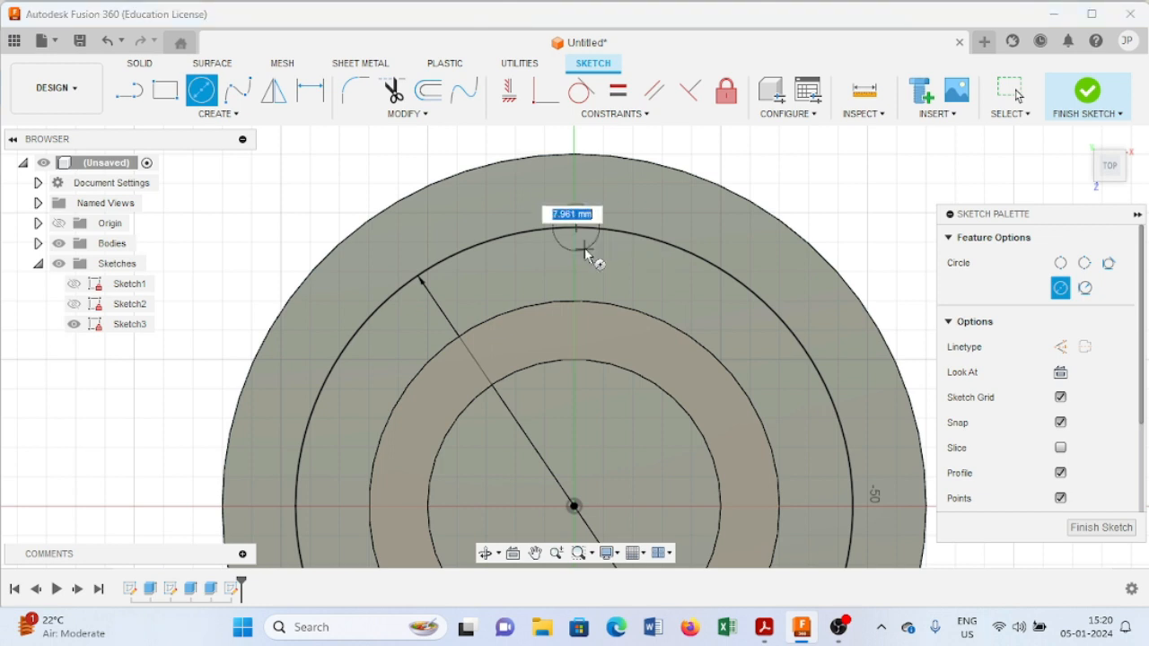
type("8")
key("Return")
key("Escape")
- Check the hole diameter in the PDF drawing and set the small circle's diameter to 10 mm in Fusion 360
left_click(764, 628)
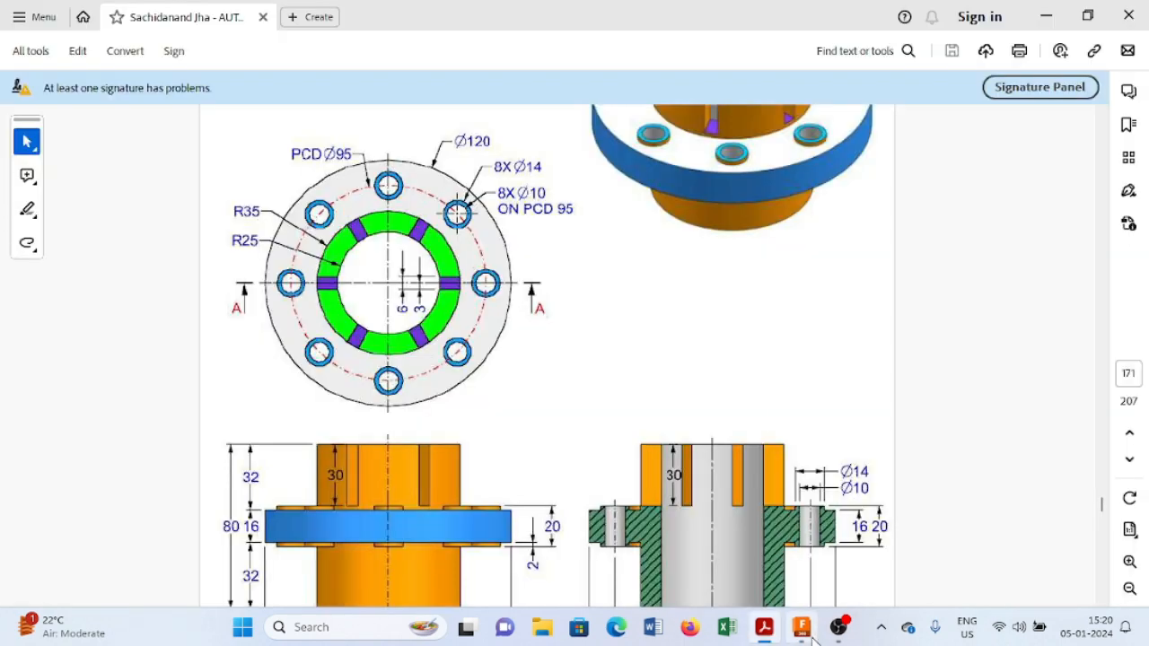
left_click(802, 626)
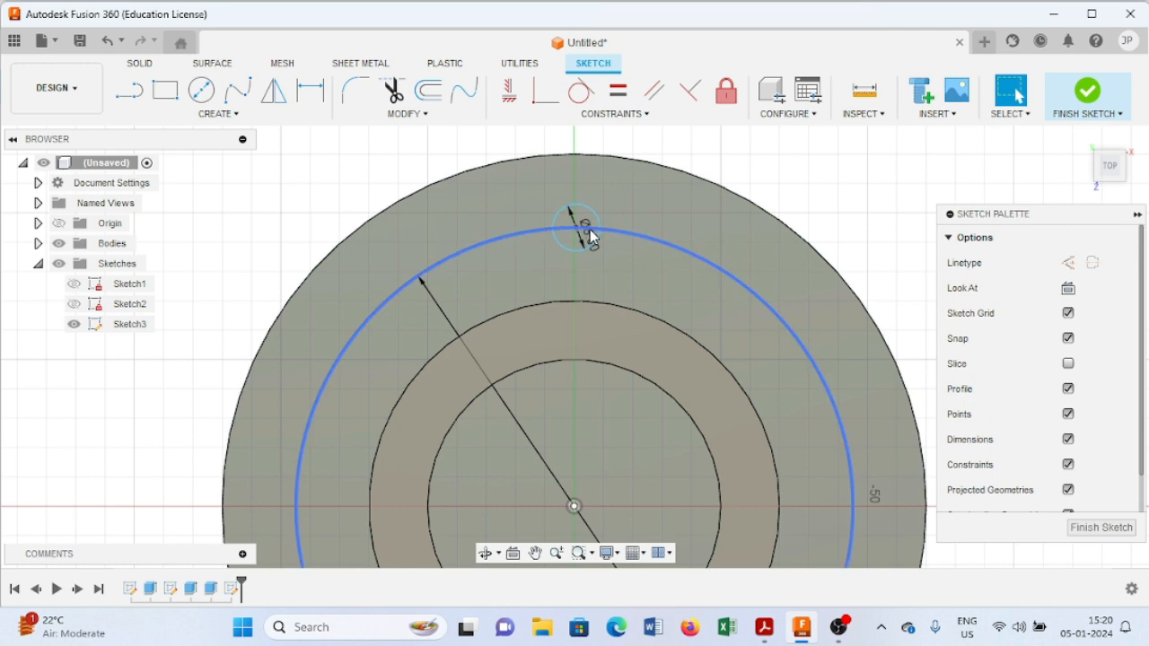
double_click(588, 235)
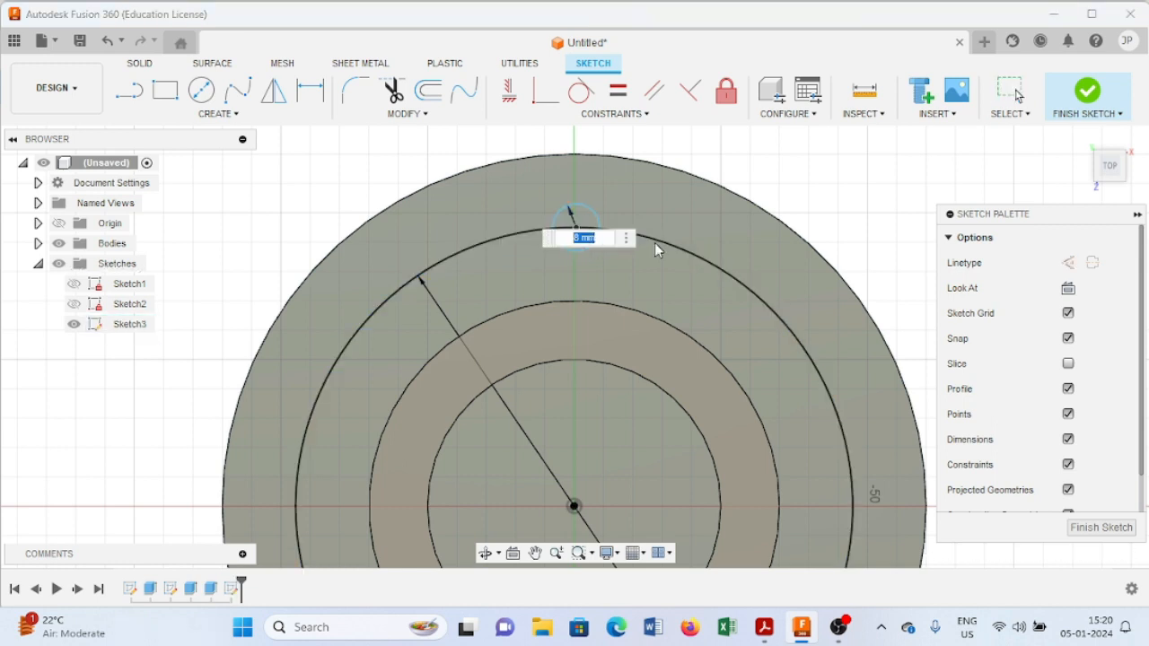
type("16")
key("Return")
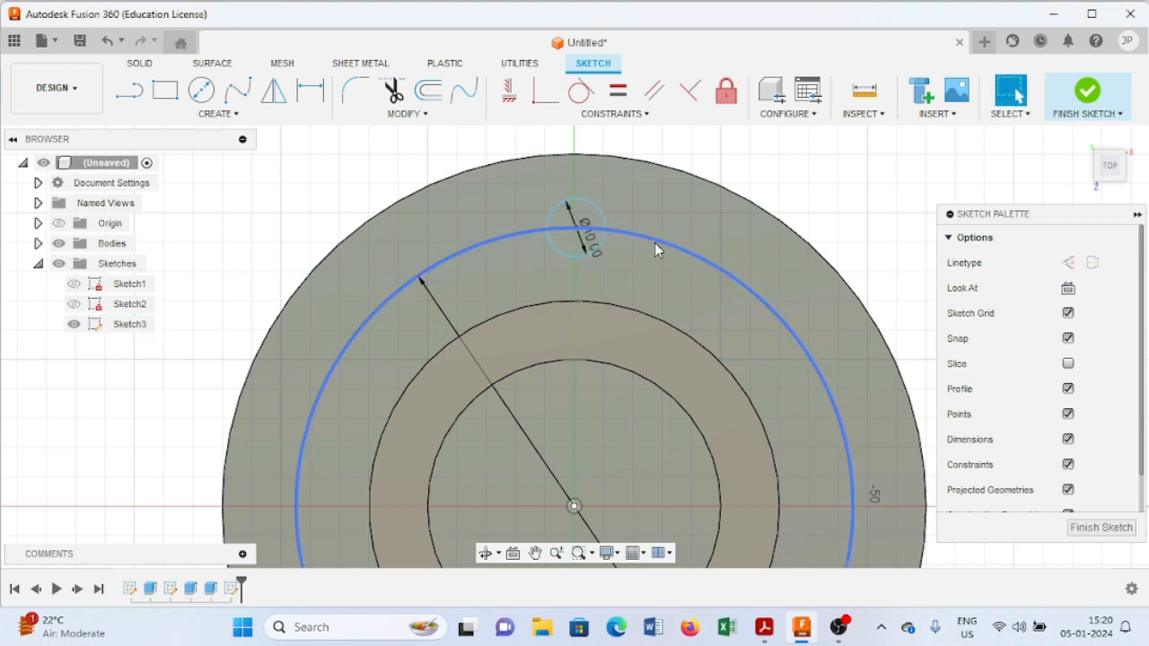
- Recheck the PDF drawing and sketch a 14 mm circle concentric with the 10 mm circle in Fusion 360
left_click(766, 632)
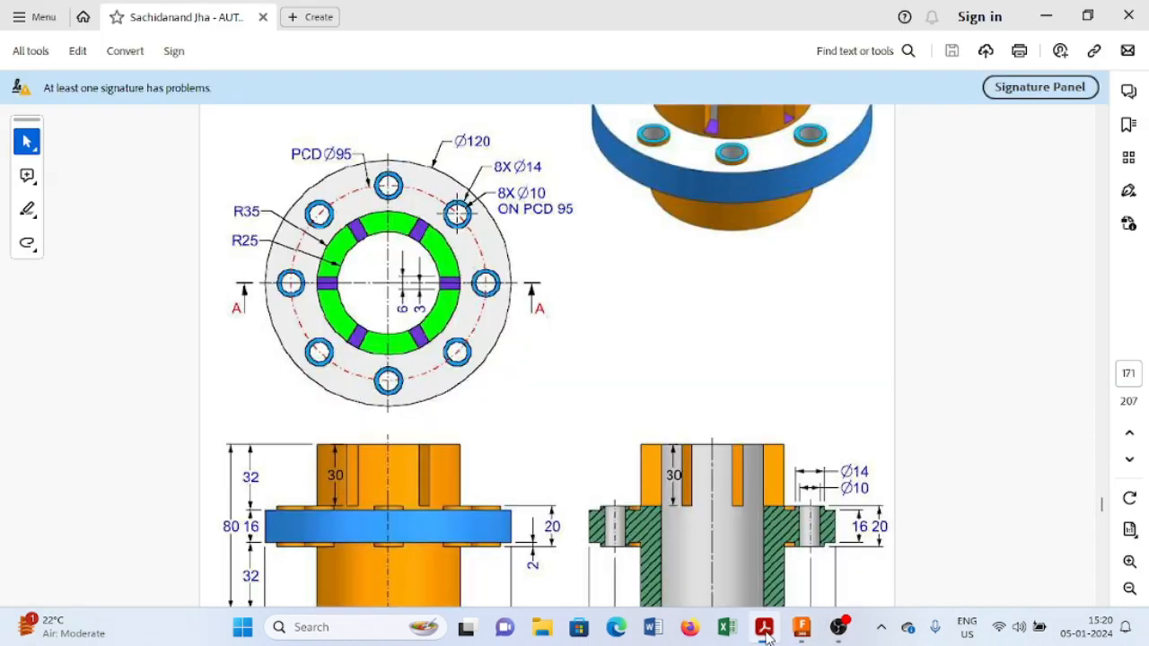
left_click(801, 627)
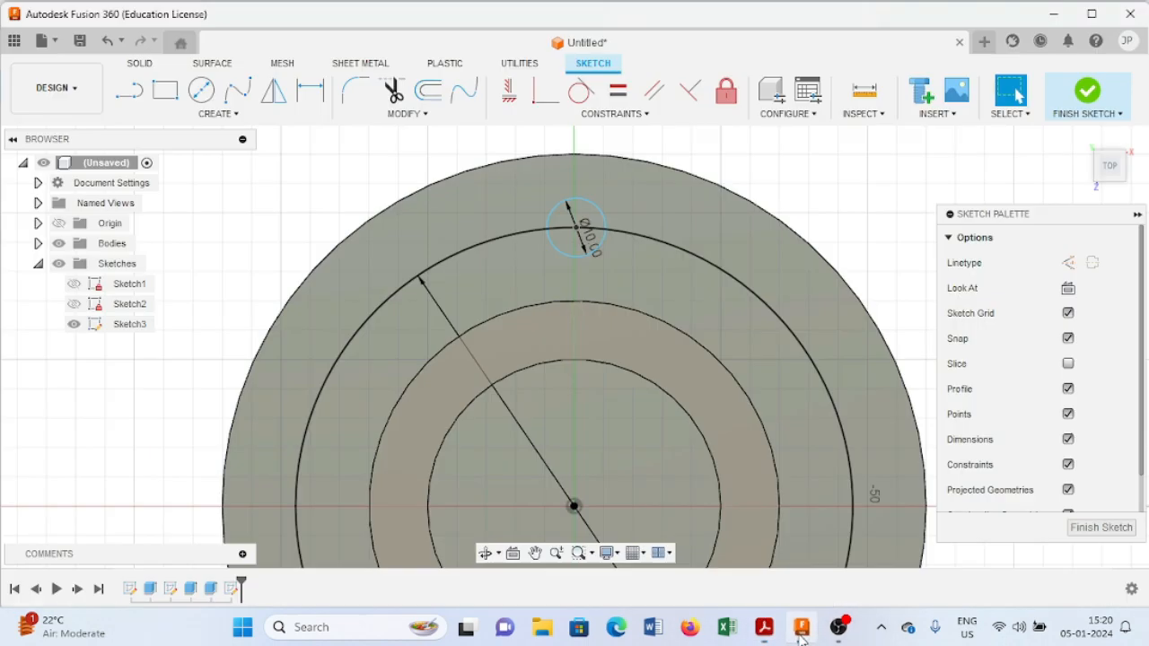
left_click(201, 91)
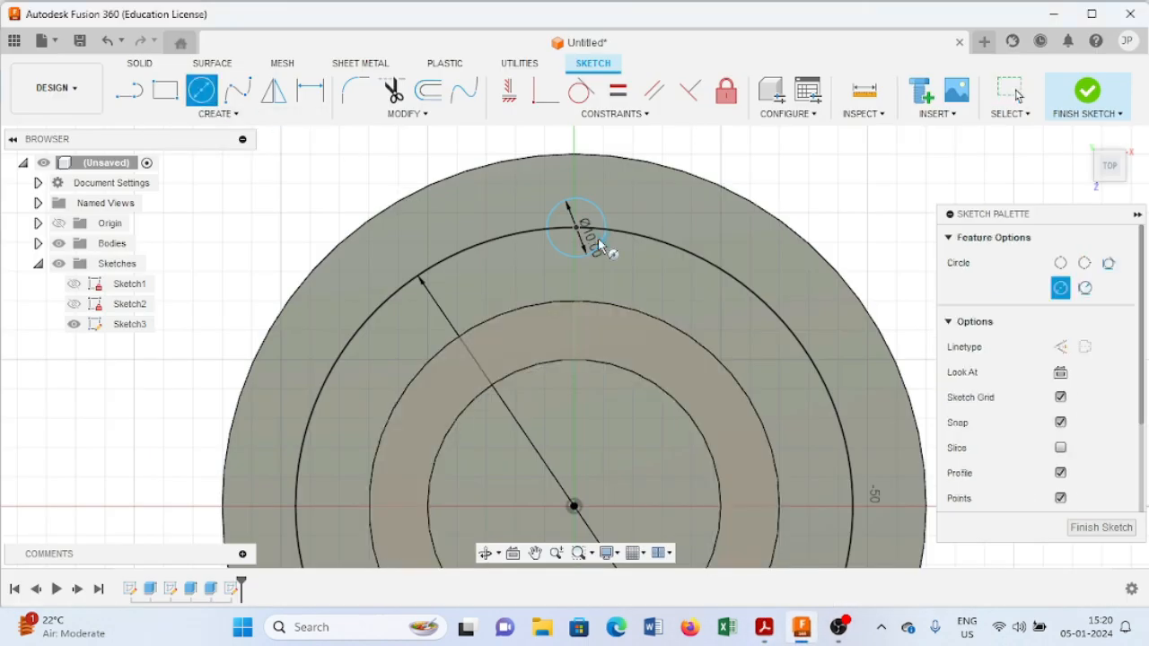
type("14")
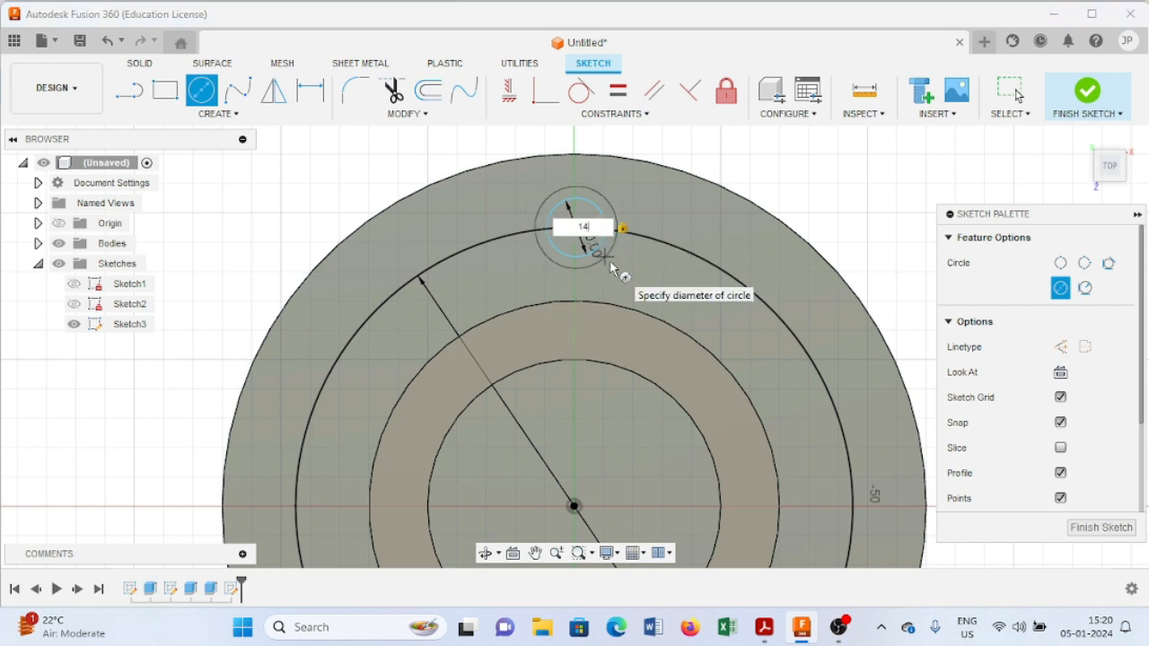
key("Return")
key("Escape")
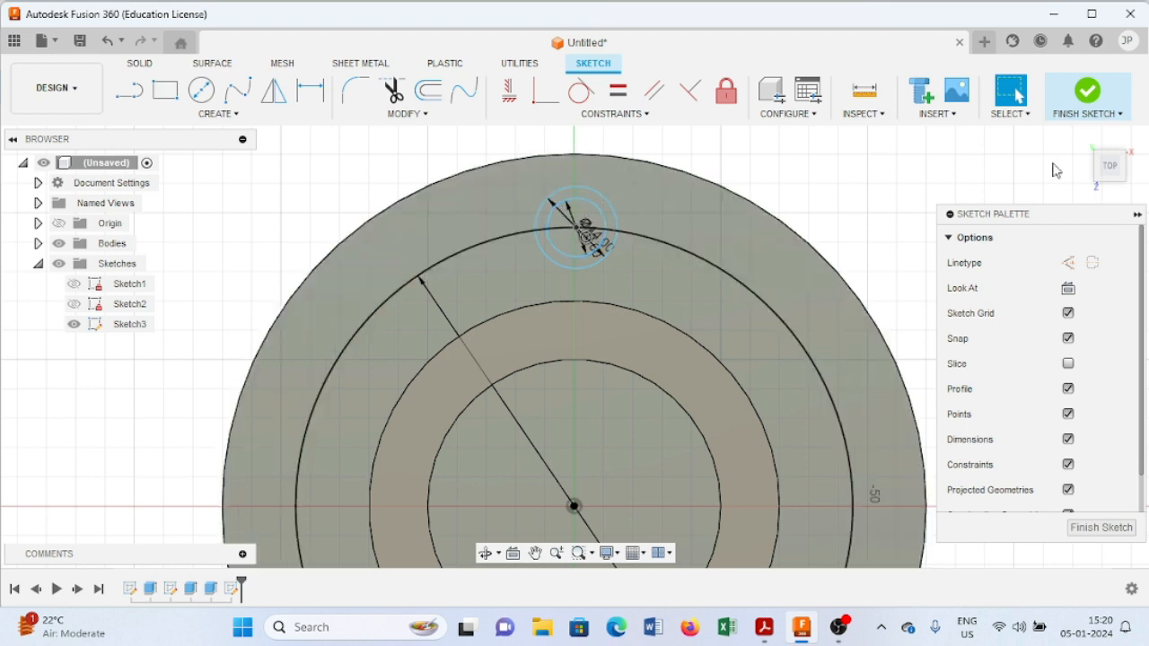
- Convert the 95 mm pitch circle to construction geometry, finish the sketch and restore the home view
left_click(778, 320)
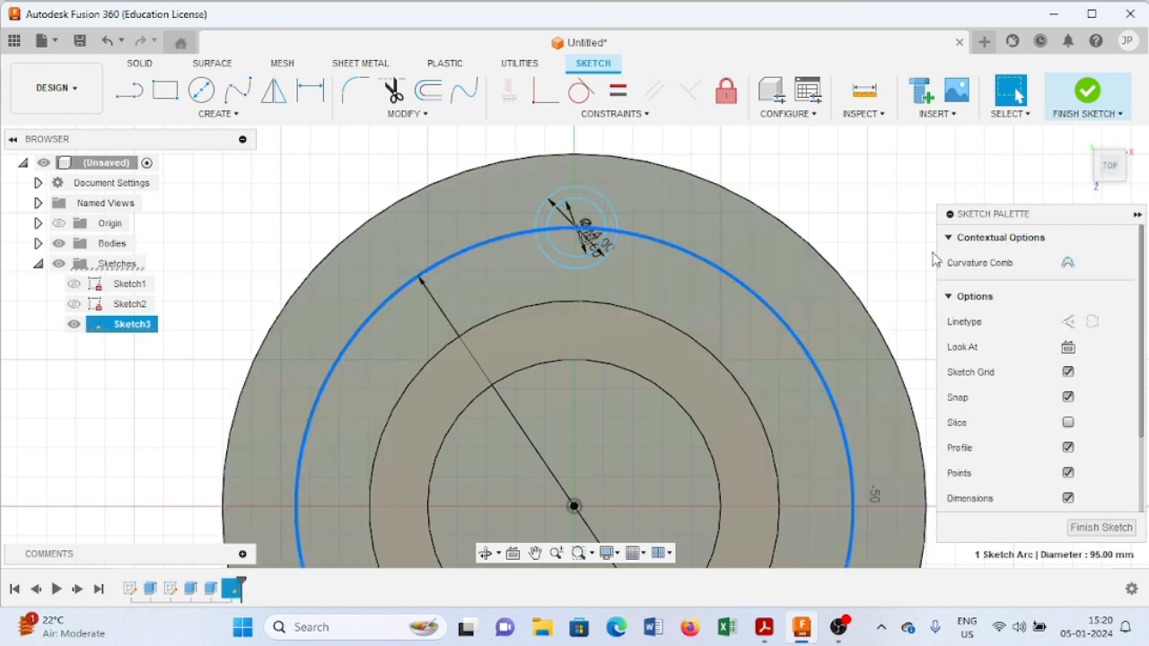
left_click(1067, 321)
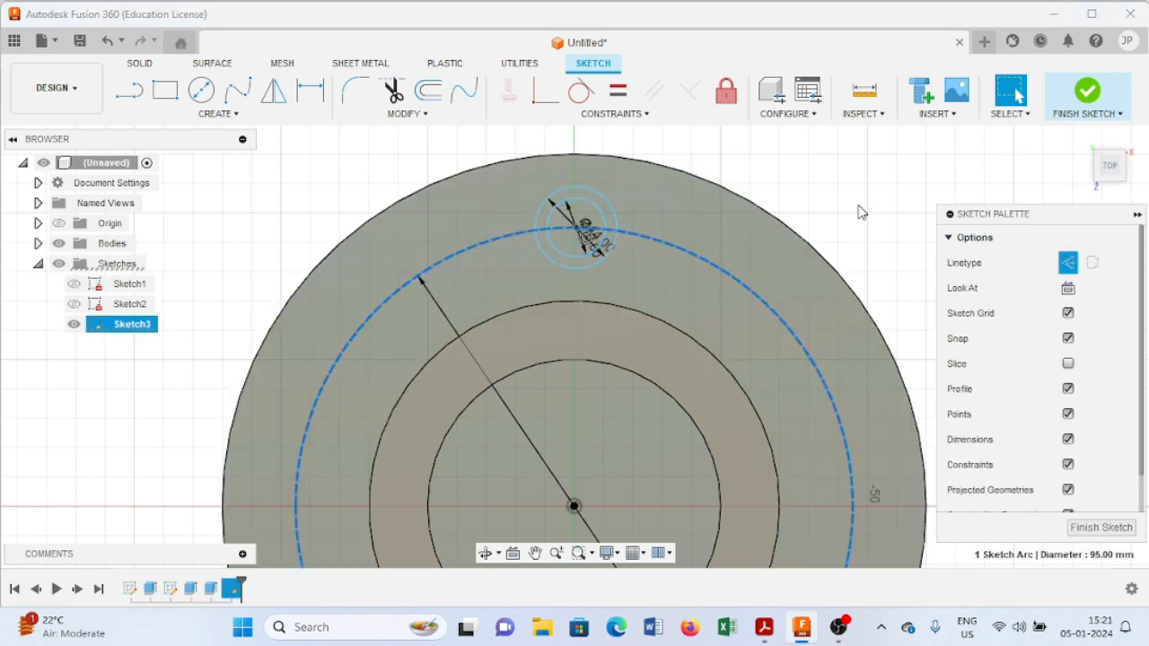
left_click(1091, 92)
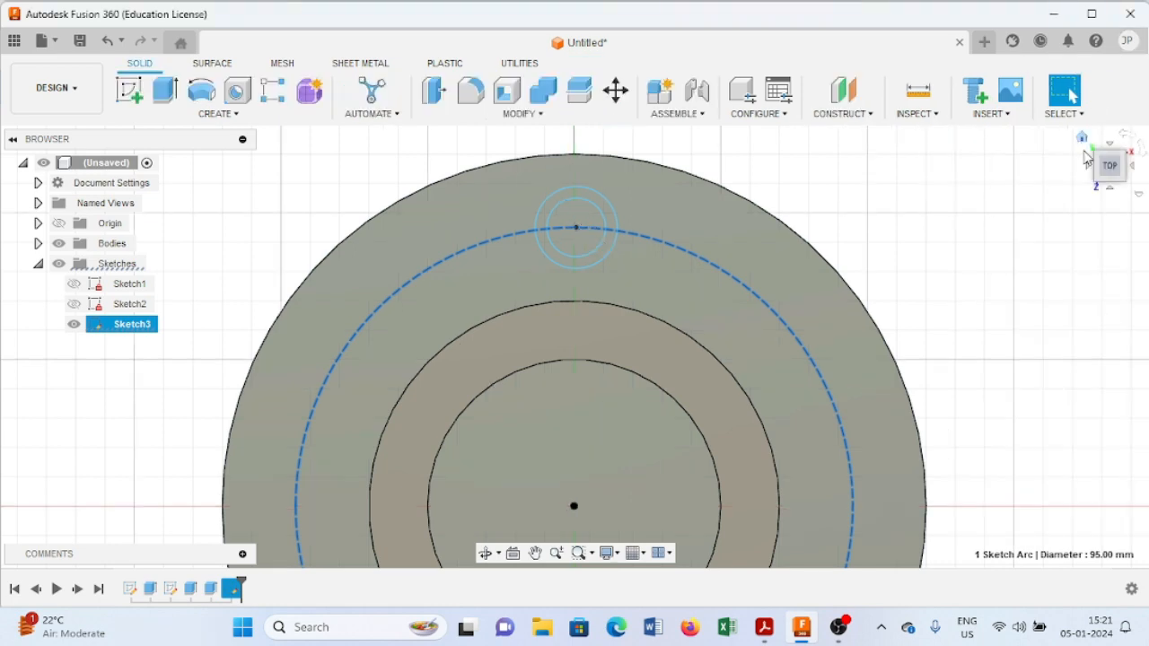
left_click(1084, 139)
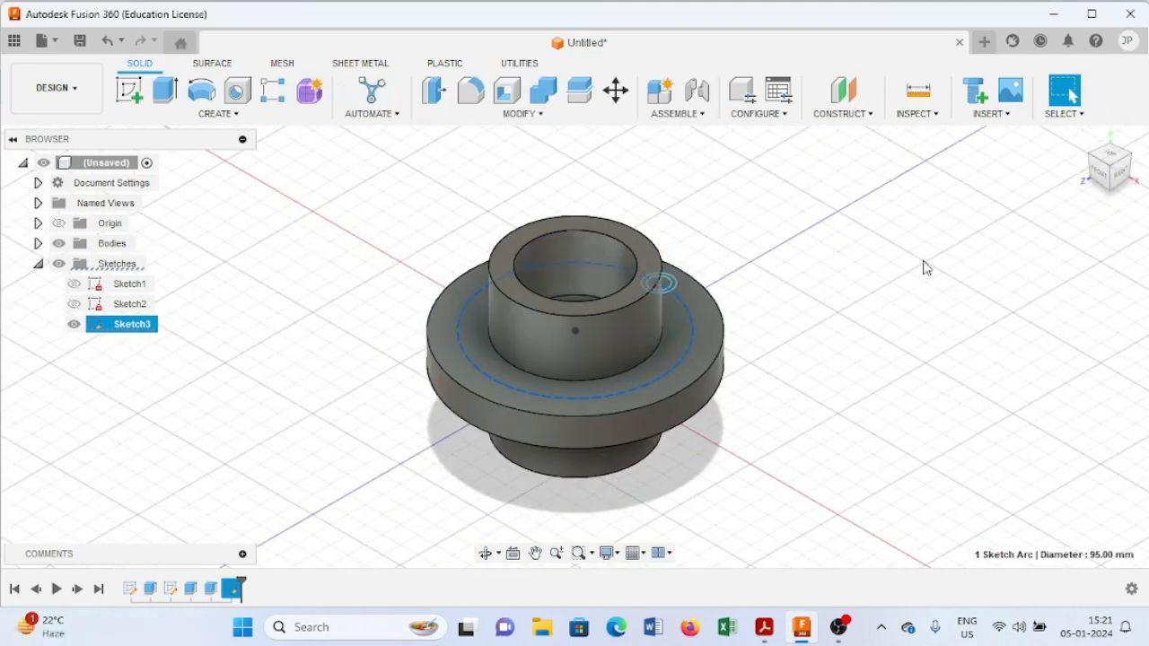
- Check the boss height in the PDF drawing and extrude the ring between the 10 mm and 14 mm circles 2 mm upward in Fusion 360, joined
left_click(764, 627)
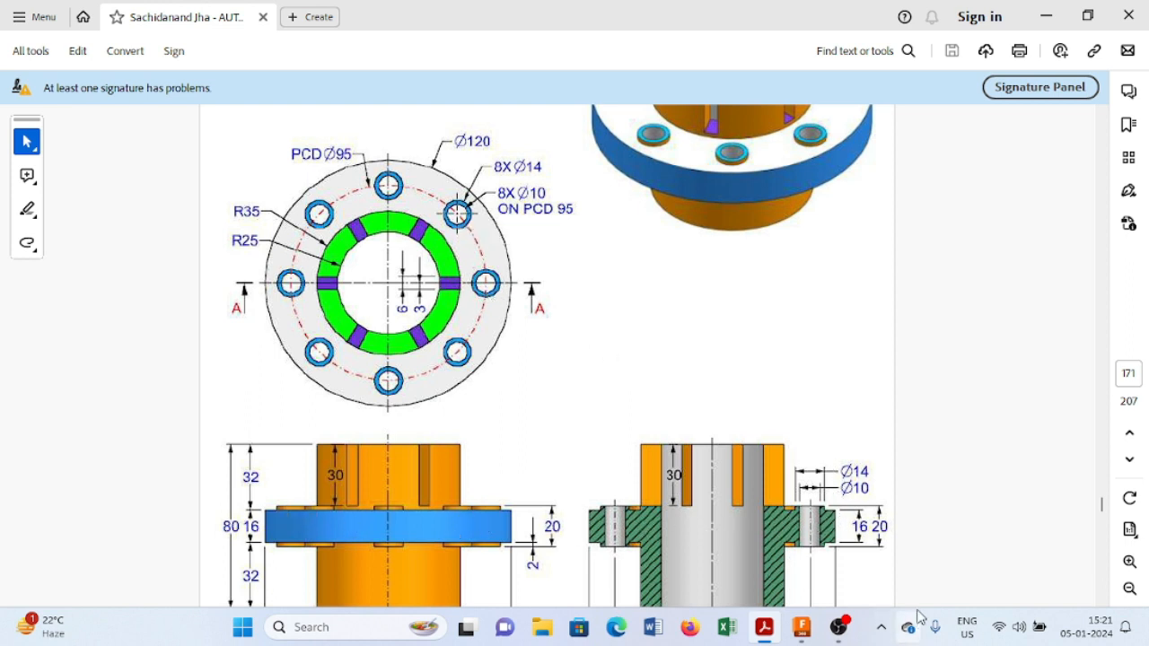
left_click(803, 630)
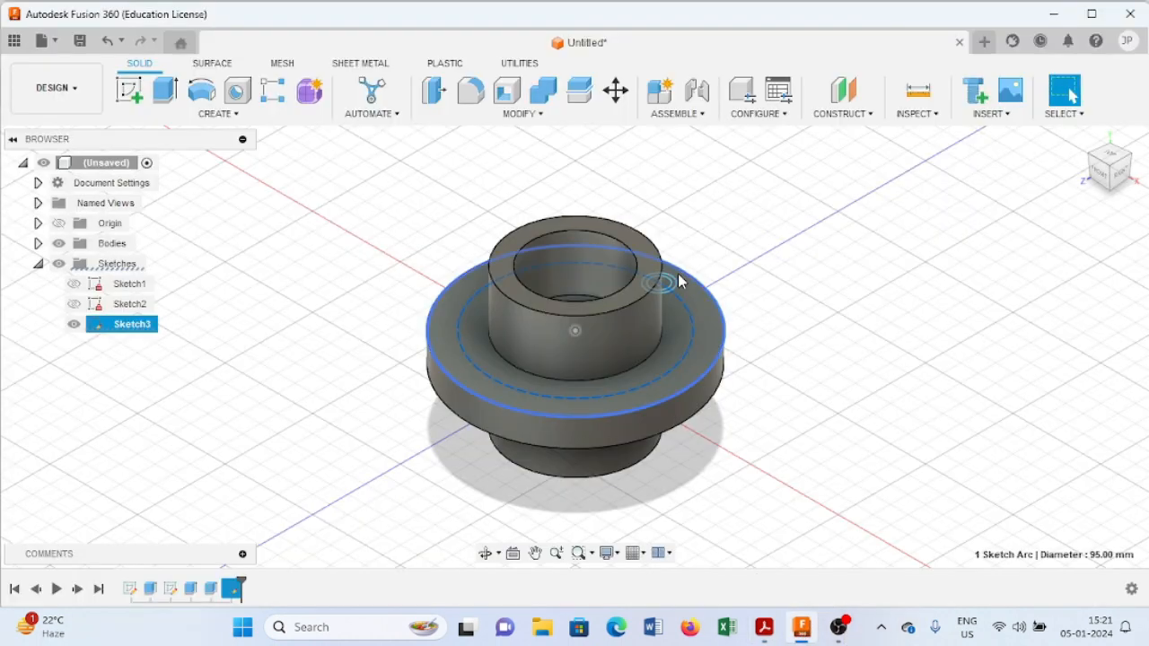
scroll(677, 268, "up", 5)
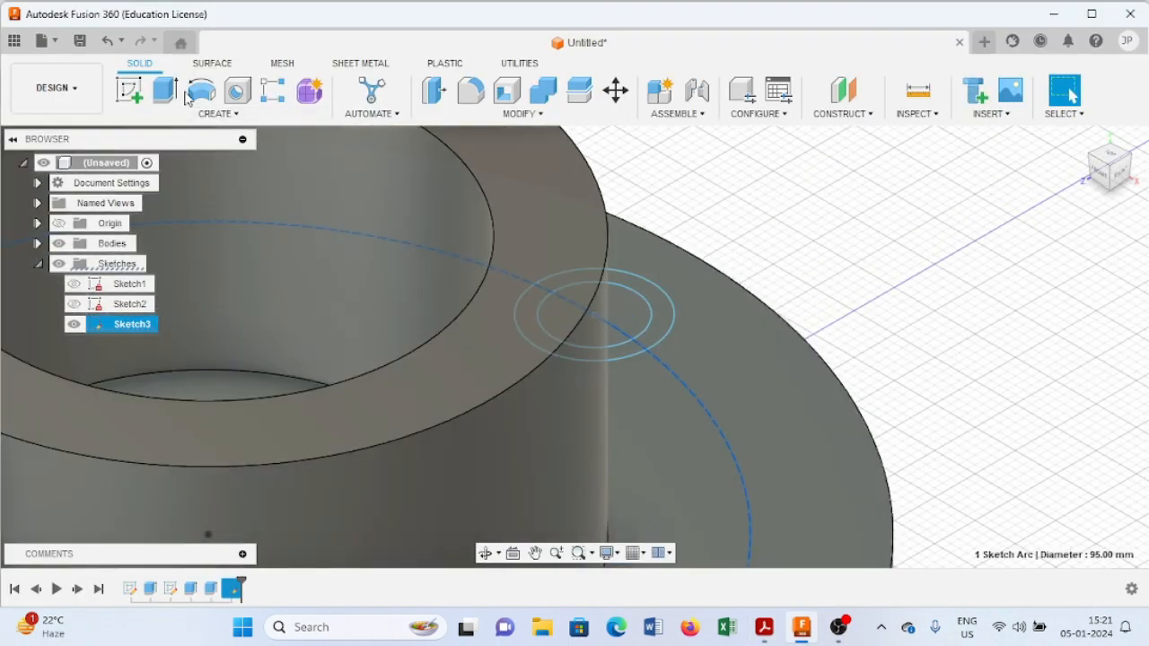
left_click(169, 92)
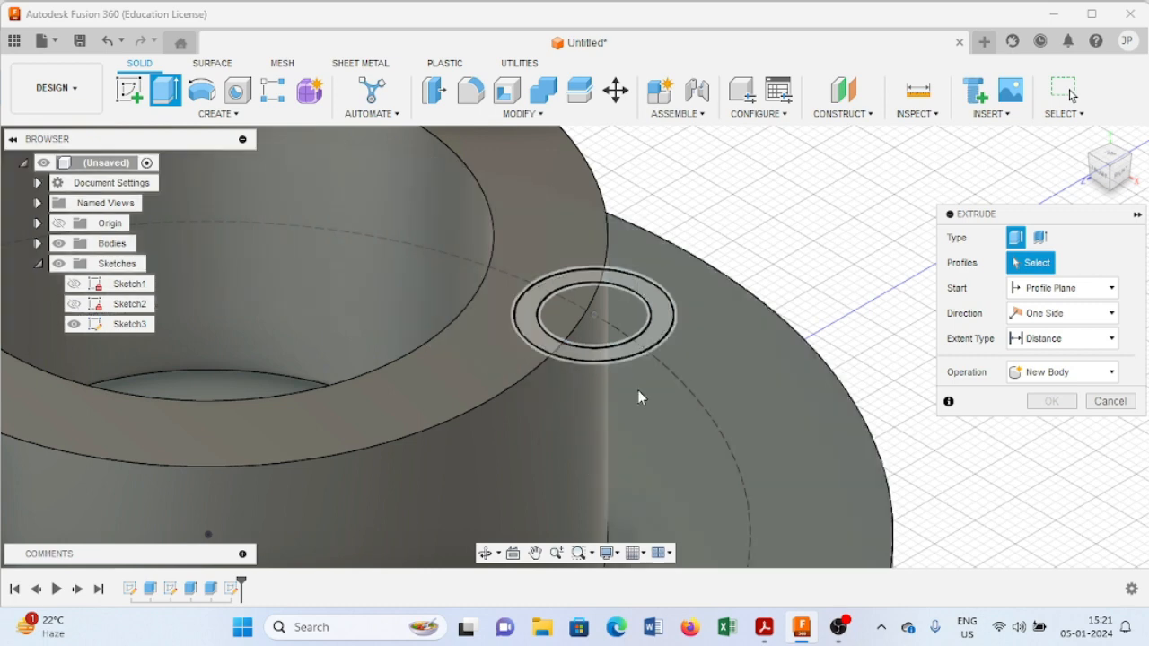
left_click(660, 324)
type("2")
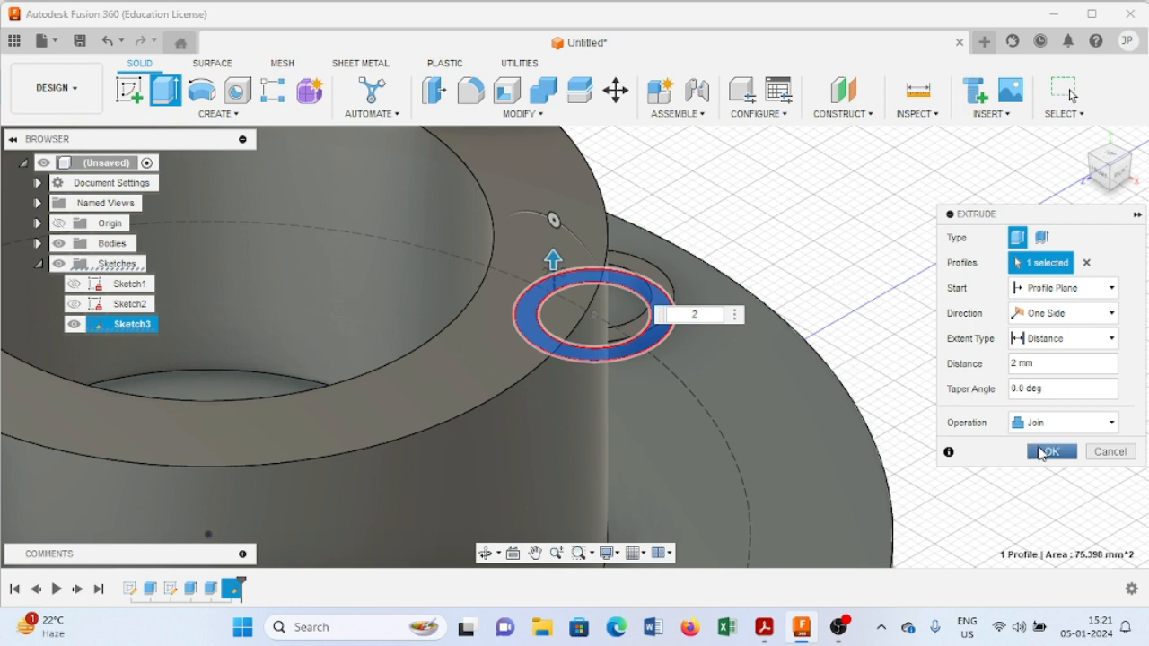
left_click(1050, 452)
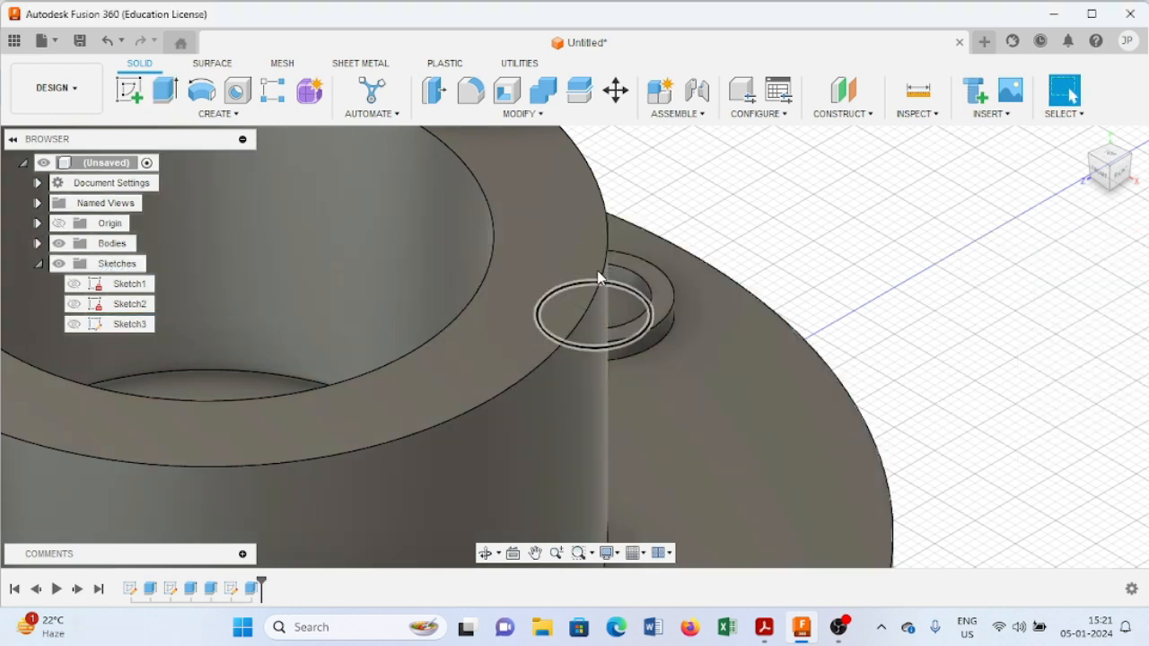
- Cut the circular face inside the raised ring 16 mm down through the flange, rechecking the flange thickness in the PDF drawing
left_click(165, 90)
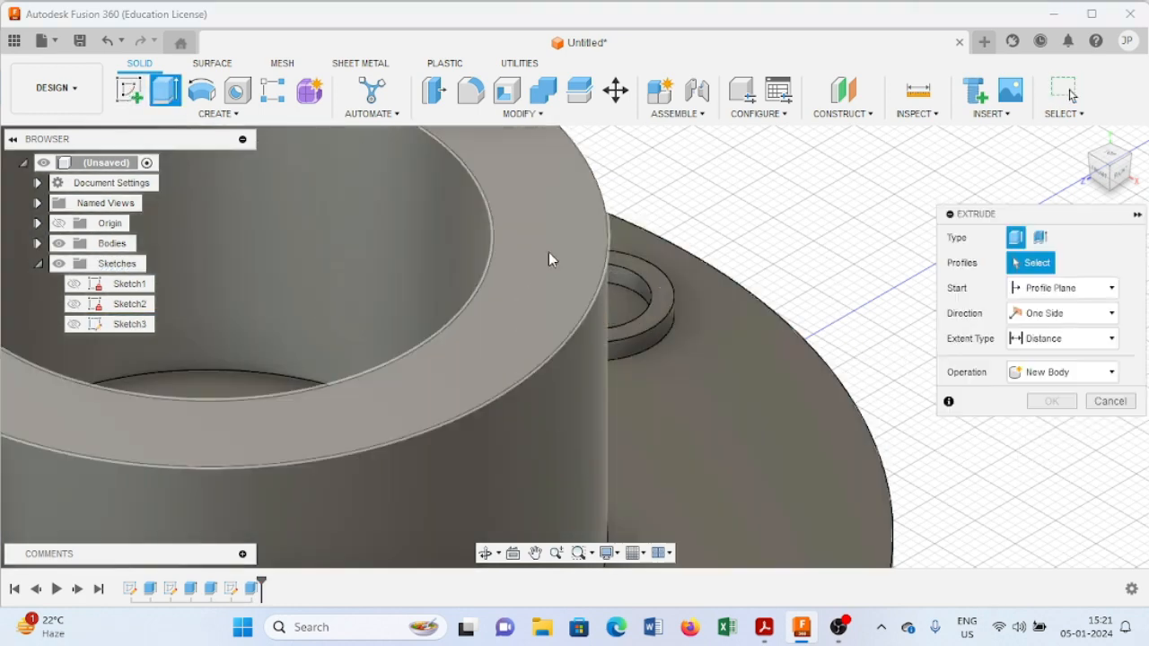
left_click(644, 296)
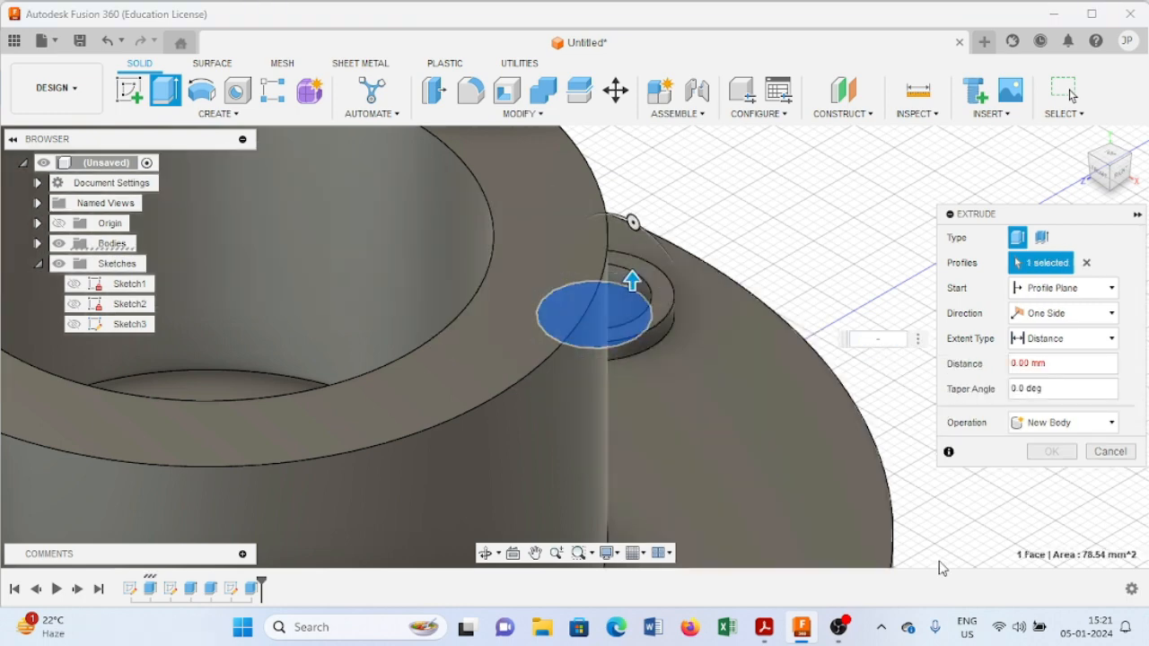
mouse_move(765, 633)
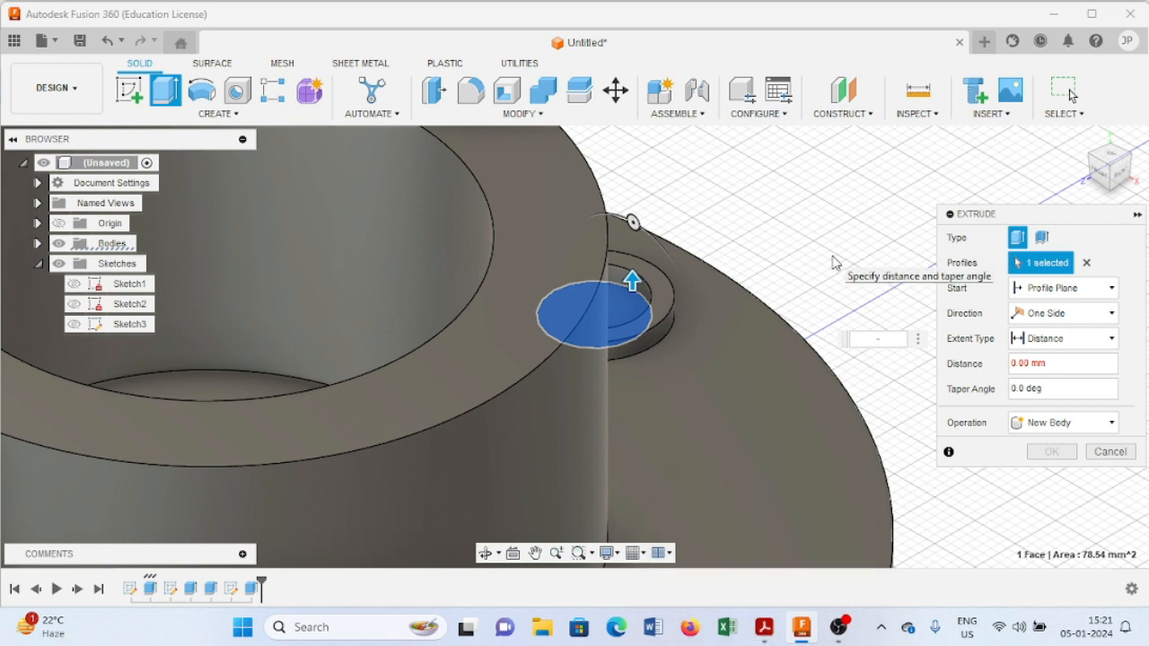
type("16")
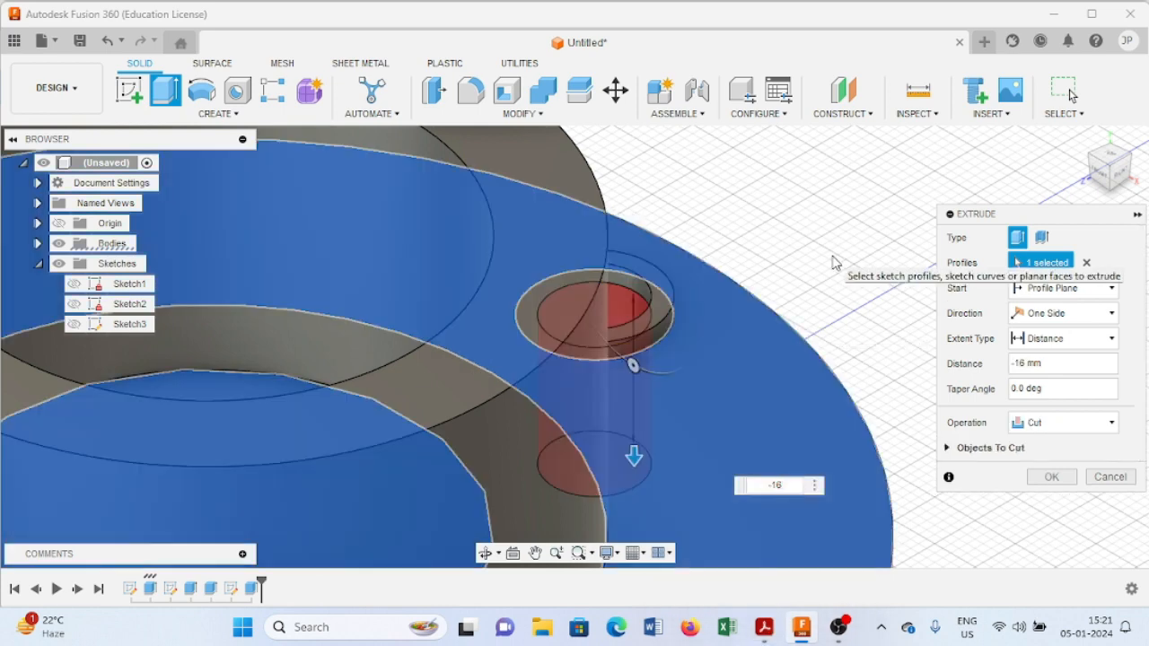
left_click(760, 637)
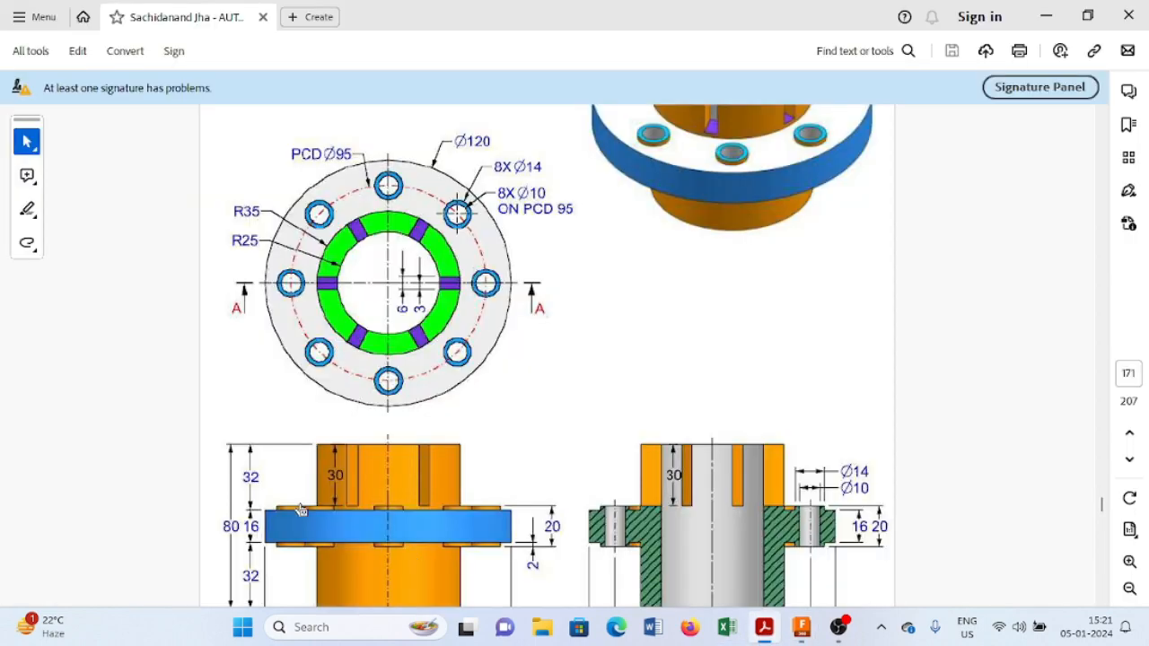
left_click(801, 628)
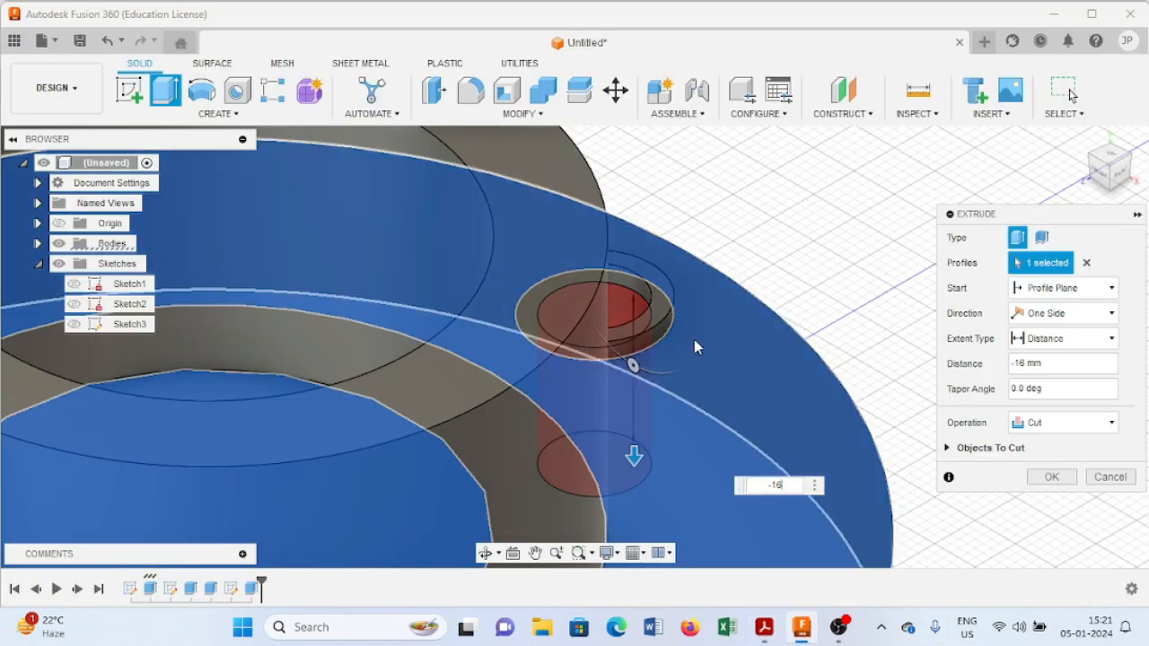
left_click(1064, 477)
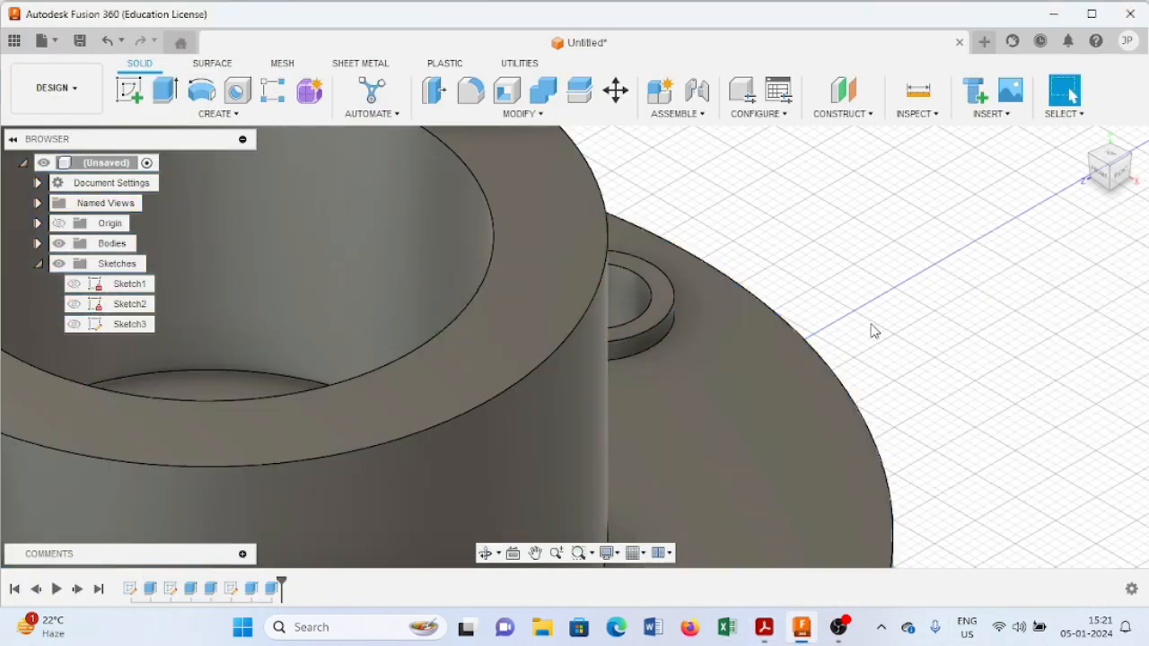
- Start a circular pattern of features and select the bolt hole cut and its raised ring as the objects
middle_click_drag(859, 261, 833, 269, "shift")
scroll(941, 288, "down", 3)
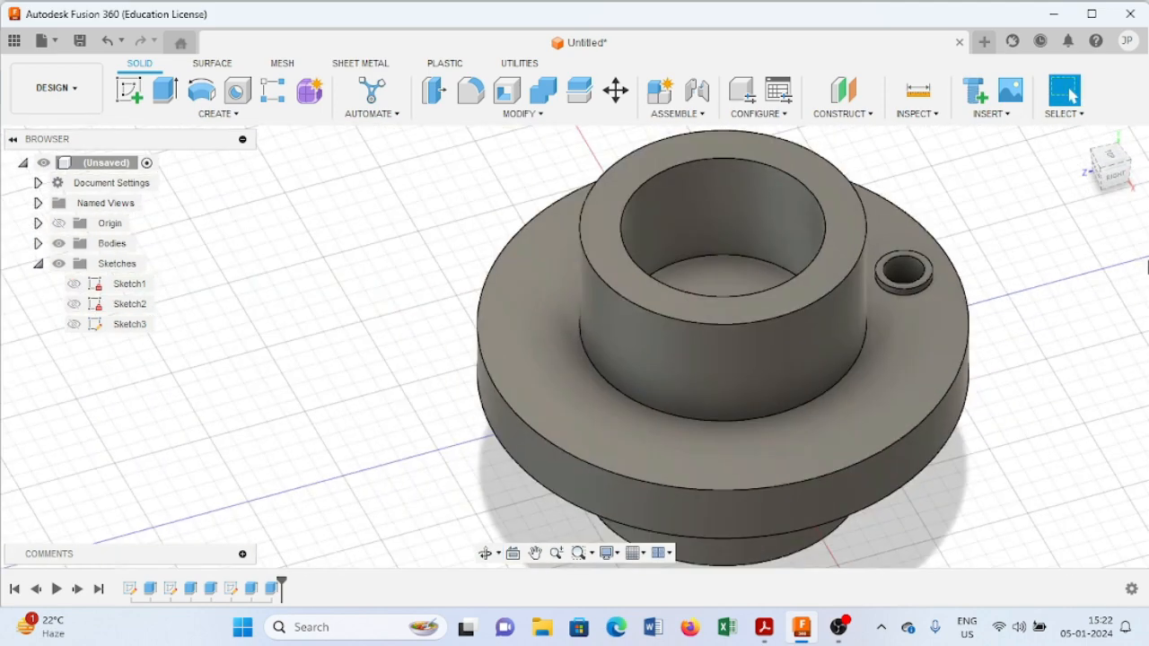
left_click(221, 114)
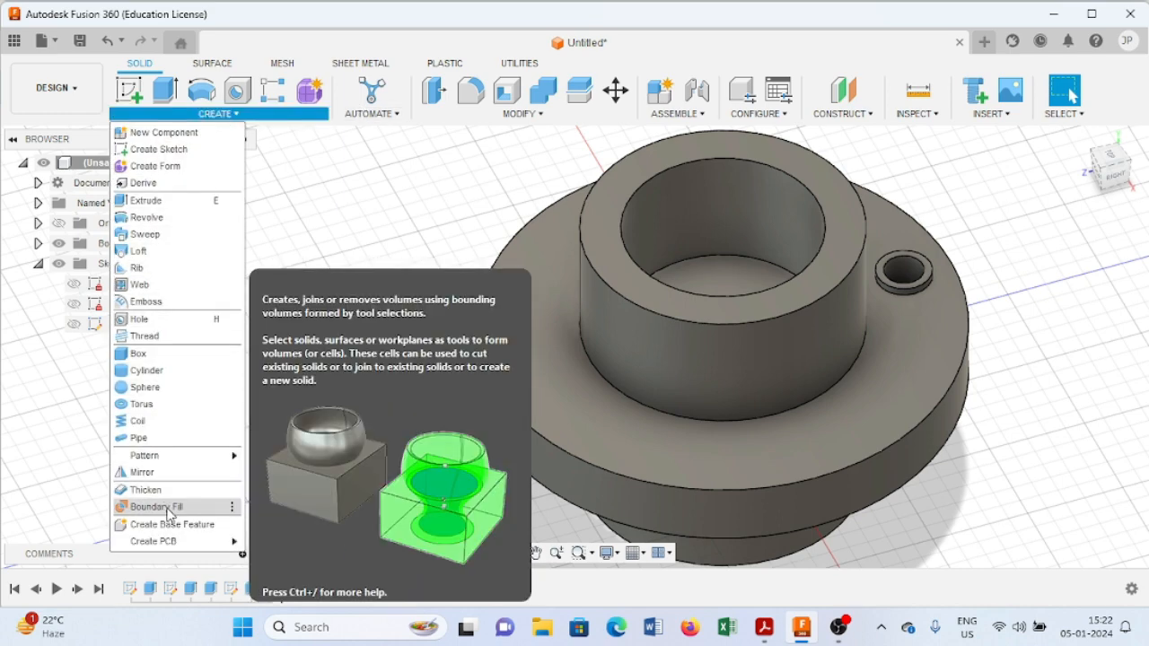
mouse_move(224, 456)
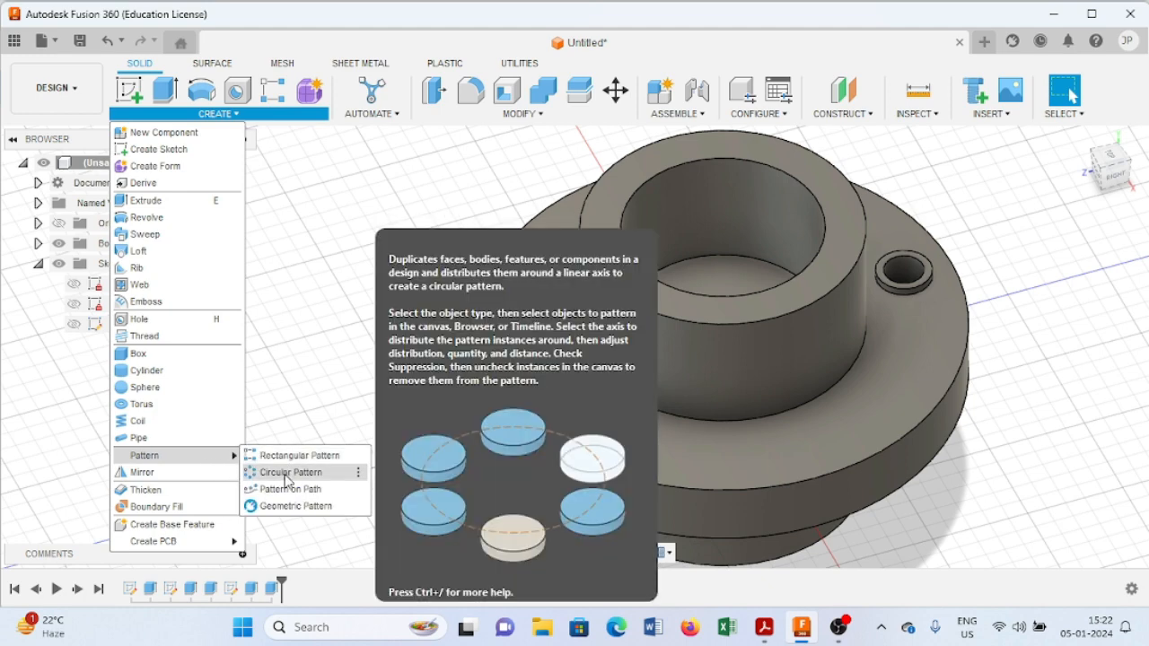
left_click(285, 474)
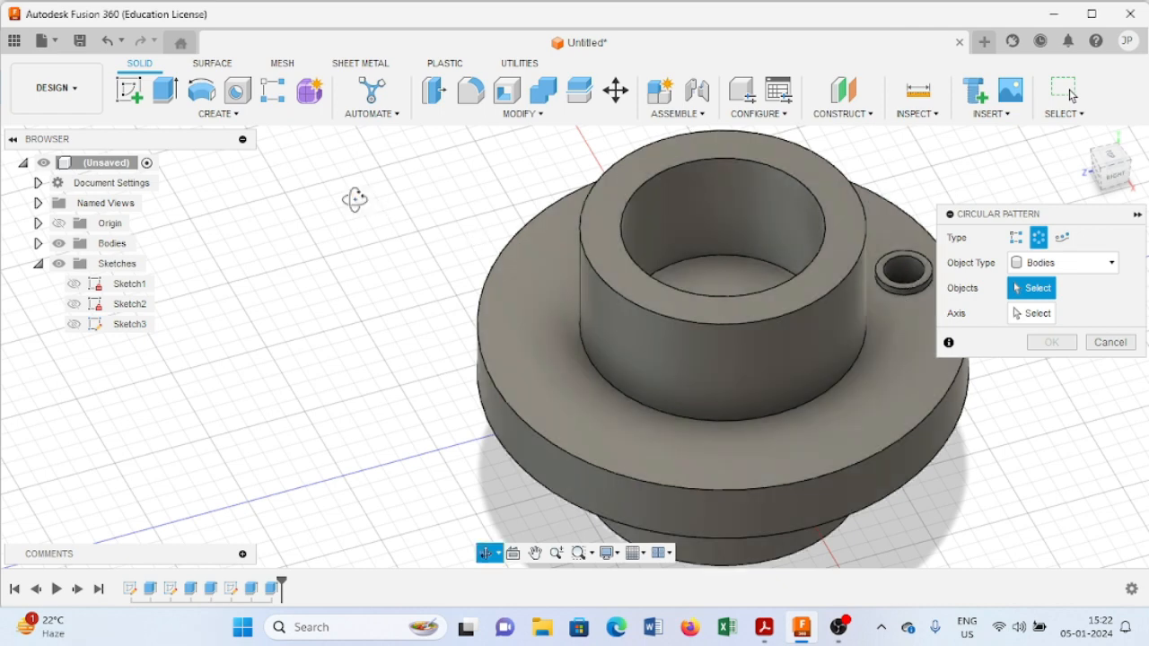
middle_click_drag(355, 201, 342, 270, "shift")
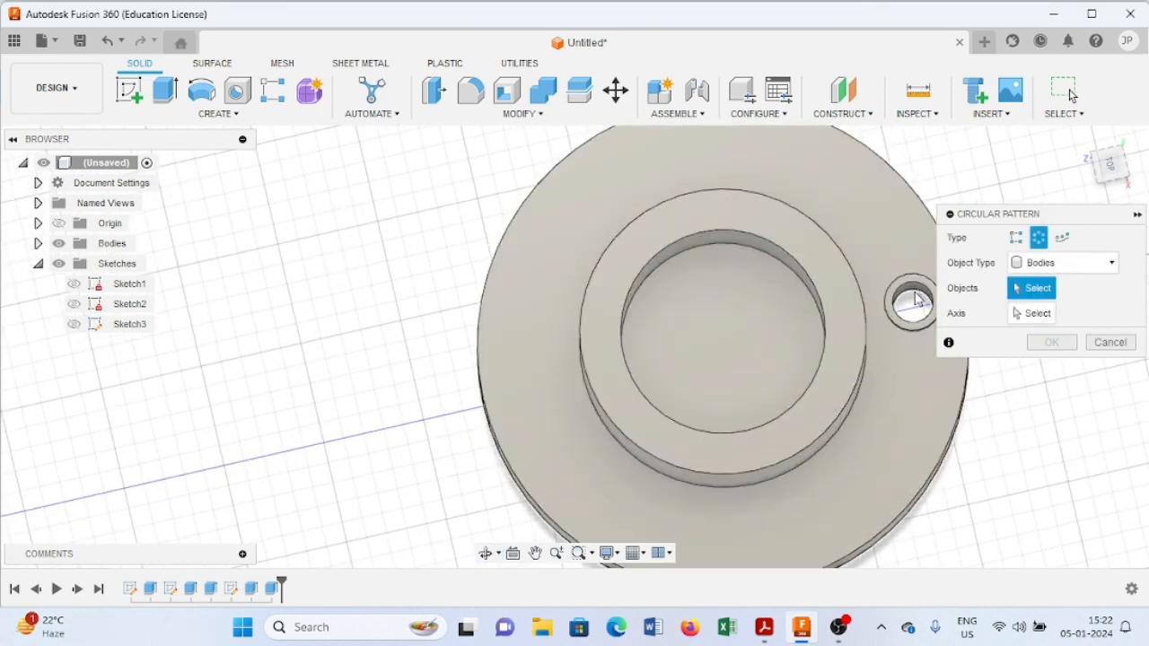
left_click(1066, 263)
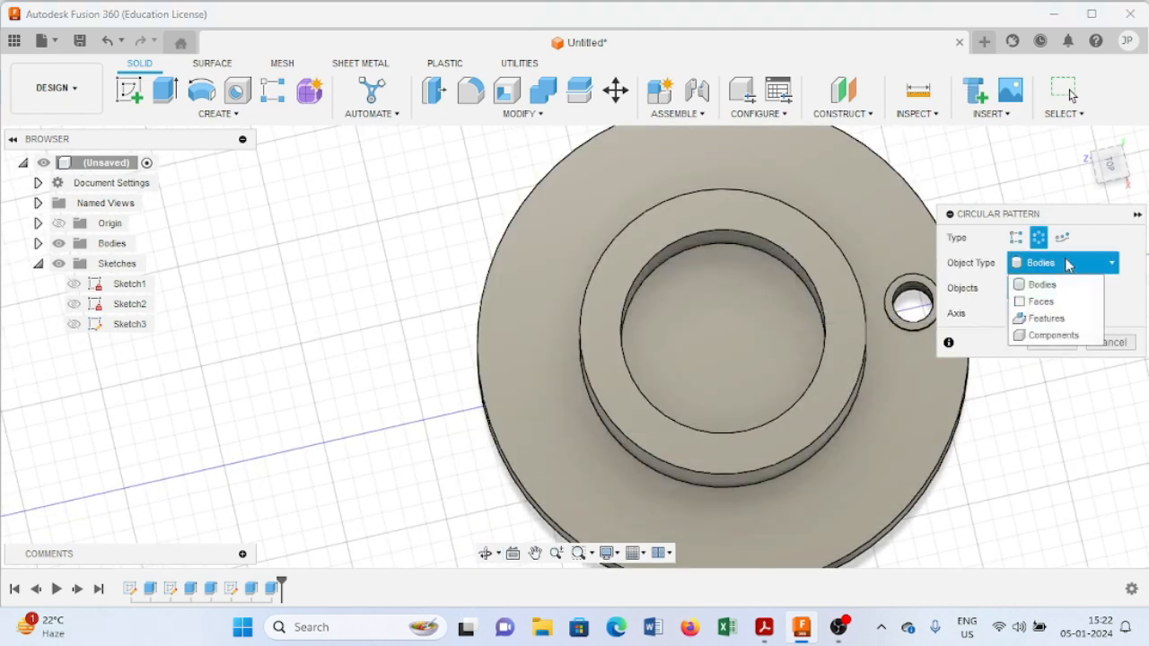
left_click(1058, 318)
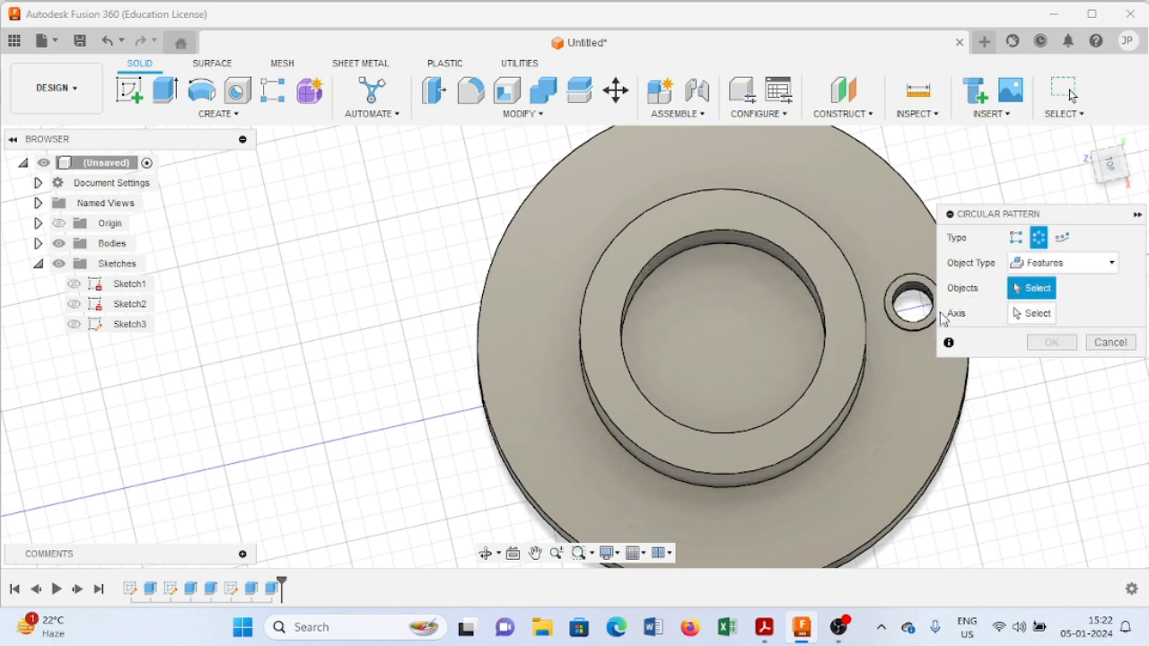
left_click(920, 295)
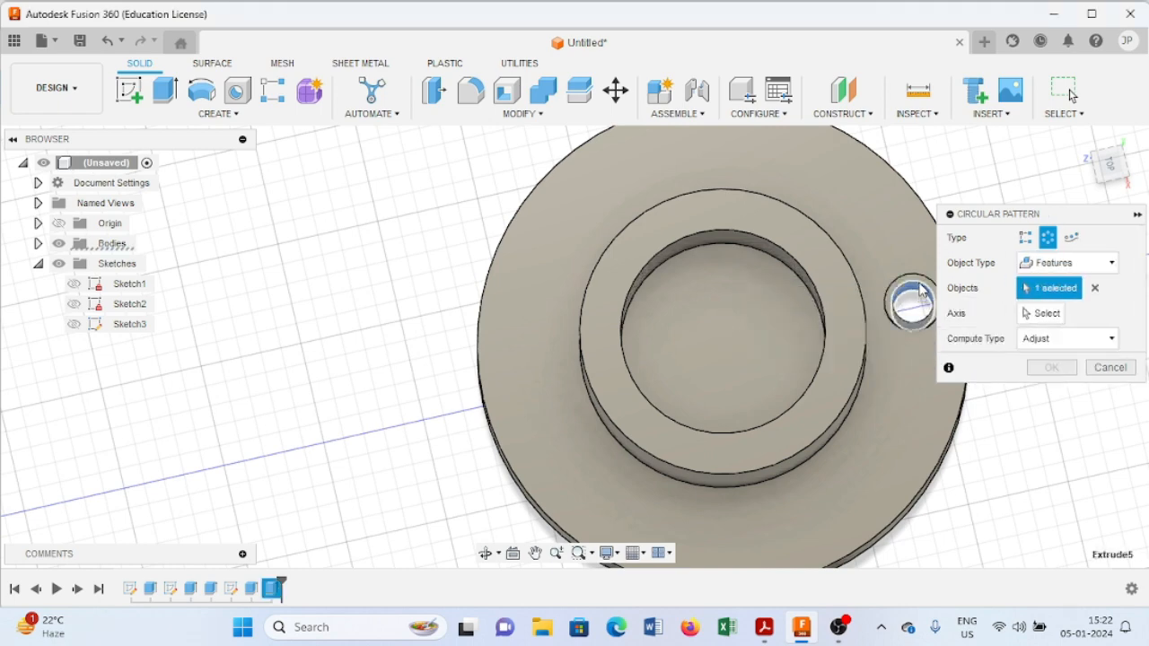
left_click(912, 300)
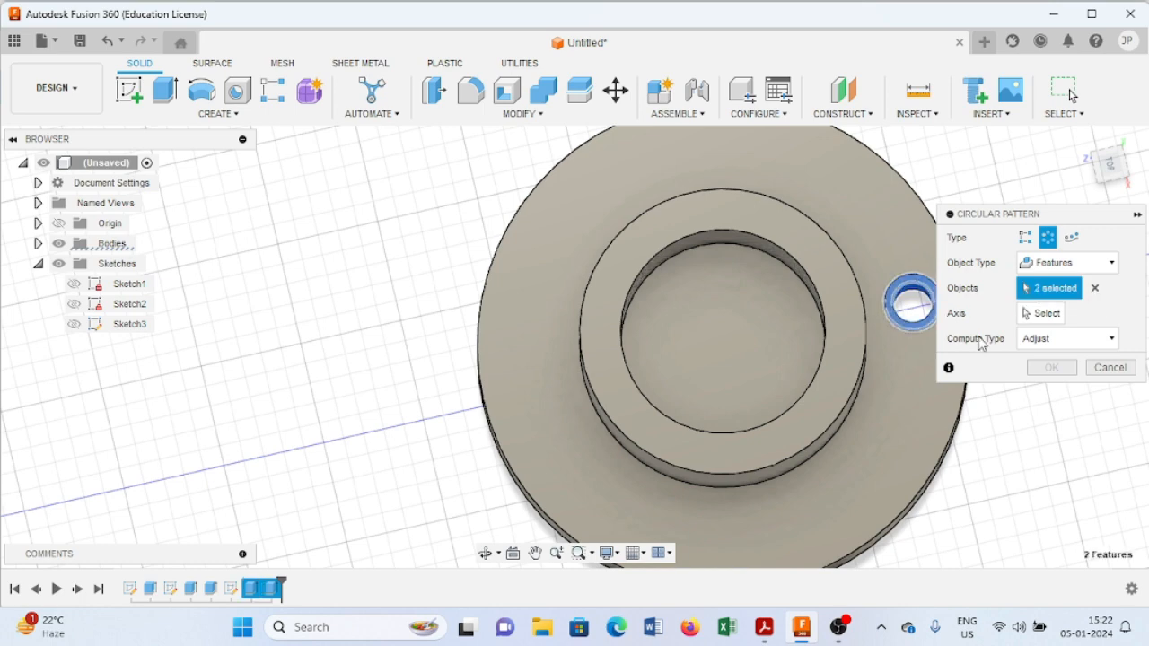
- Pattern the selected features around the hub's vertical centre axis with a quantity of 8 and create the pattern
left_click(1041, 313)
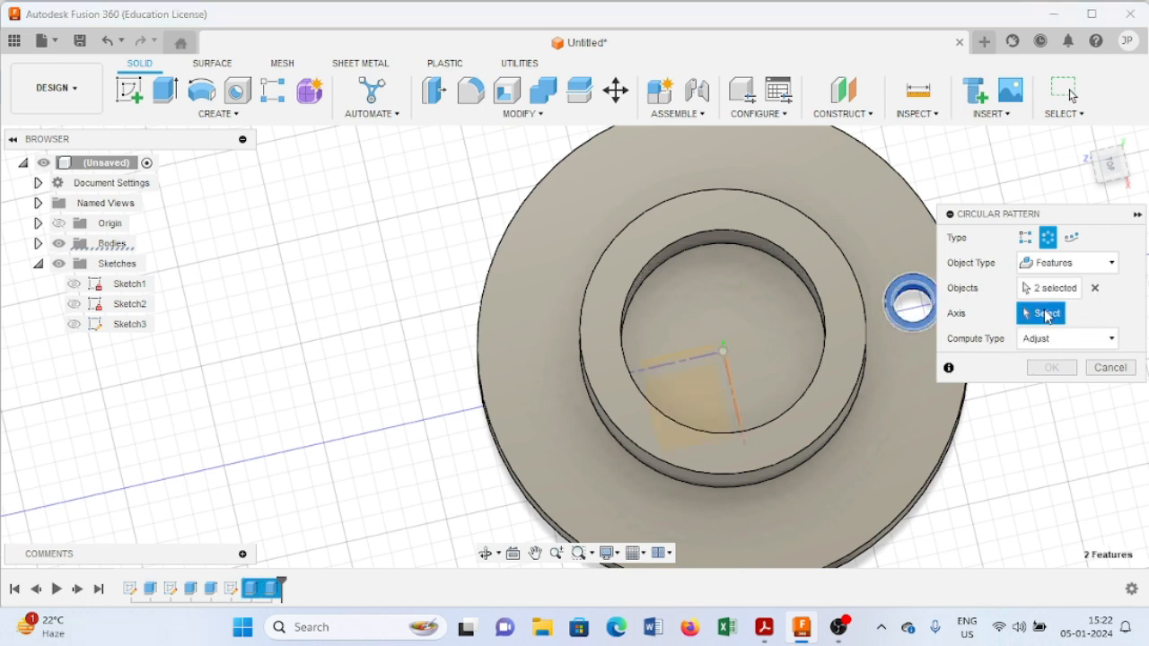
left_click(722, 350)
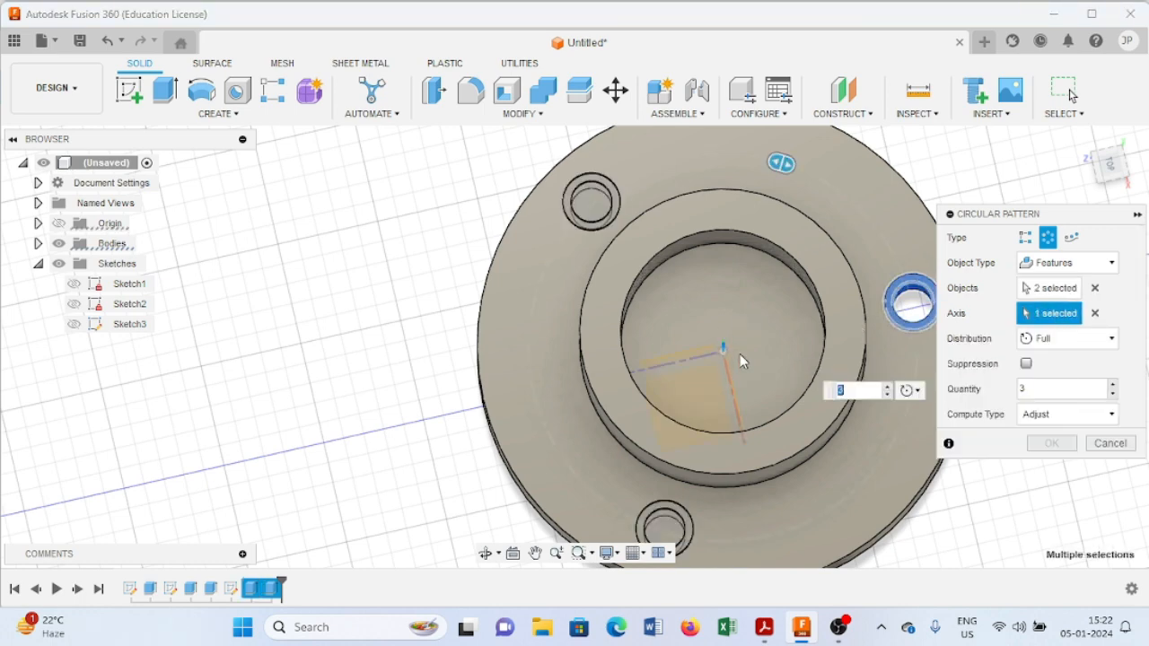
left_click(1029, 387)
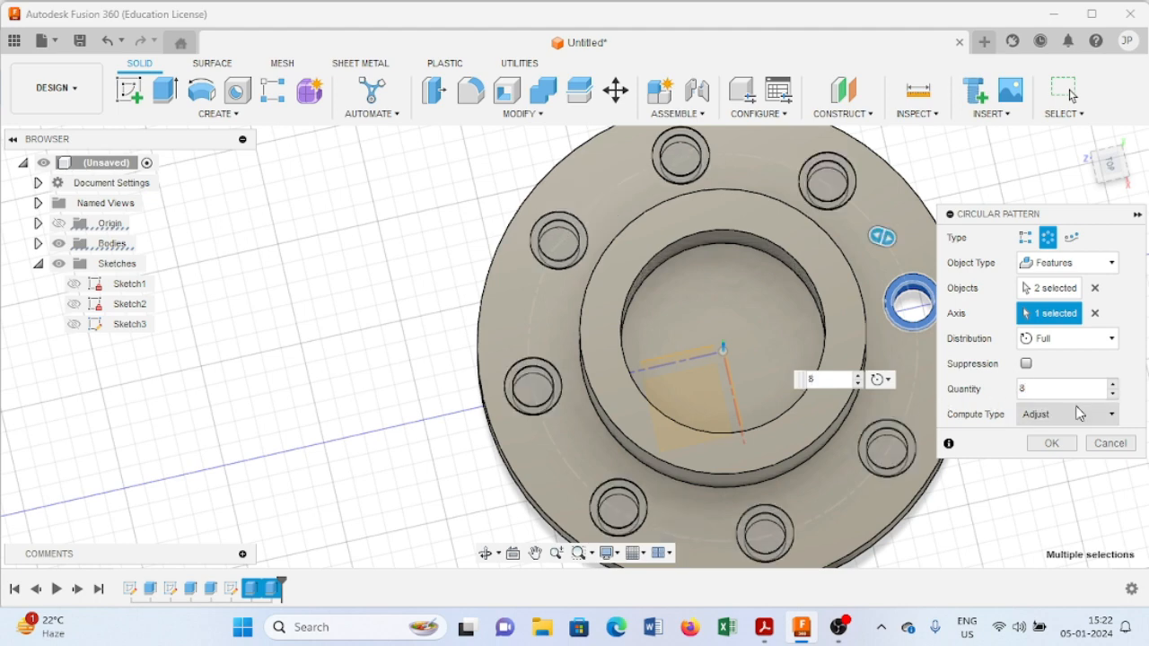
left_click(1052, 445)
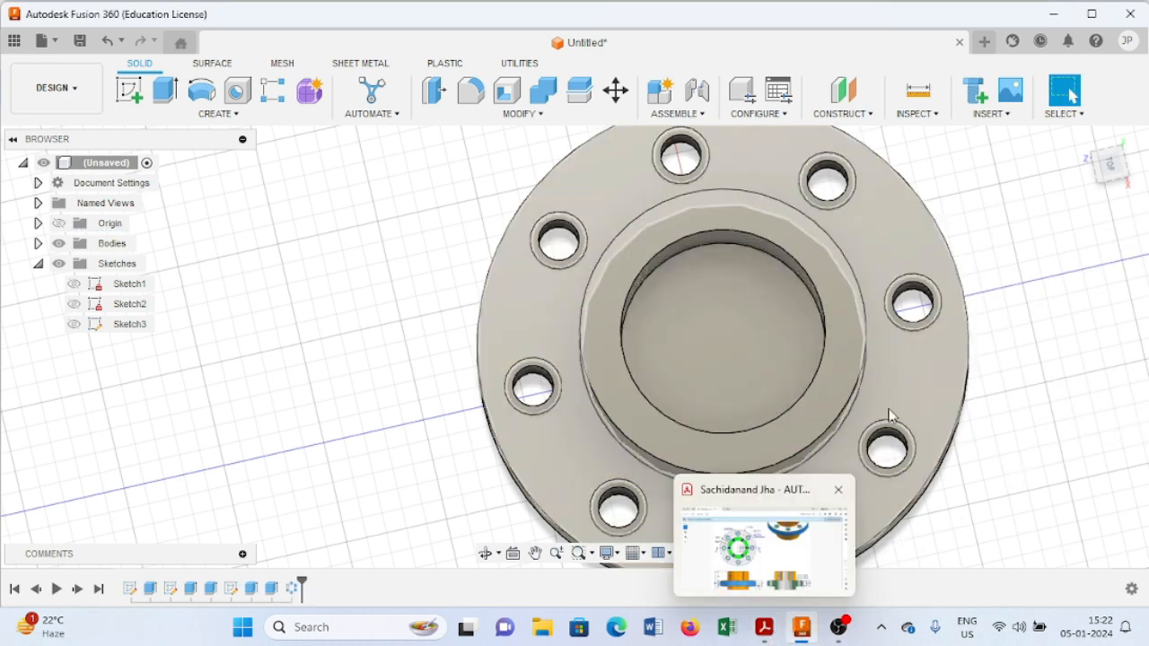
- Examine the hub's slot dimensions in the PDF drawing and start a sketch on the flange's upper face in Fusion 360
left_click(764, 628)
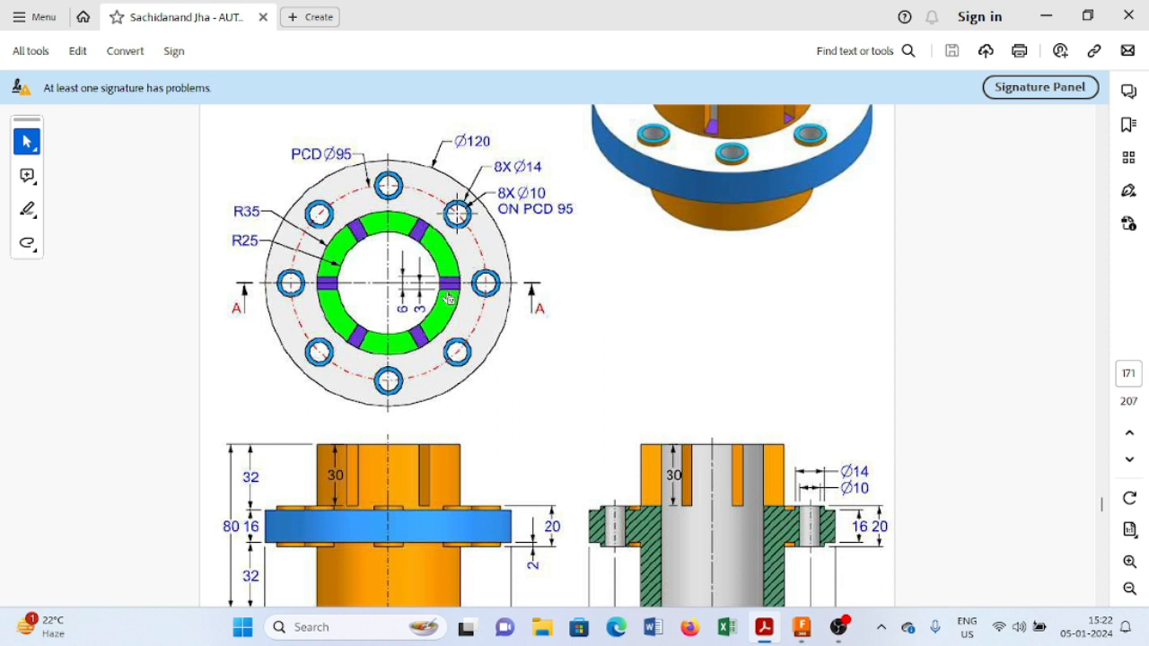
mouse_move(806, 636)
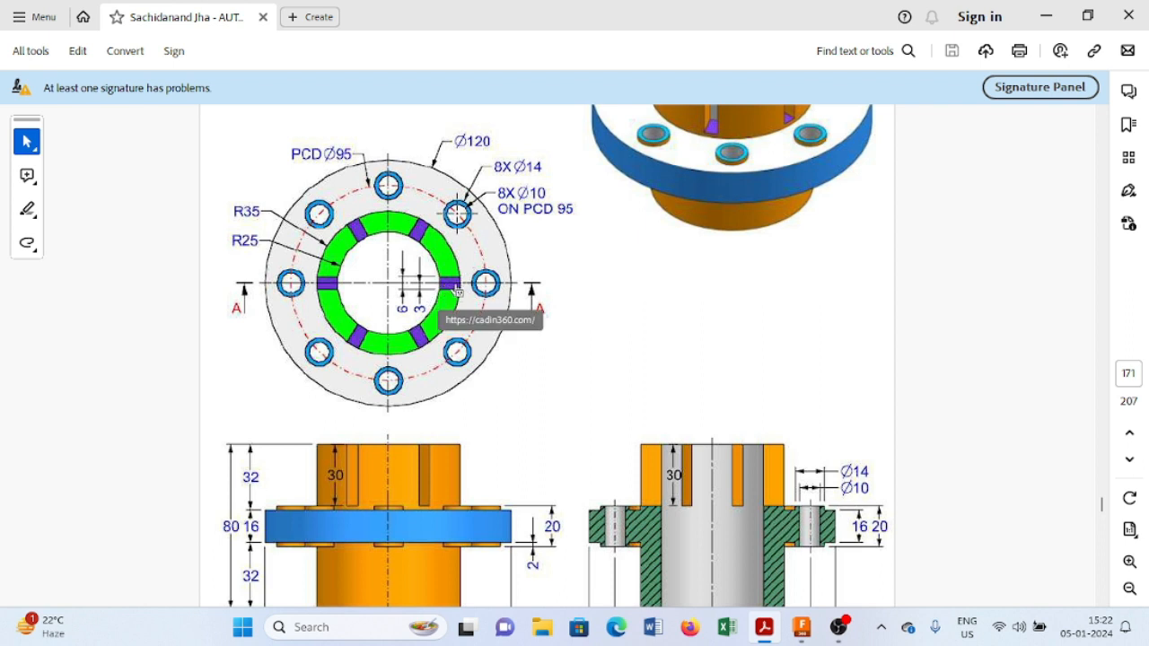
scroll(458, 296, "down", 2)
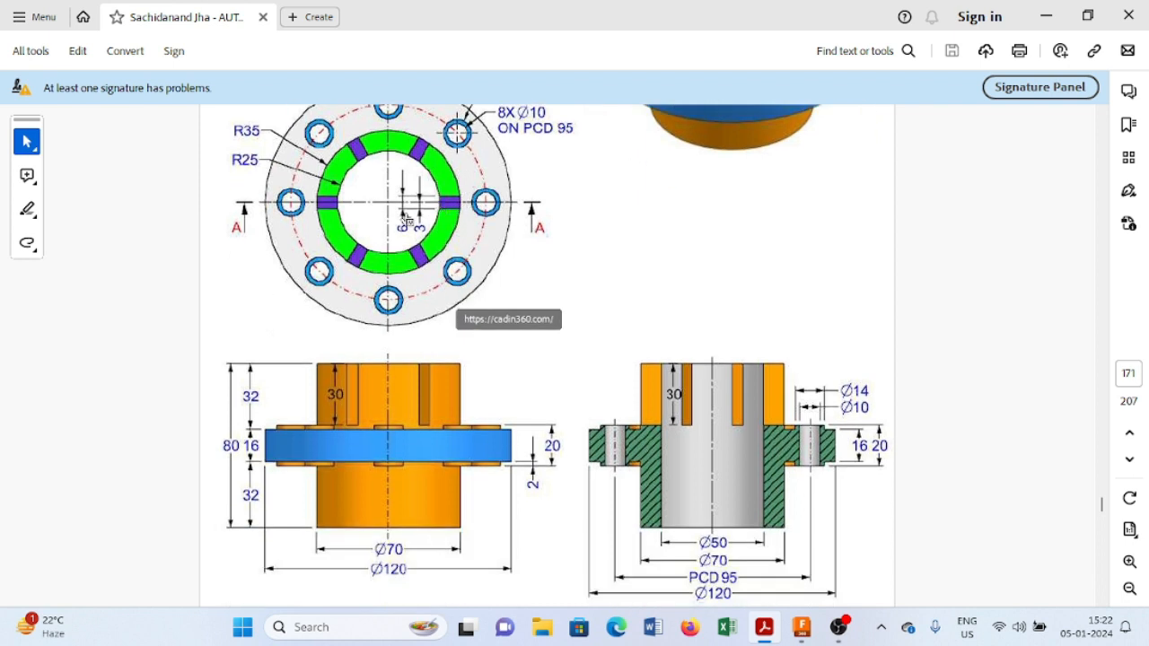
scroll(413, 210, "up", 1)
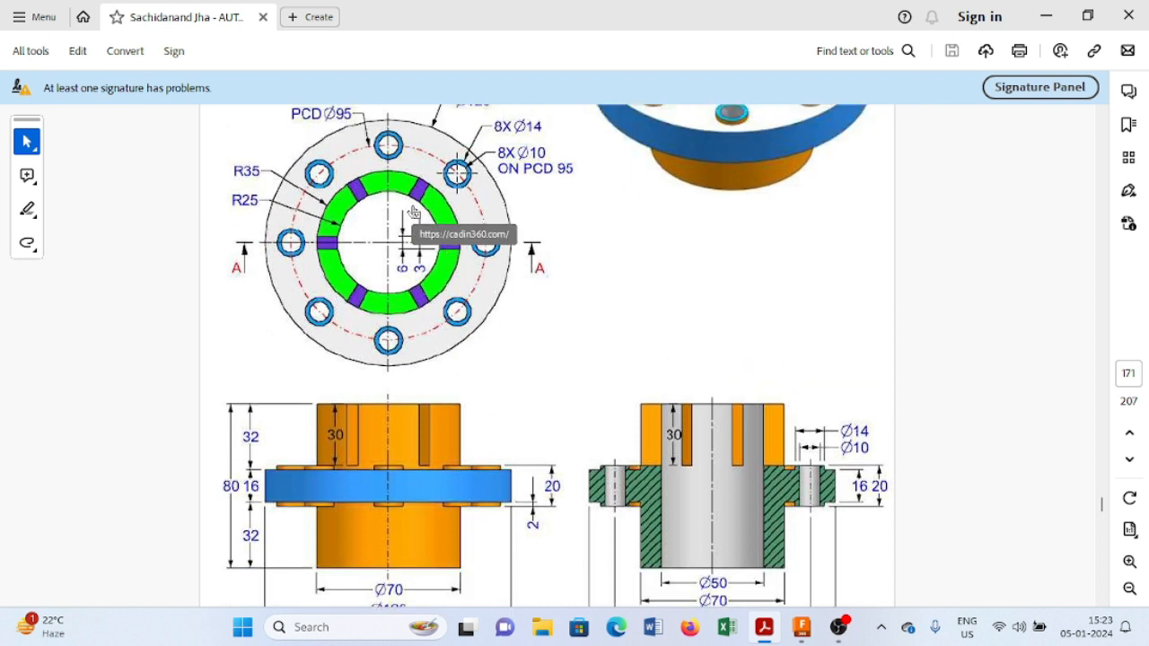
left_click(607, 339)
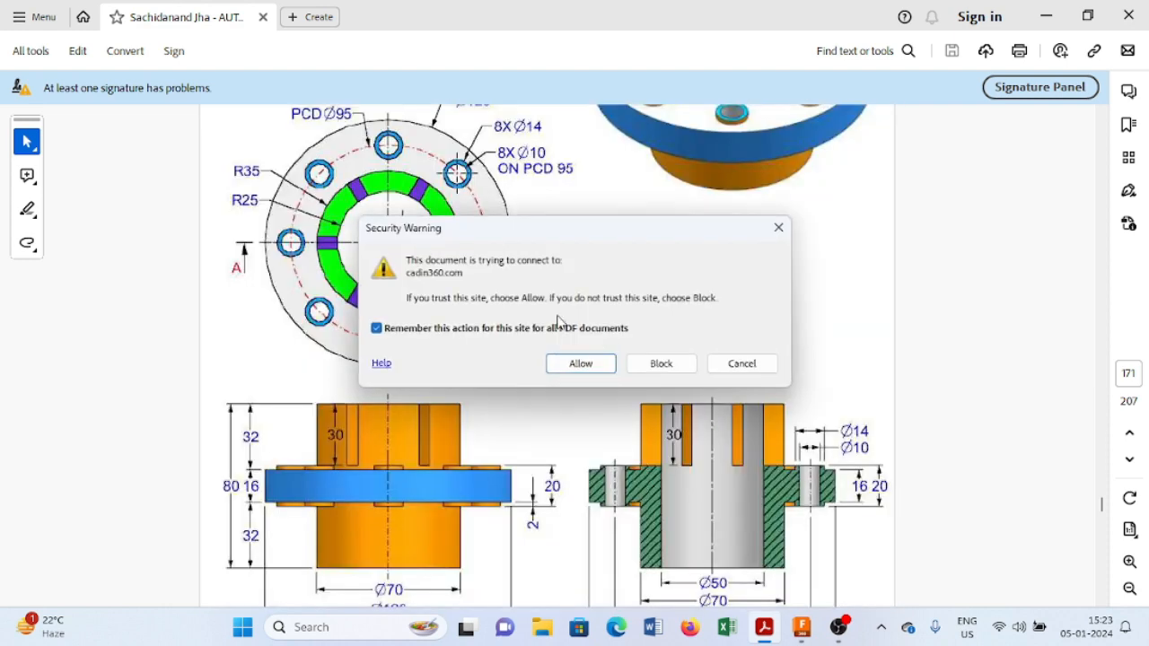
left_click(778, 229)
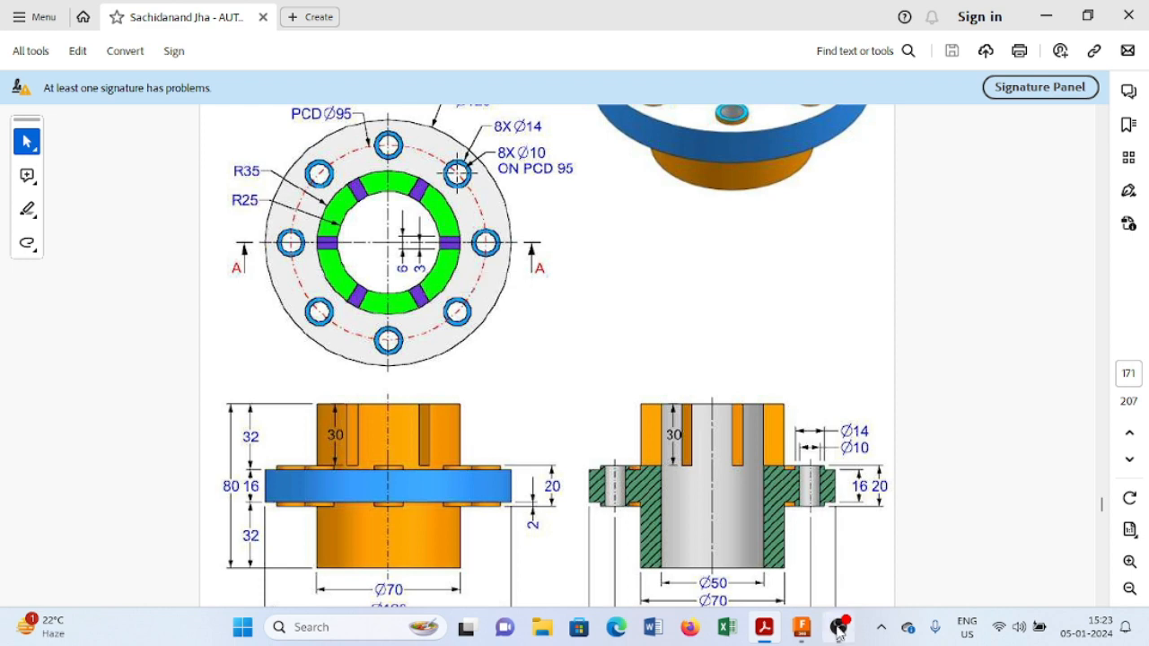
left_click(801, 626)
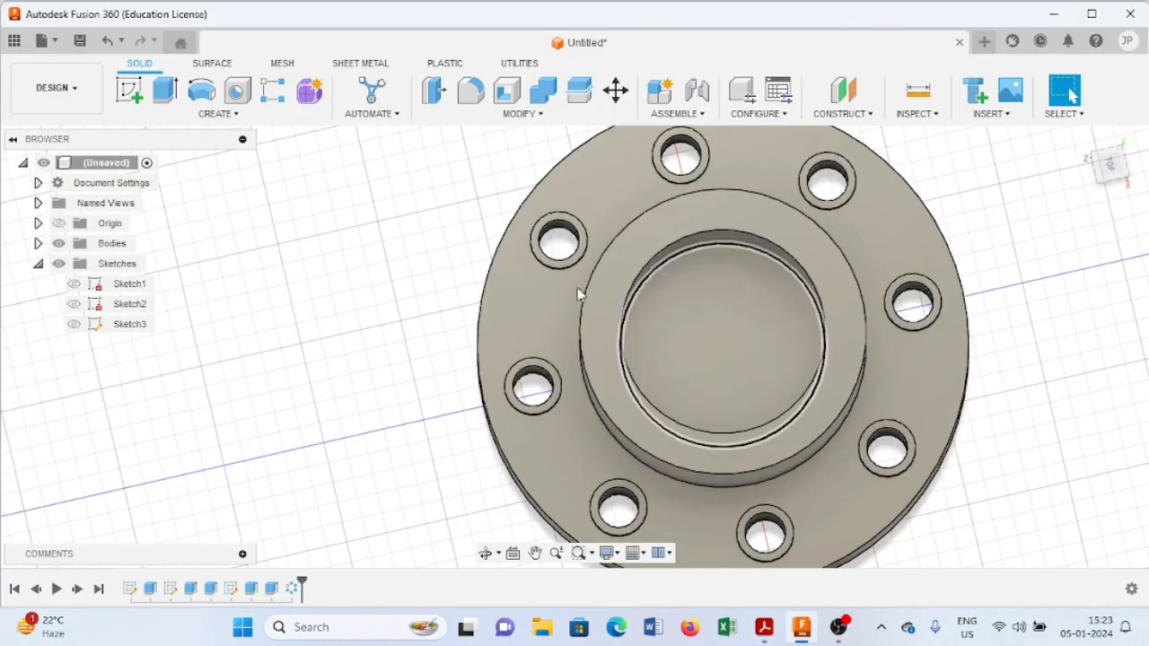
left_click(129, 89)
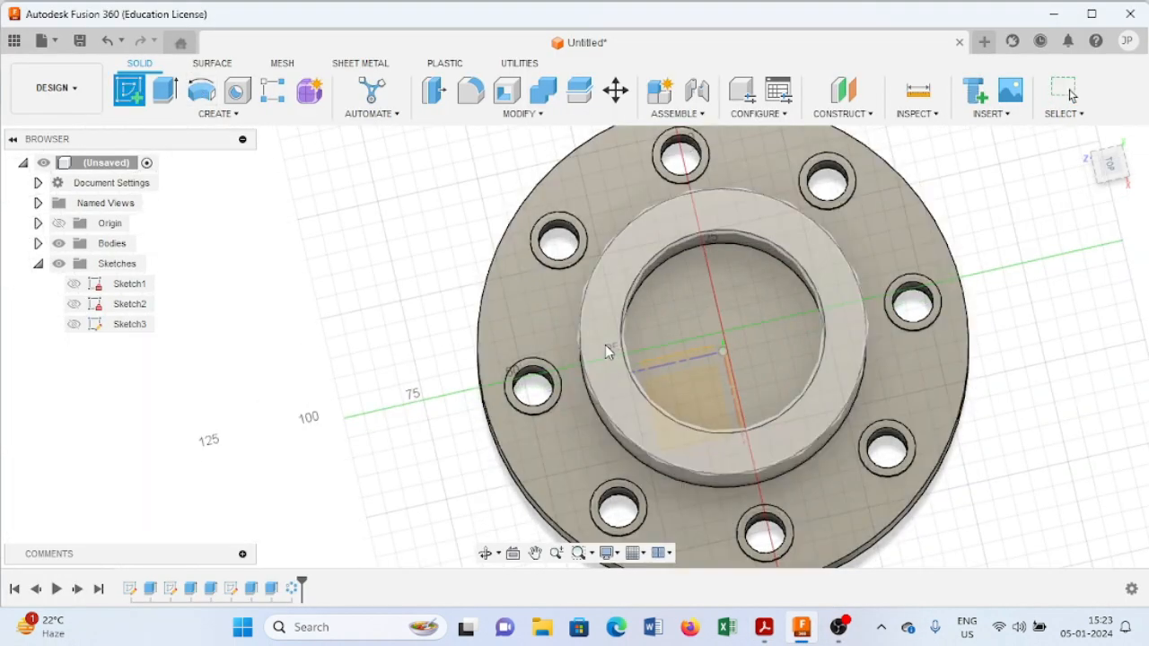
left_click(526, 301)
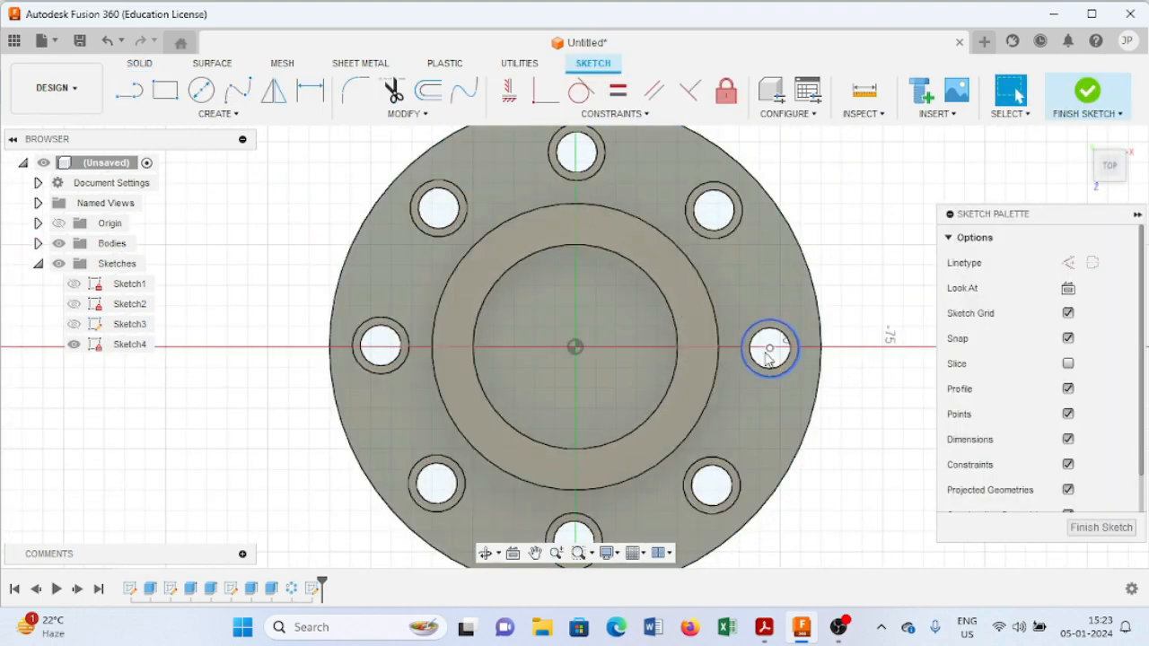
- Recheck the slots in the PDF drawing, undo the sketch on the flange face and start one on the hub's top ring face instead
left_click(801, 633)
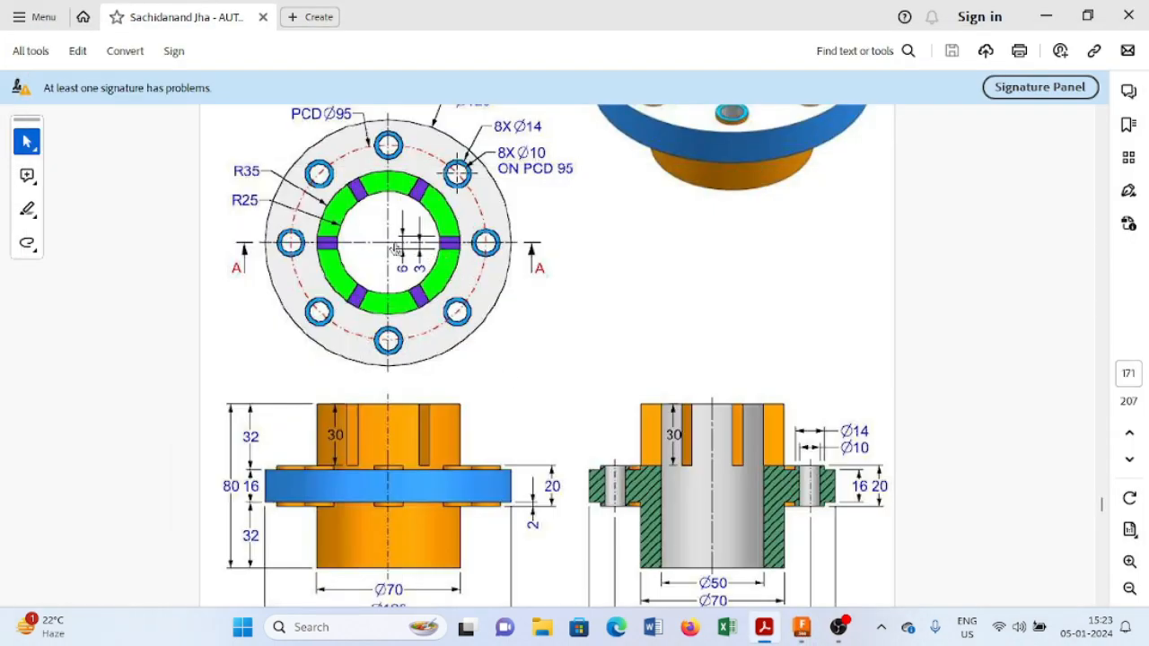
left_click(802, 628)
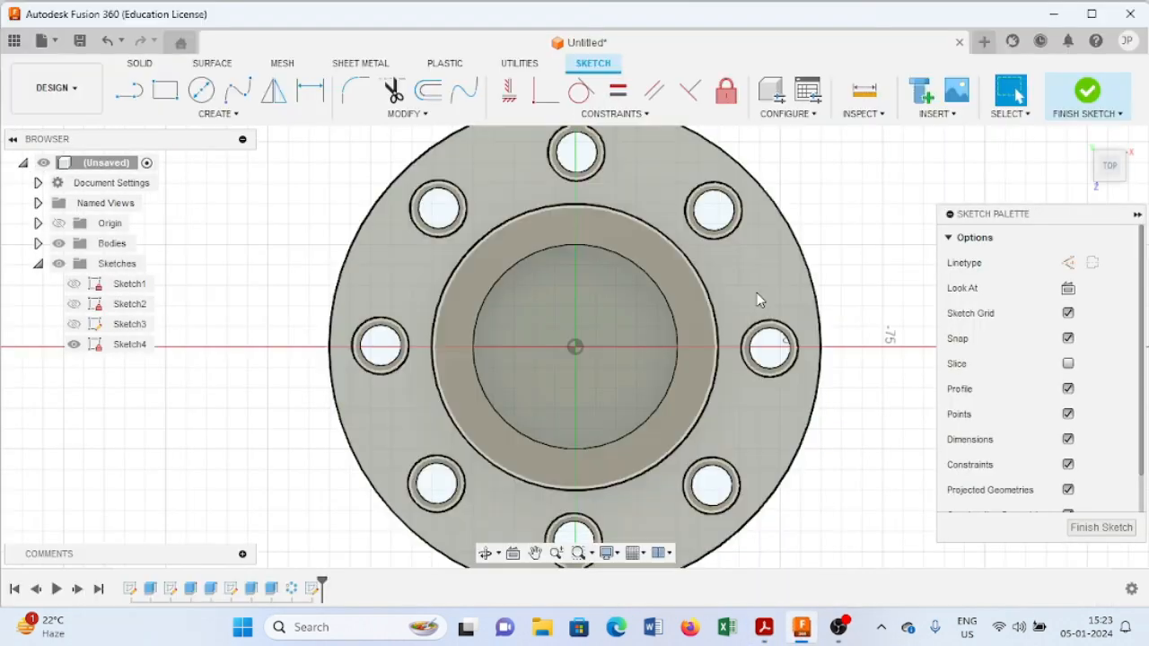
middle_click_drag(785, 263, 777, 269, "shift")
key("ctrl+z")
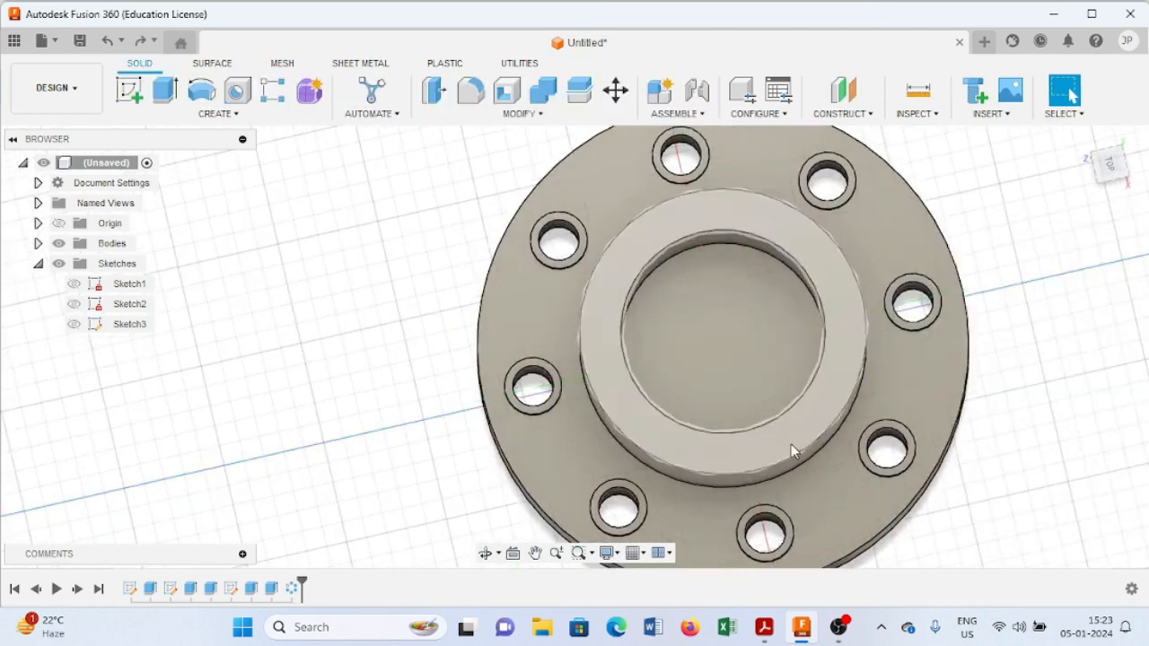
left_click(785, 434)
left_click(134, 105)
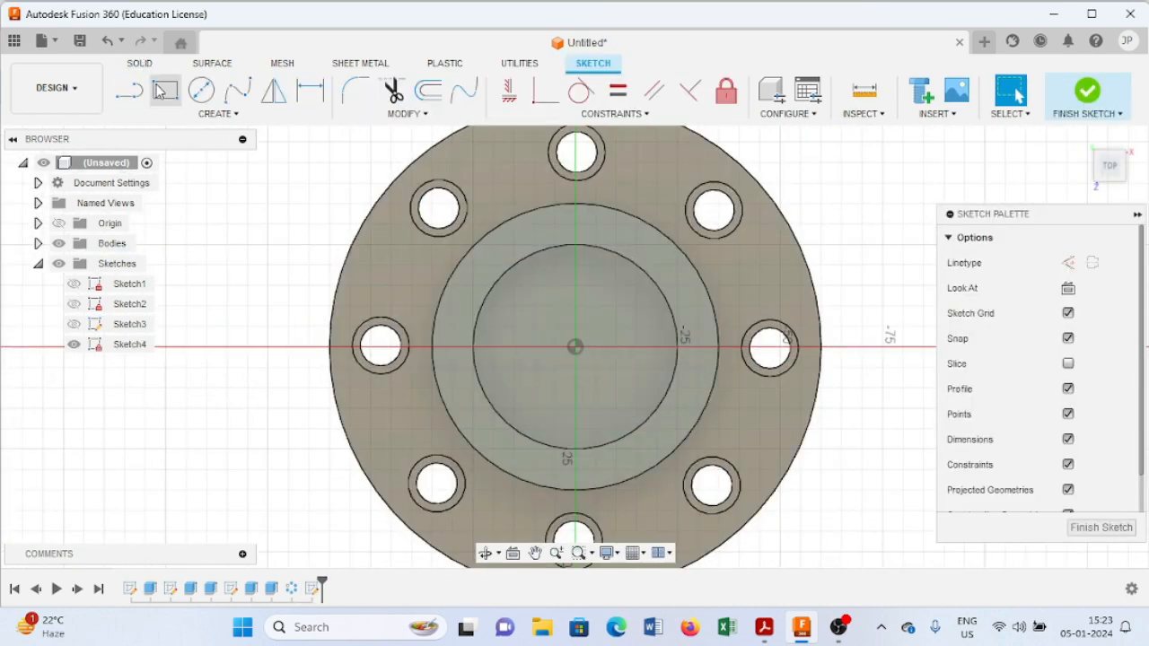
- Sketch a center rectangle 6 mm wide on the horizontal axis, spanning past both edges of the hub wall, and finish the sketch
left_click(164, 90)
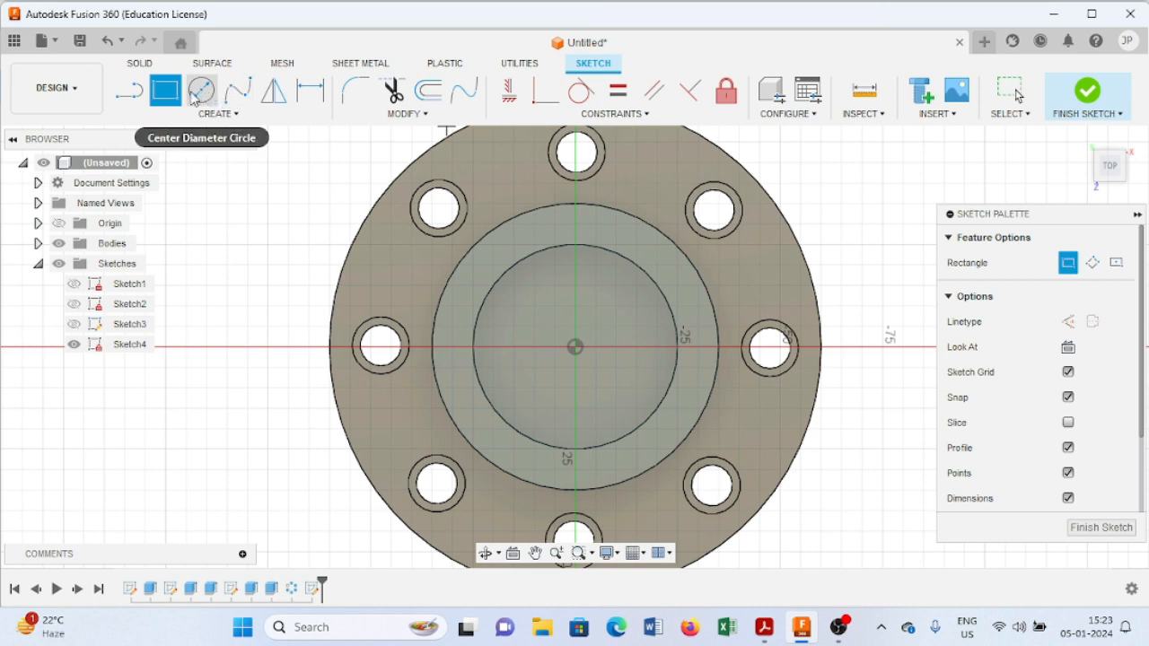
left_click(1117, 262)
left_click(698, 346)
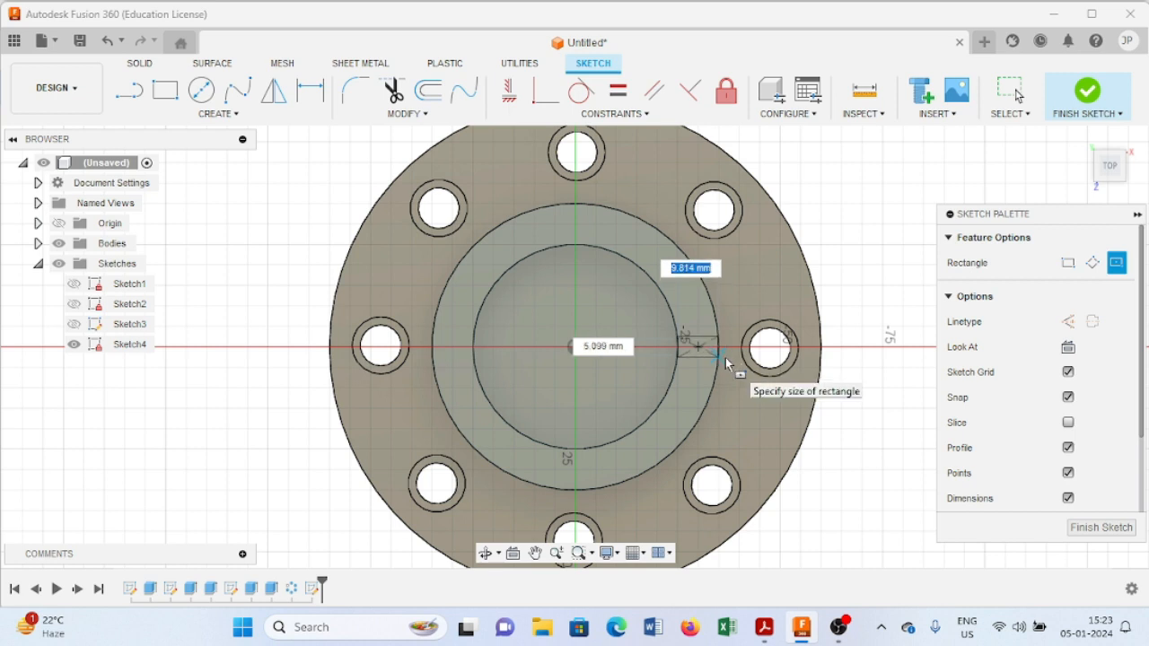
key("Tab")
type("3")
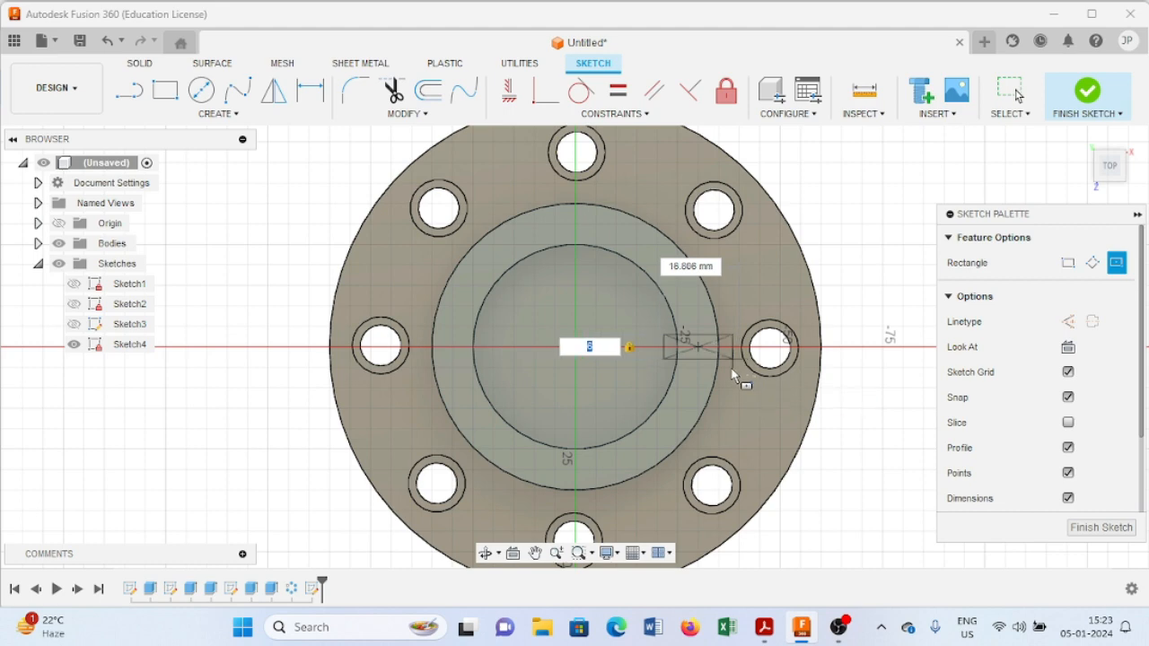
left_click(732, 368)
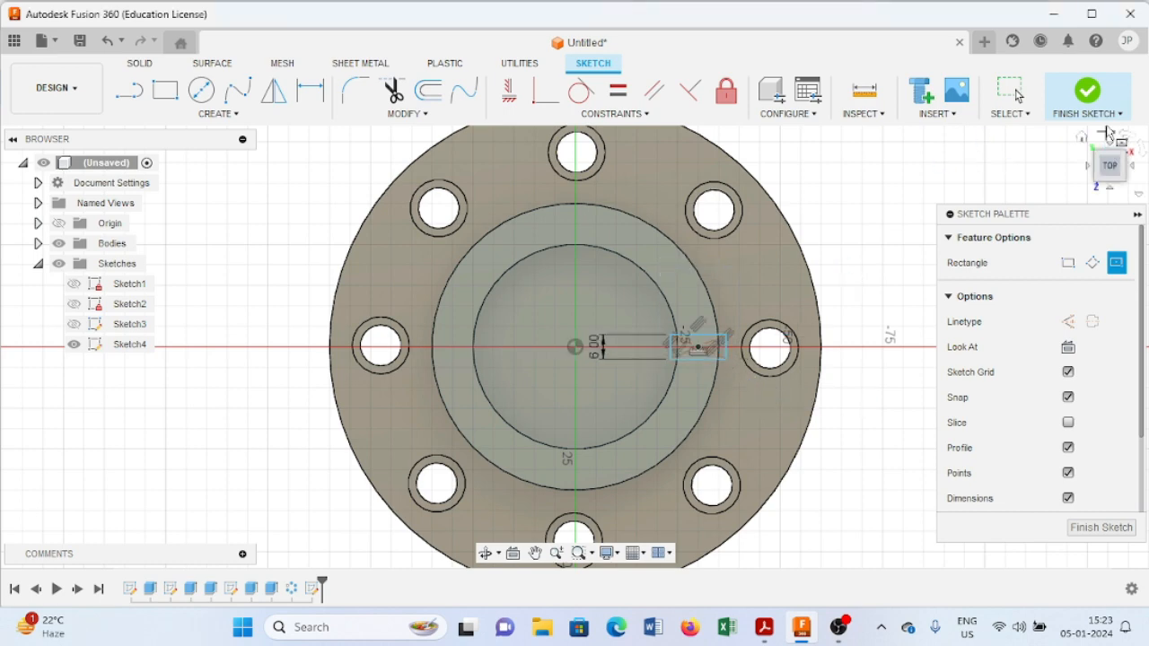
left_click(1093, 99)
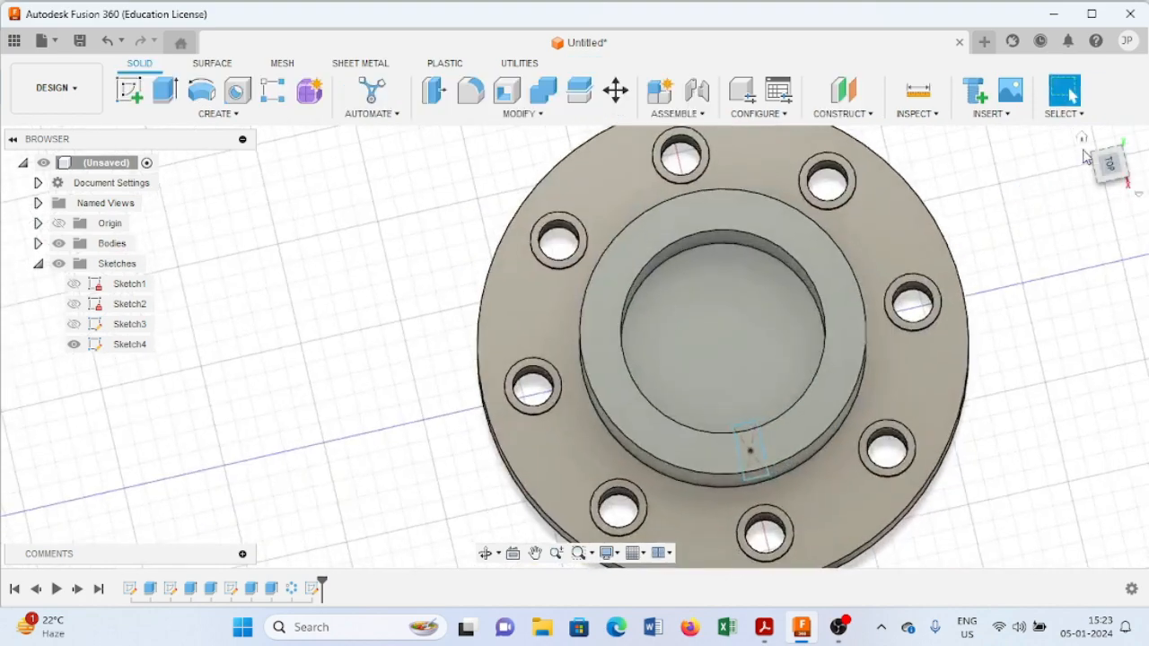
- Check the slot depth in the PDF drawing and cut the rectangular profile within the hub wall 30 mm down
left_click(1083, 140)
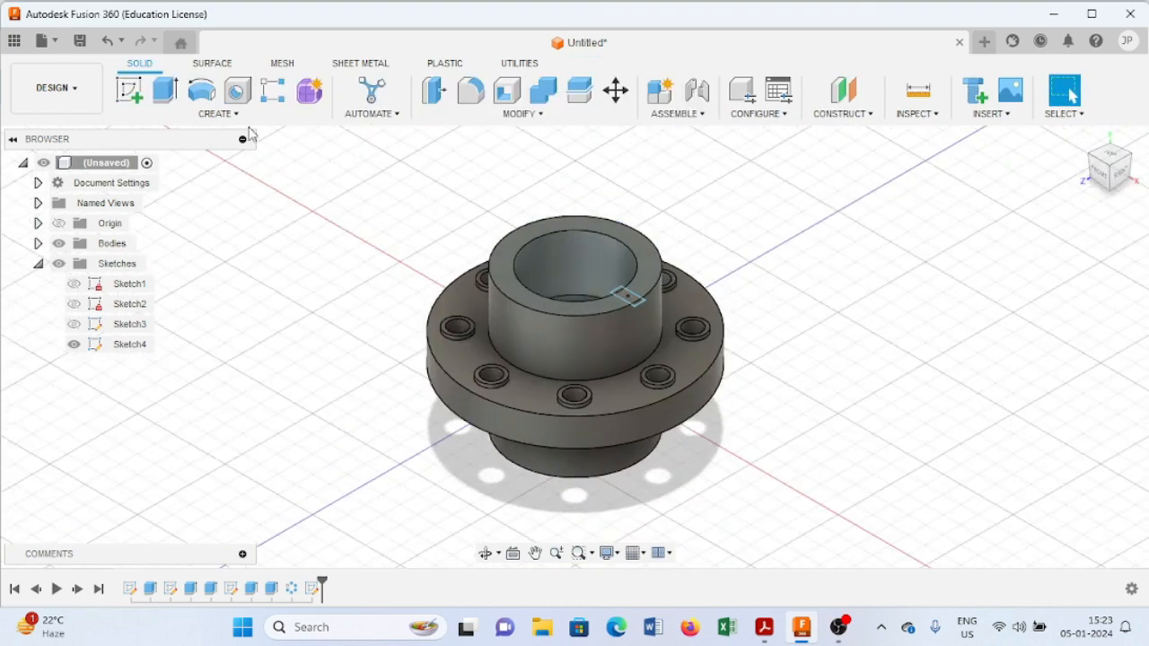
left_click(165, 90)
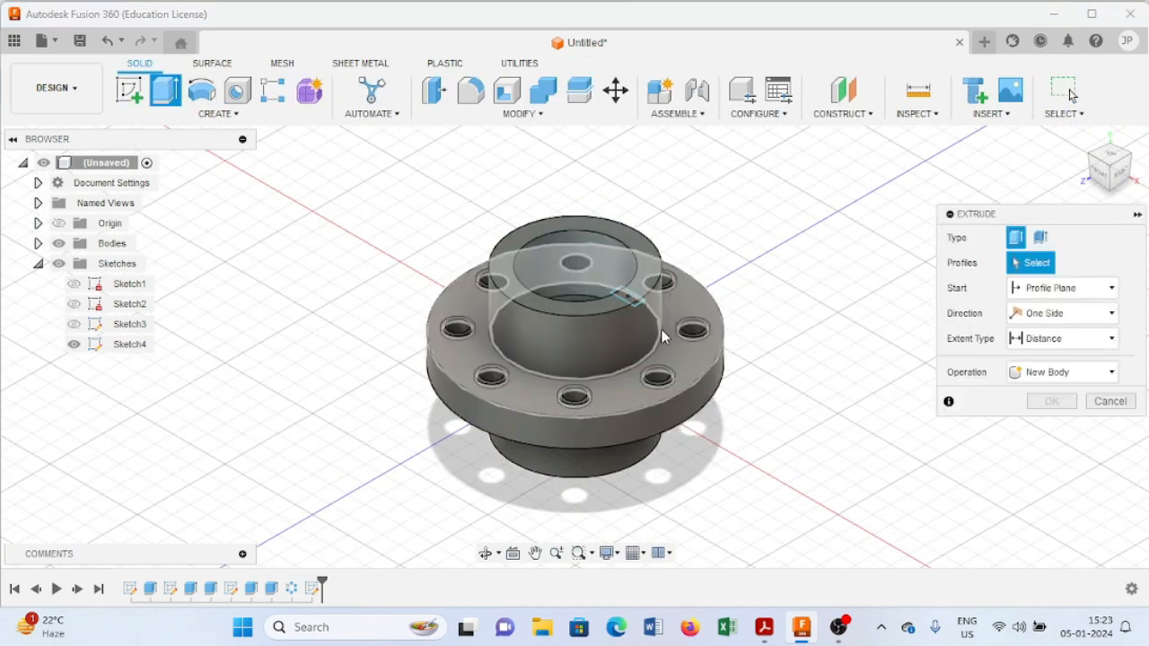
left_click(625, 295)
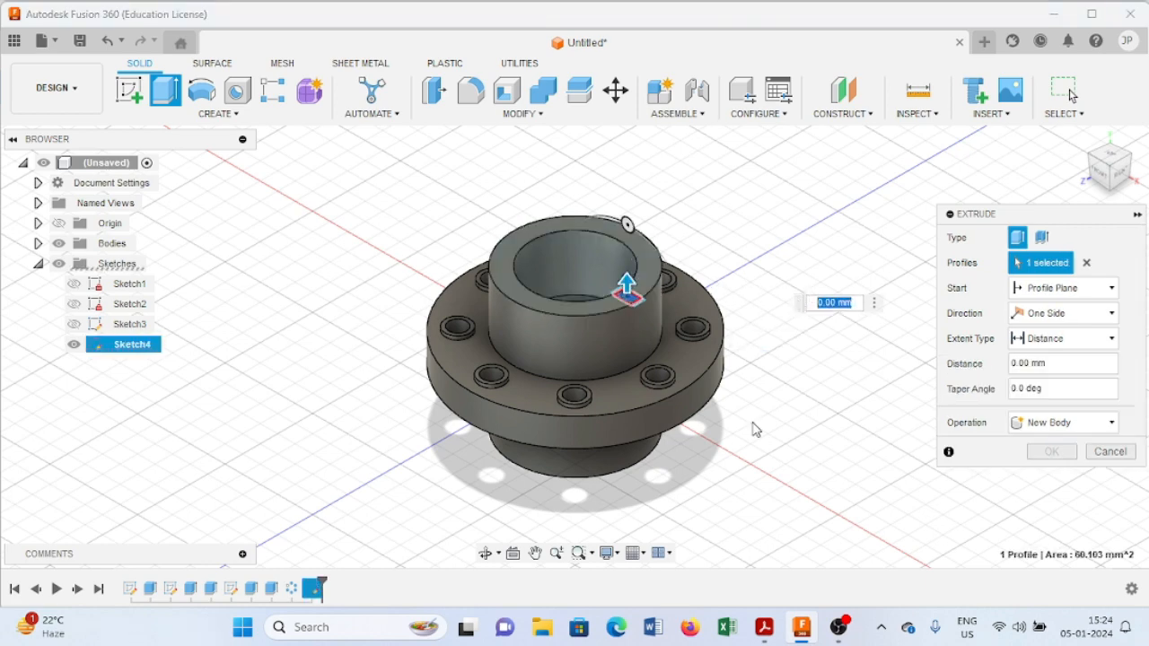
left_click(762, 628)
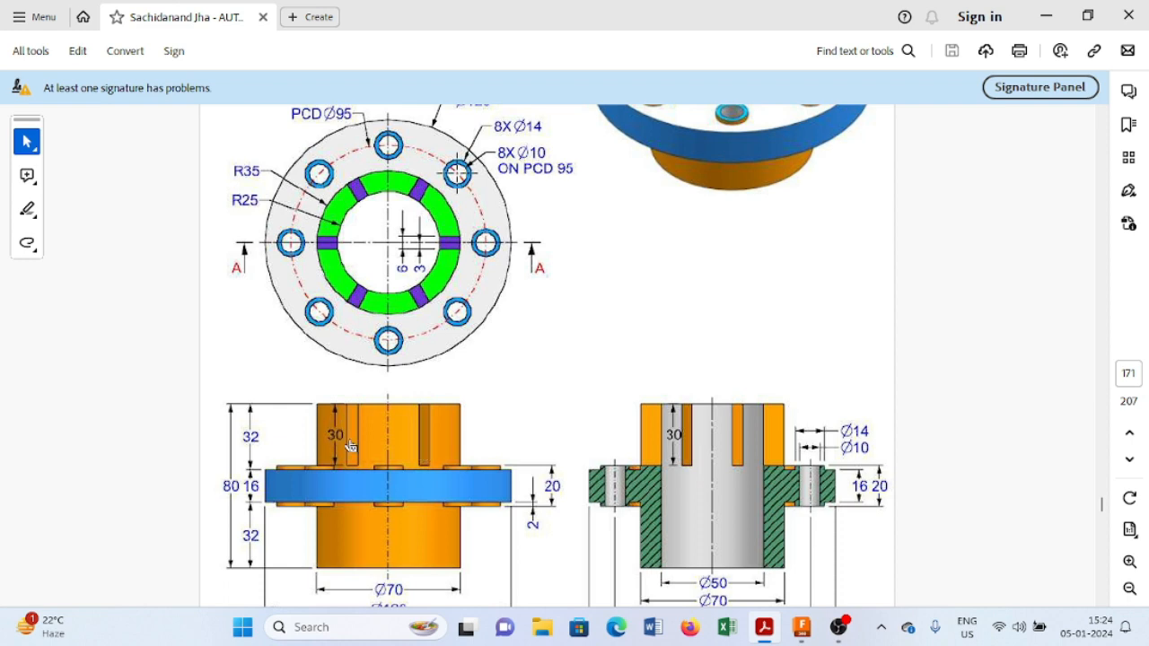
left_click(801, 628)
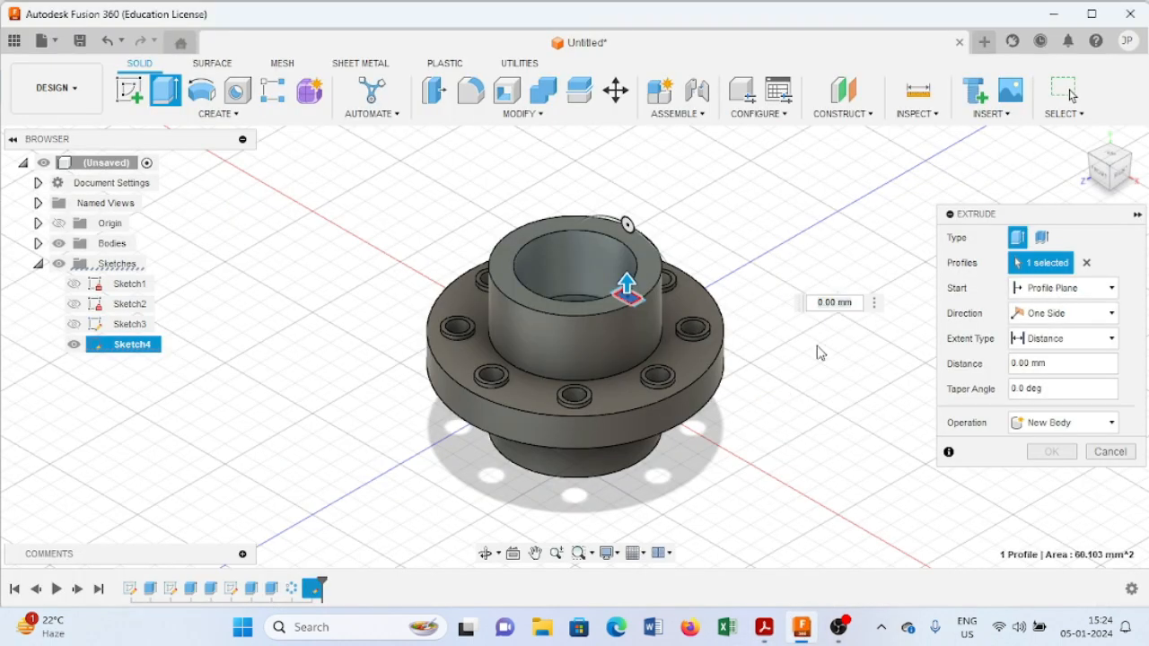
left_click_drag(855, 306, 811, 304)
type("-30")
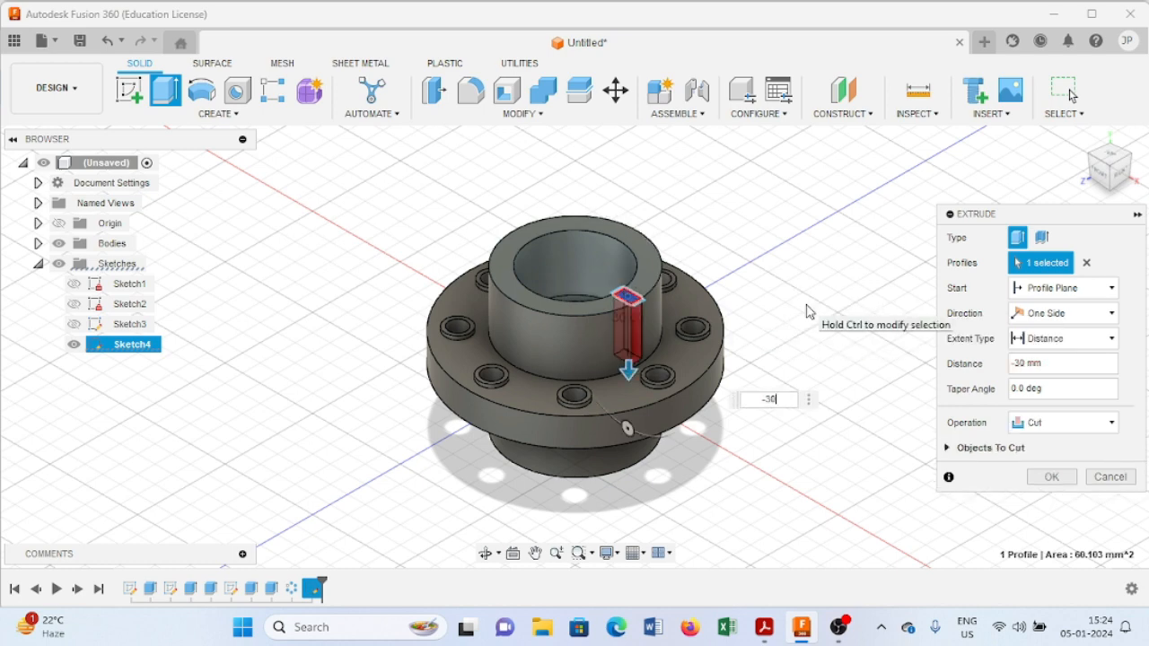
key("Return")
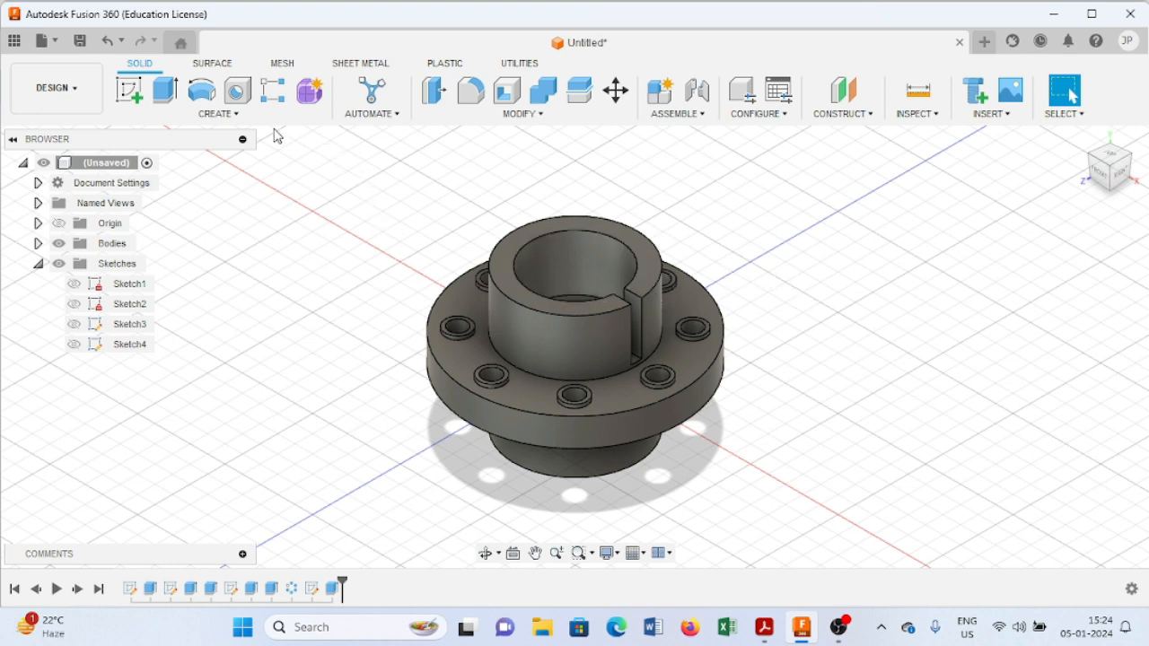
- Start a circular pattern of features and select the slot cut in the hub wall as the object
left_click(216, 114)
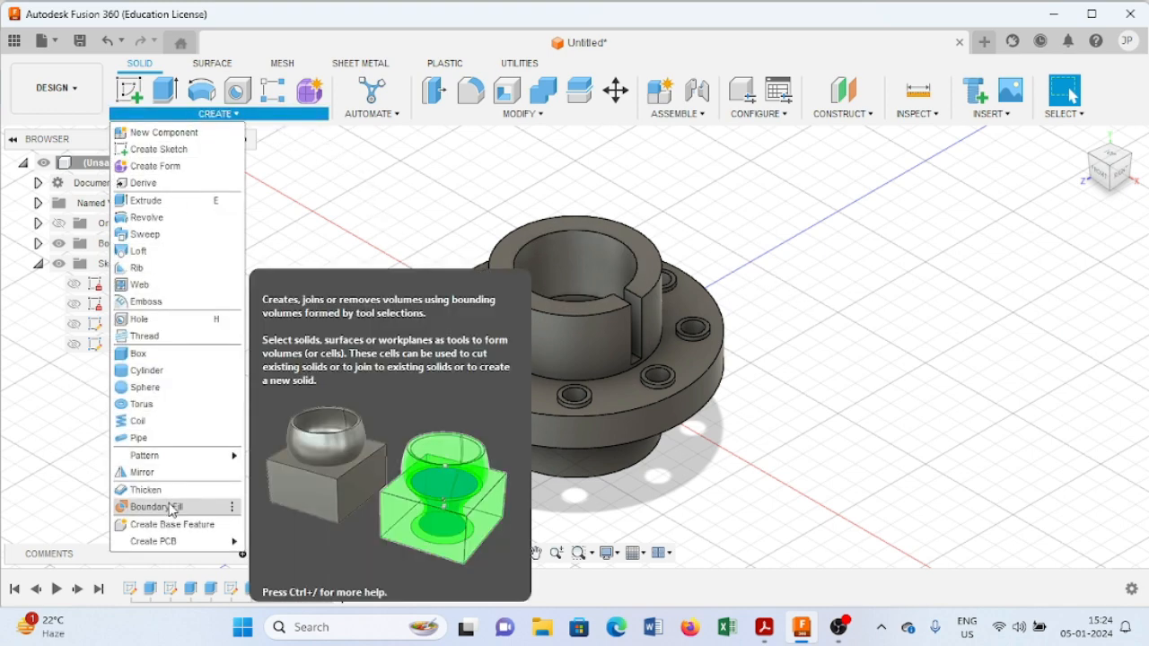
mouse_move(175, 456)
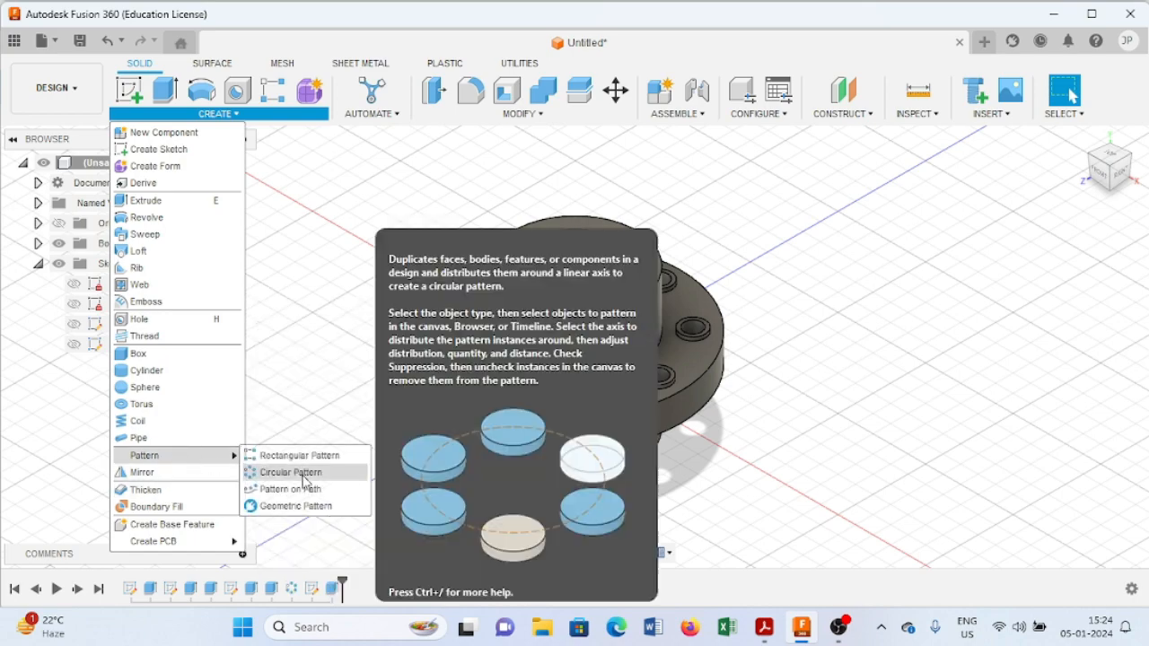
left_click(296, 473)
scroll(620, 341, "up", 5)
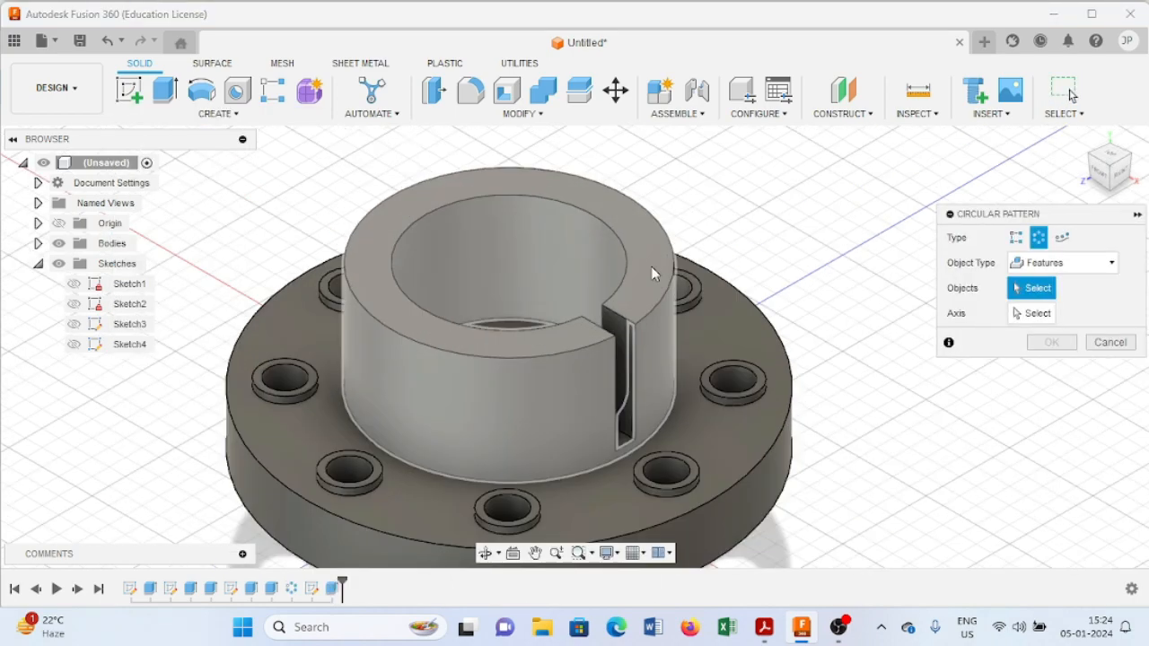
left_click(614, 351)
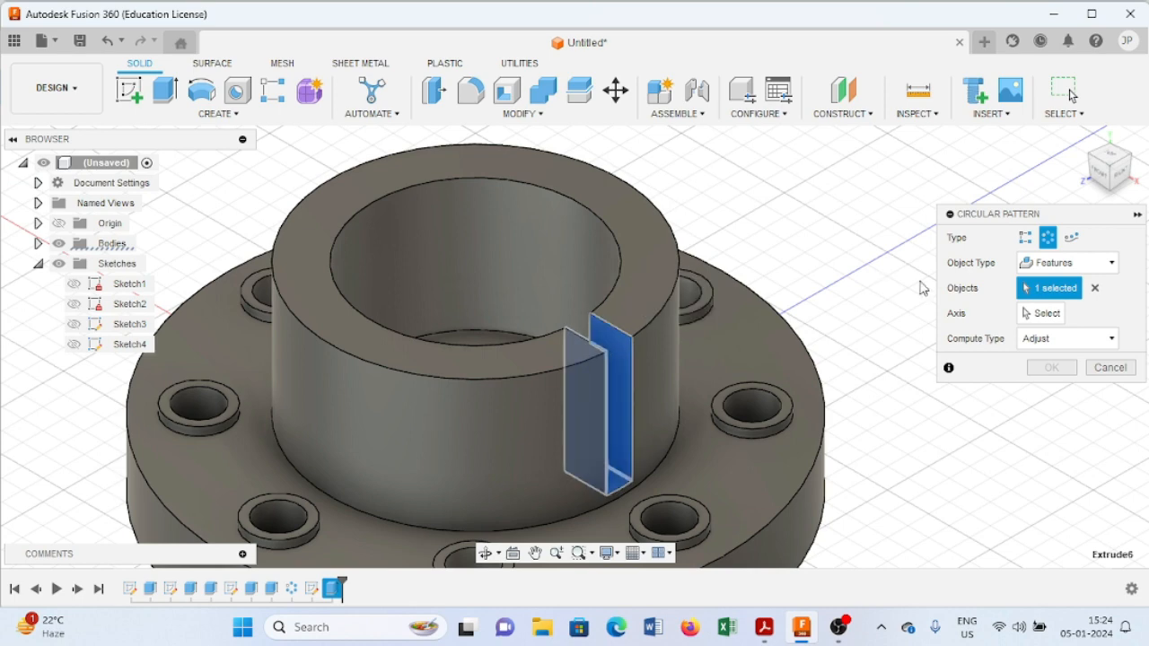
- Pattern the slot around the hub's vertical centre axis with a quantity of 6, checking the slot count in the PDF drawing
left_click(1042, 313)
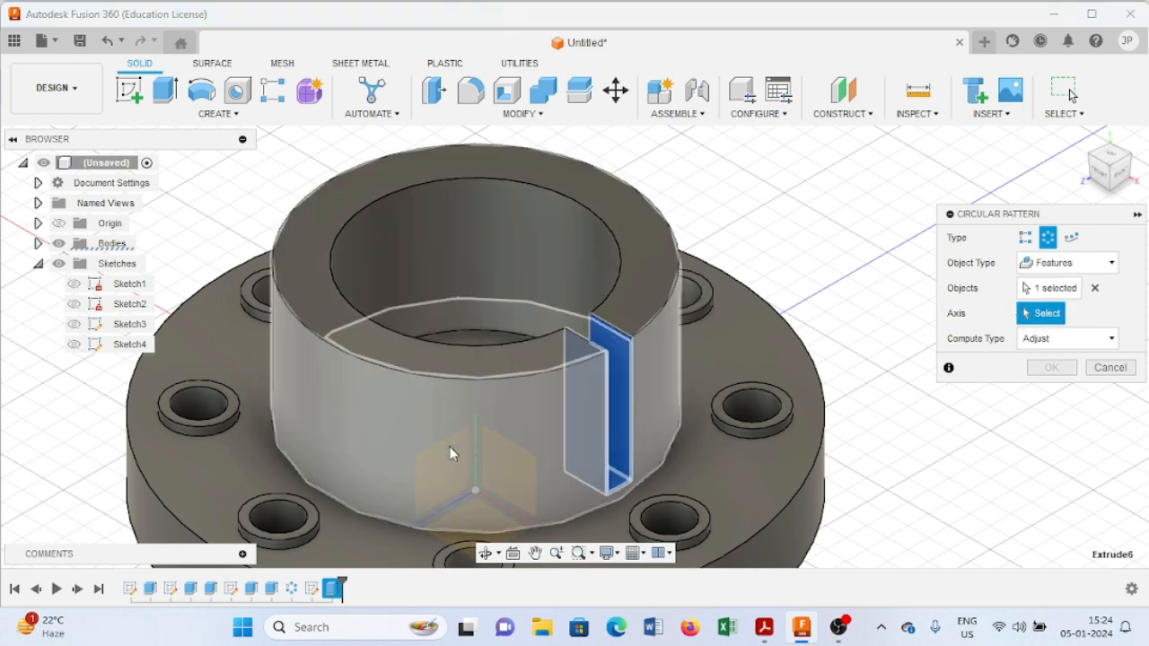
scroll(481, 435, "up", 3)
scroll(734, 218, "down", 3)
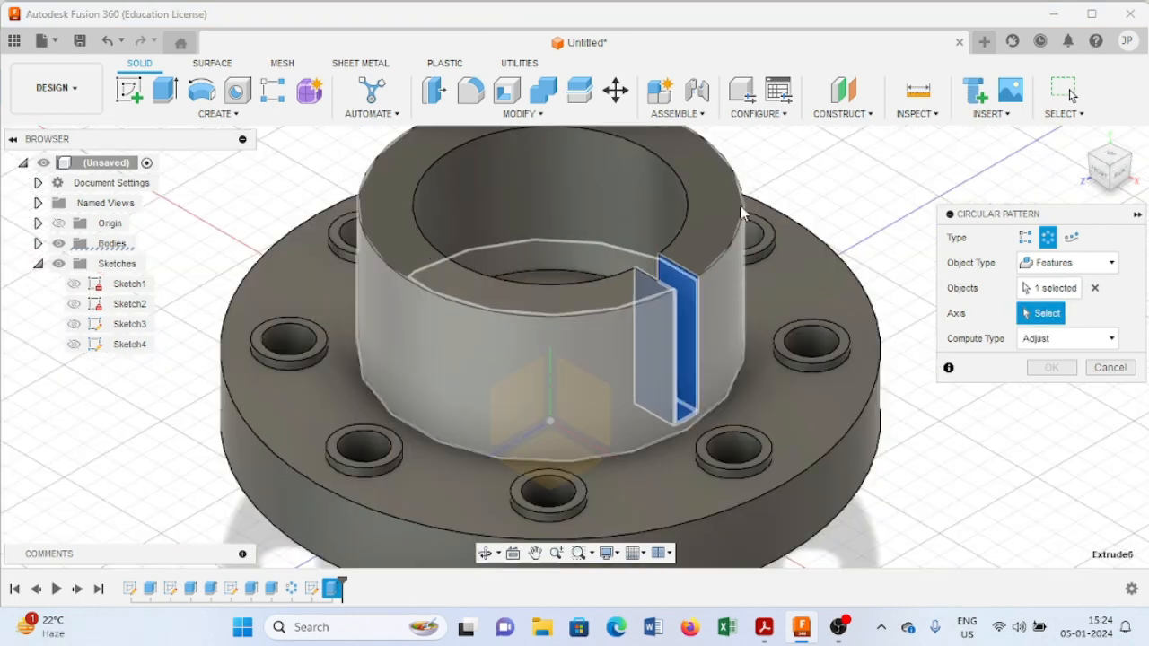
middle_click_drag(769, 167, 604, 260, "shift")
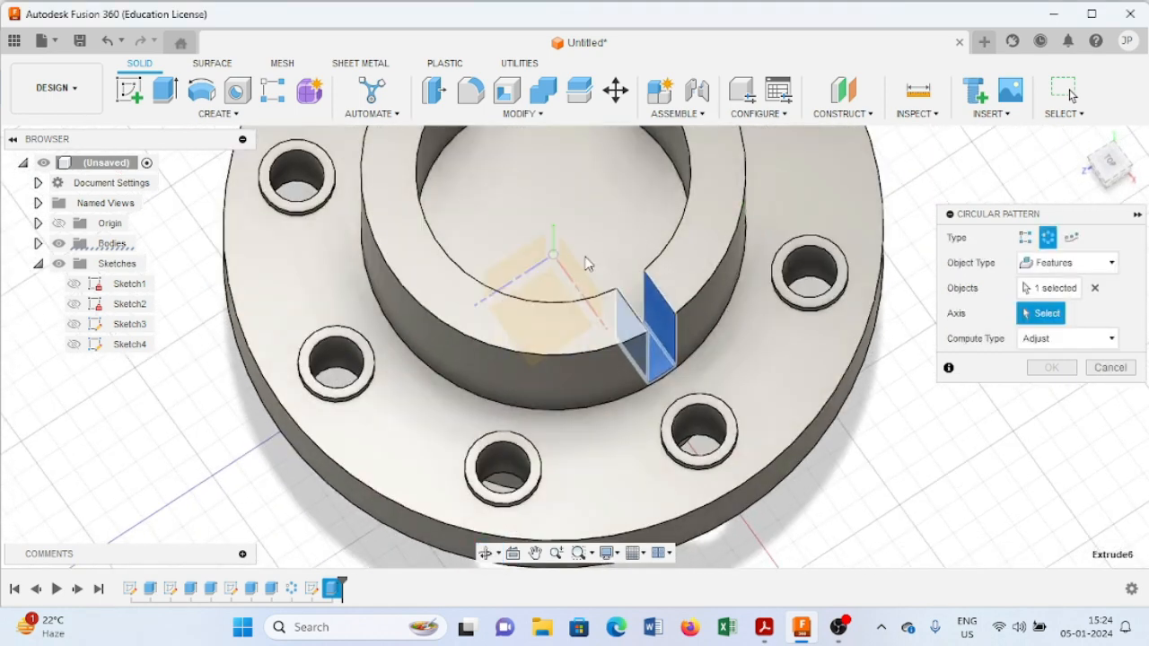
left_click(553, 241)
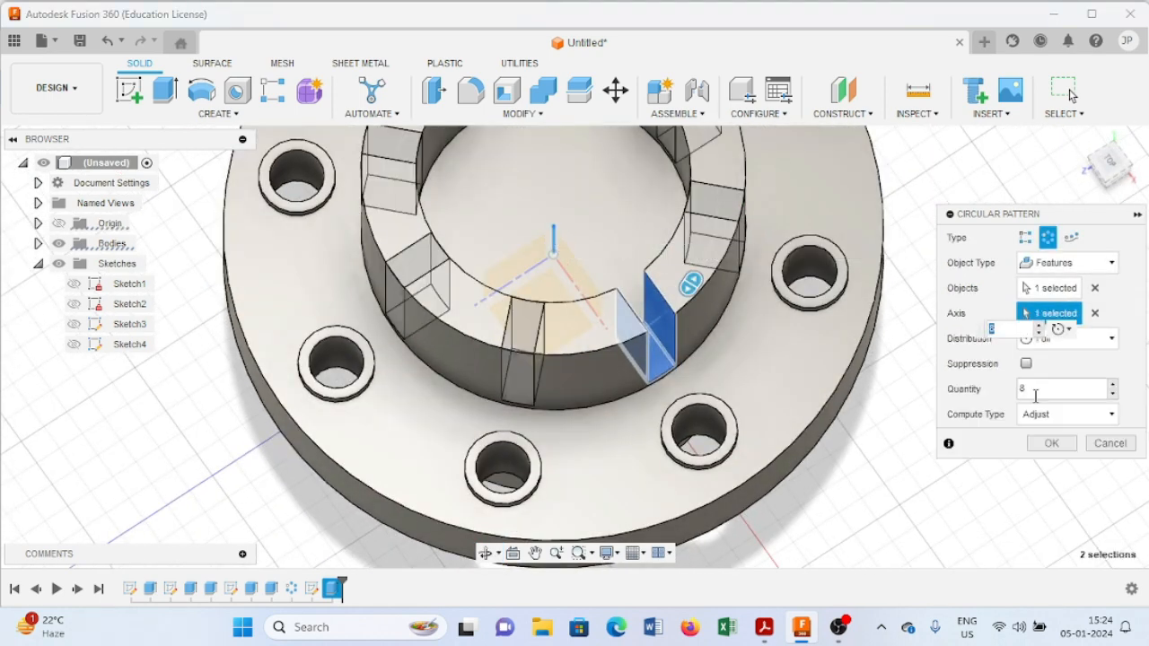
left_click(803, 632)
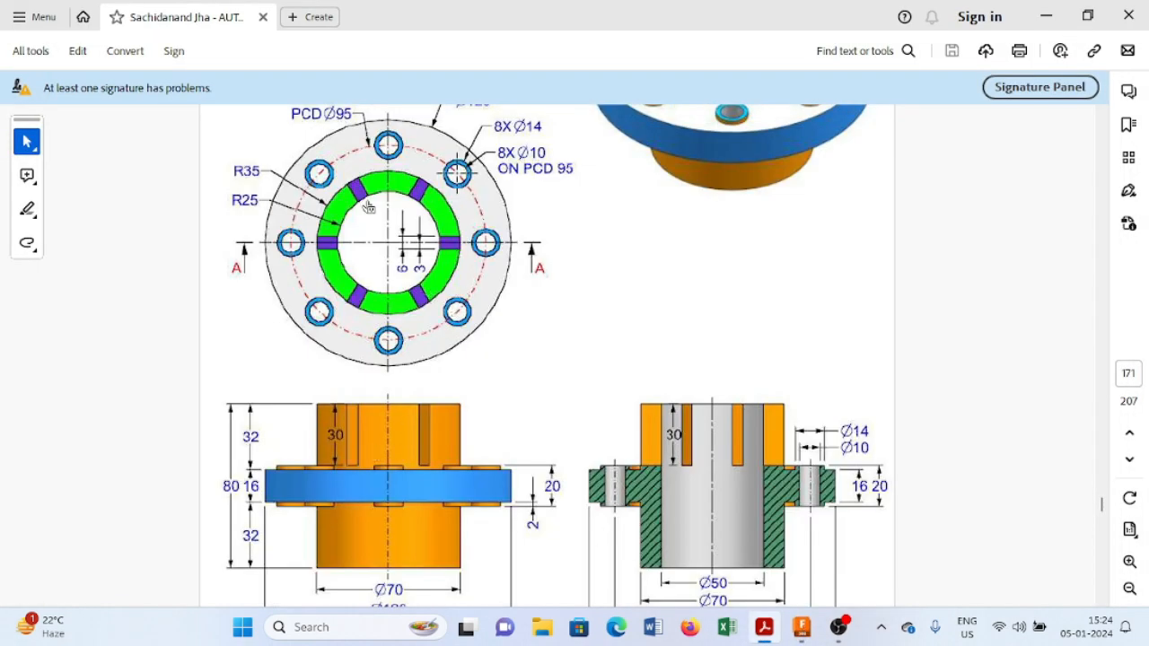
left_click(801, 625)
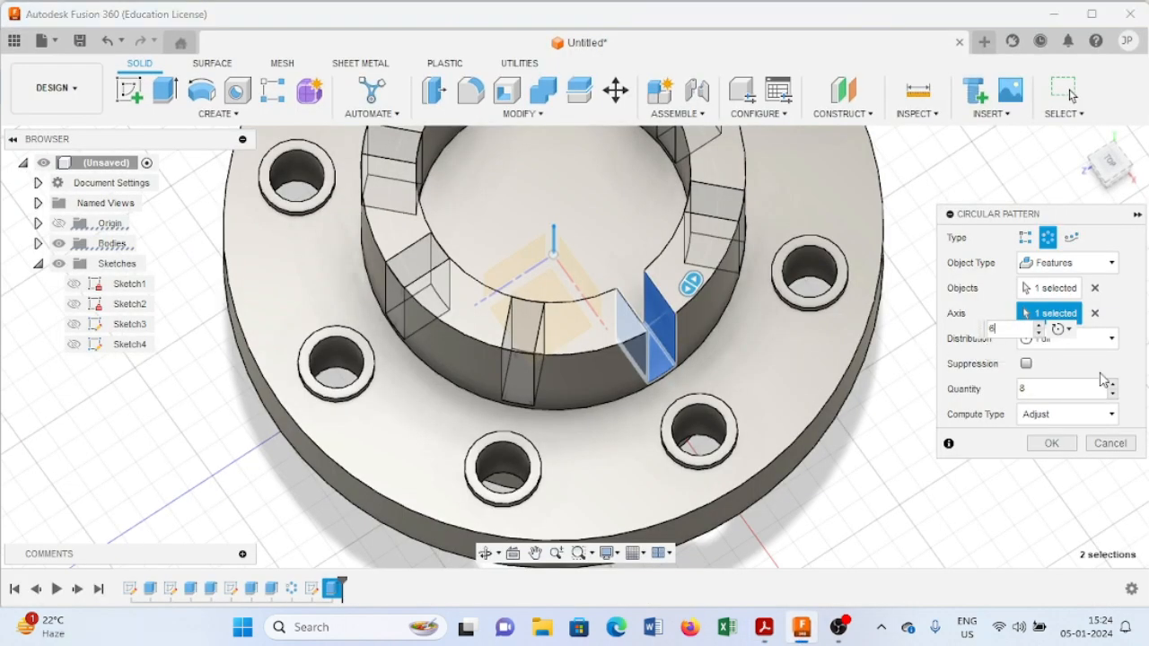
left_click(1057, 444)
scroll(933, 431, "down", 2)
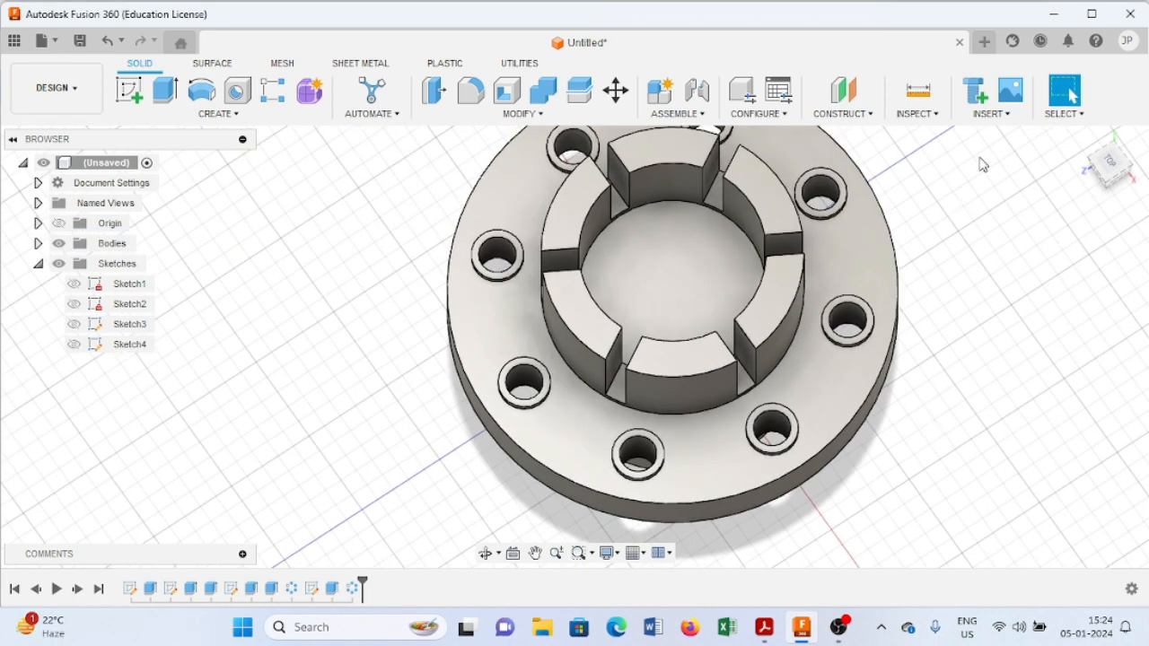
- Examine the raised rings below the flange in the PDF drawing and start a sketch on the flange's underside in Fusion 360
left_click(1081, 137)
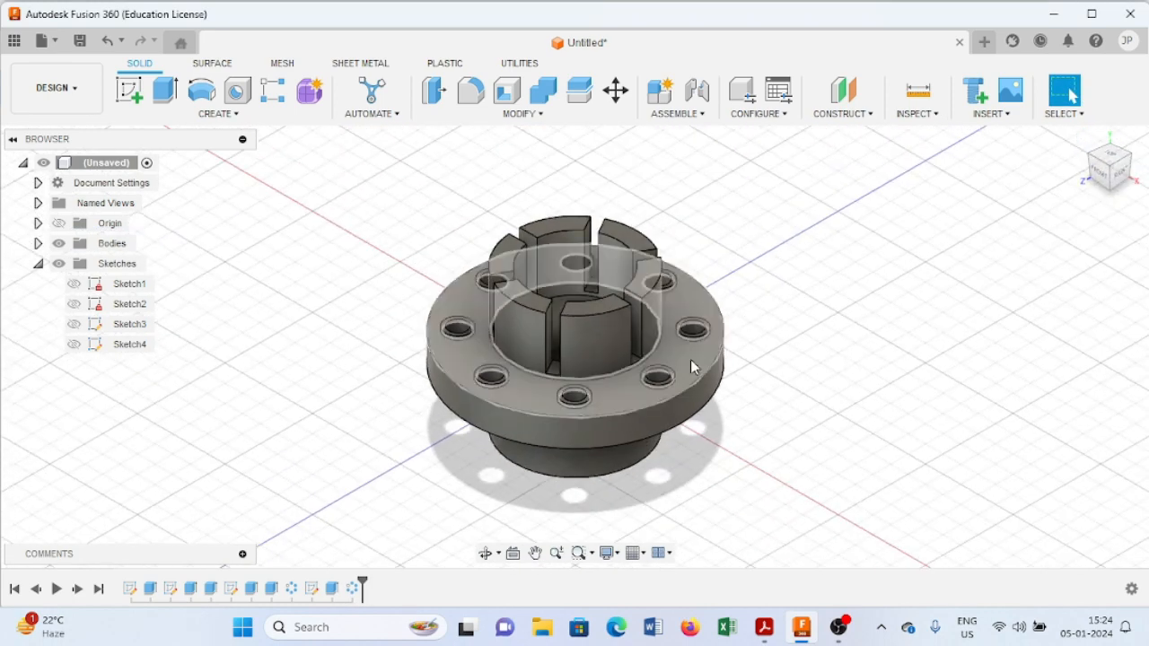
left_click(764, 627)
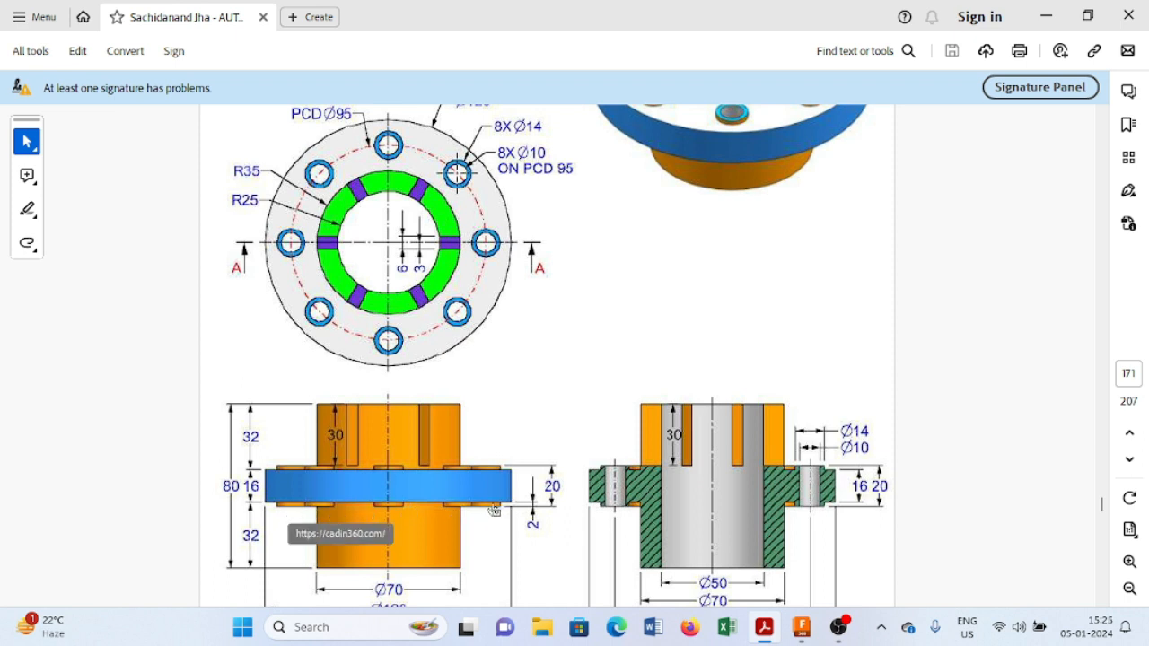
mouse_move(811, 636)
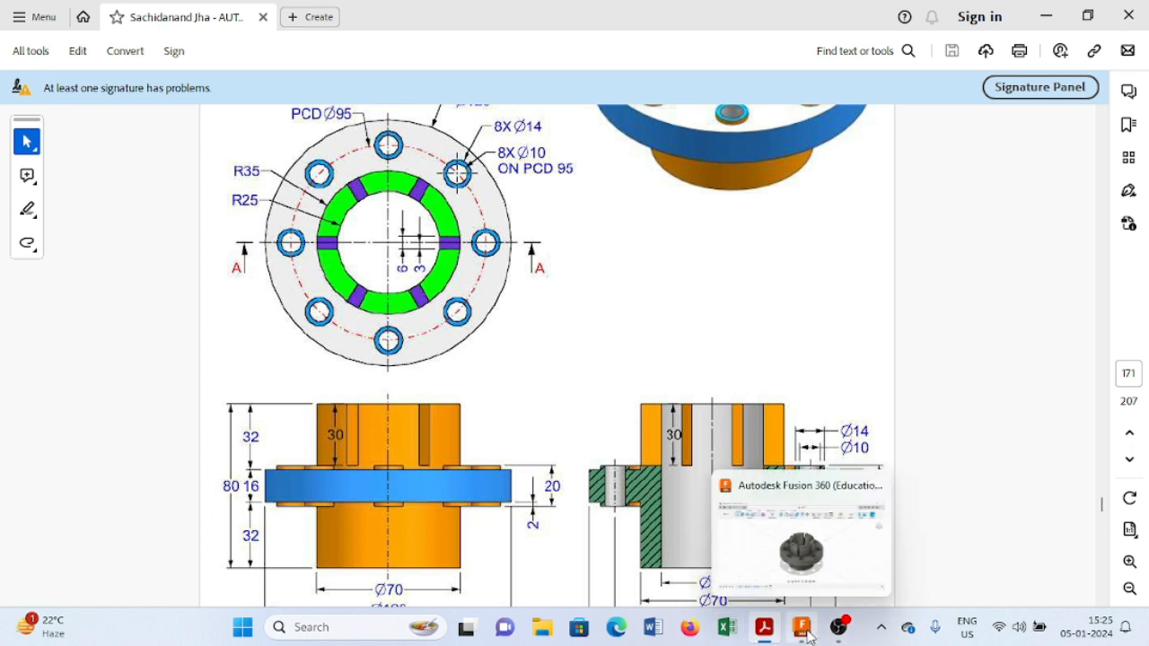
scroll(669, 333, "up", 3)
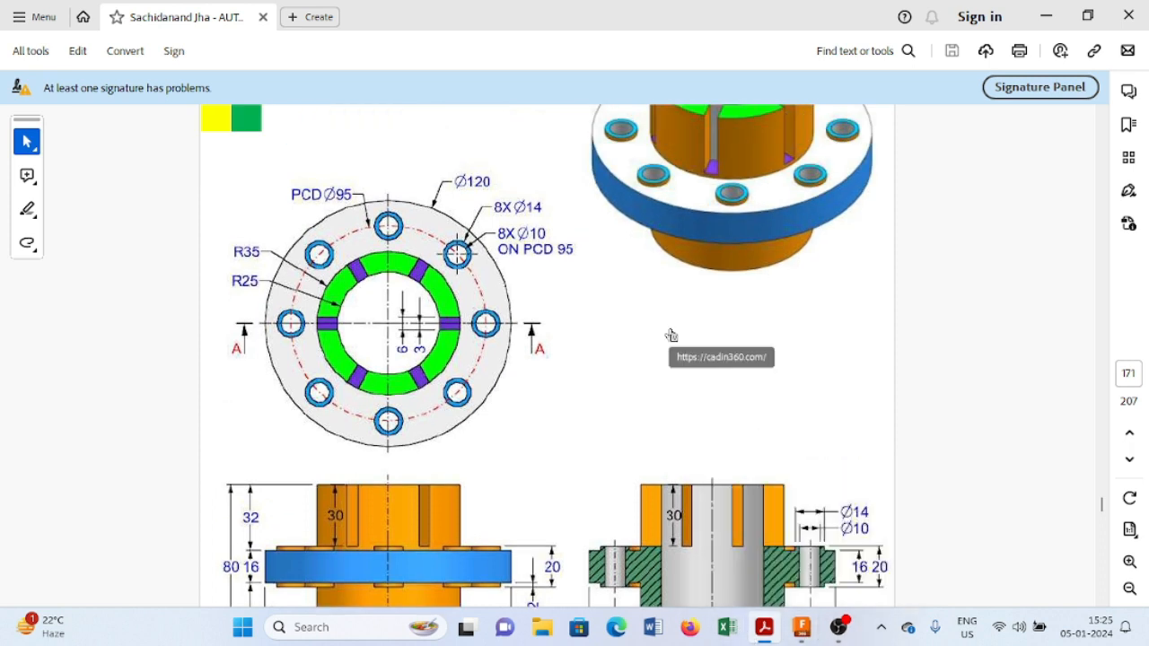
scroll(671, 371, "down", 1)
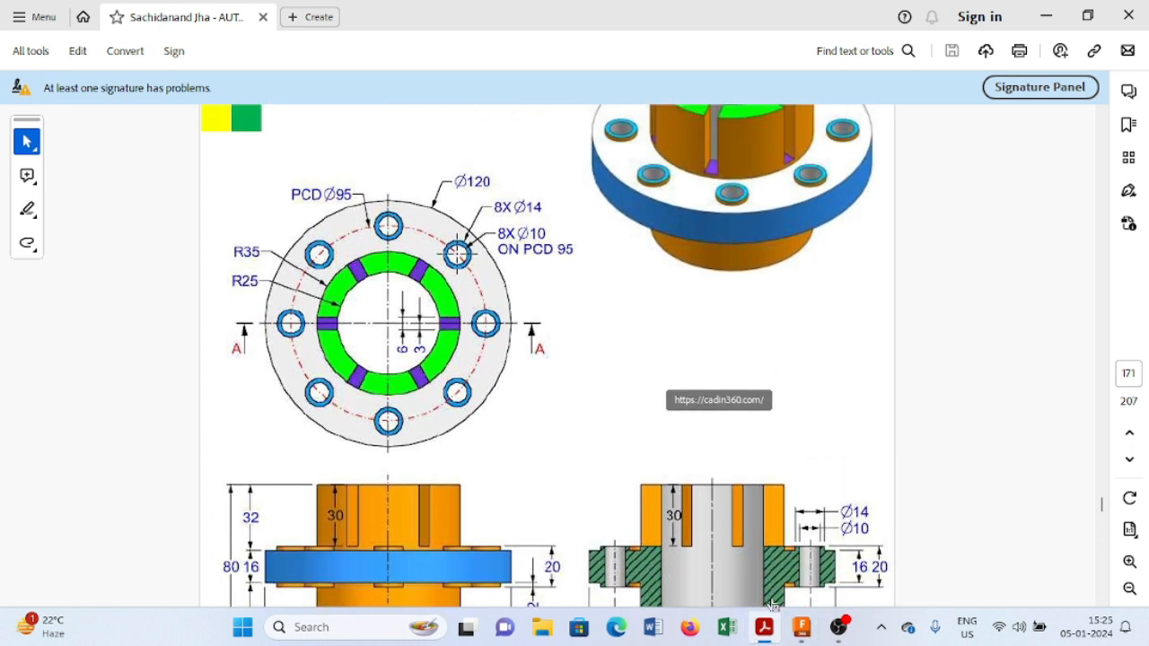
left_click(802, 627)
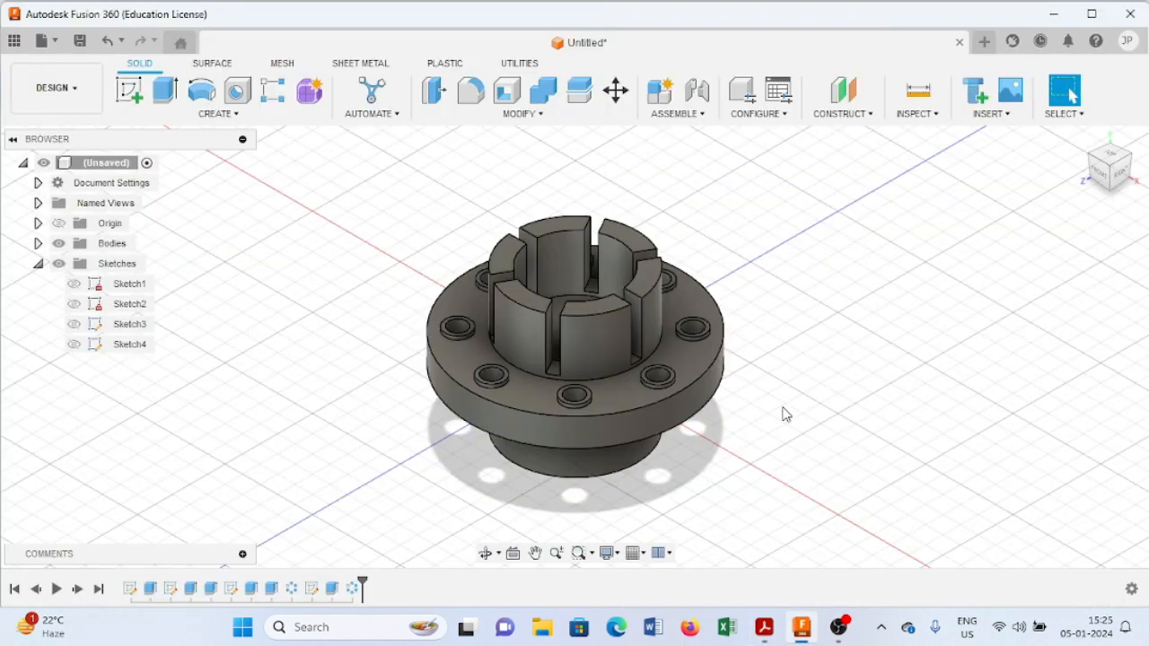
middle_click_drag(780, 411, 728, 323, "shift")
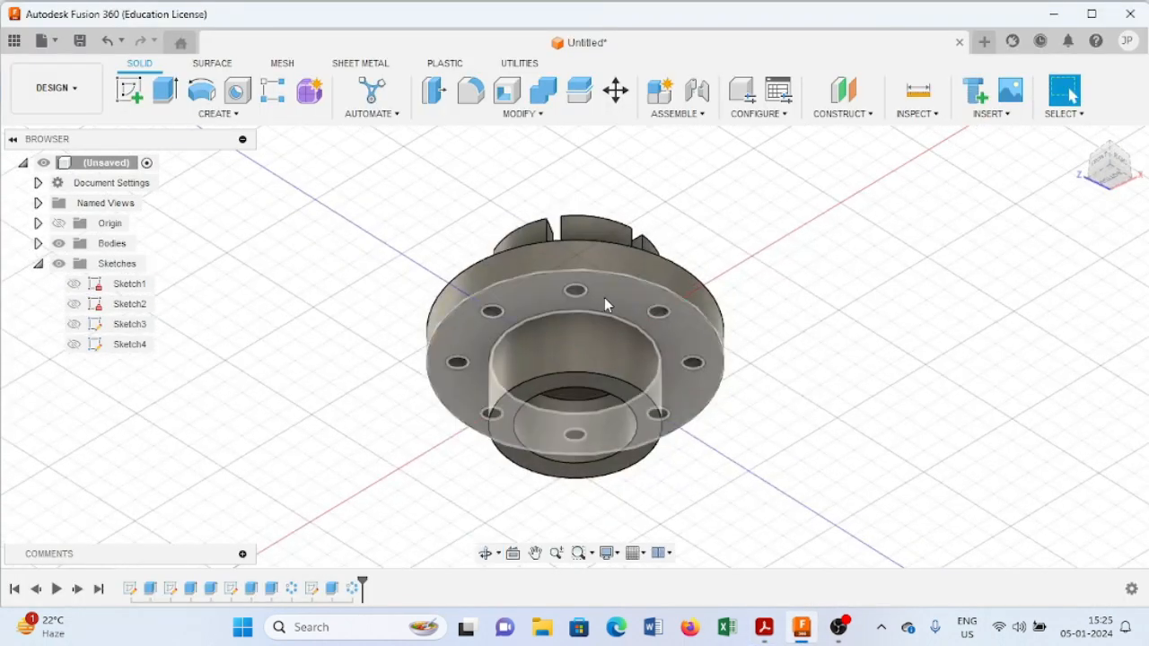
left_click(503, 305)
left_click(131, 95)
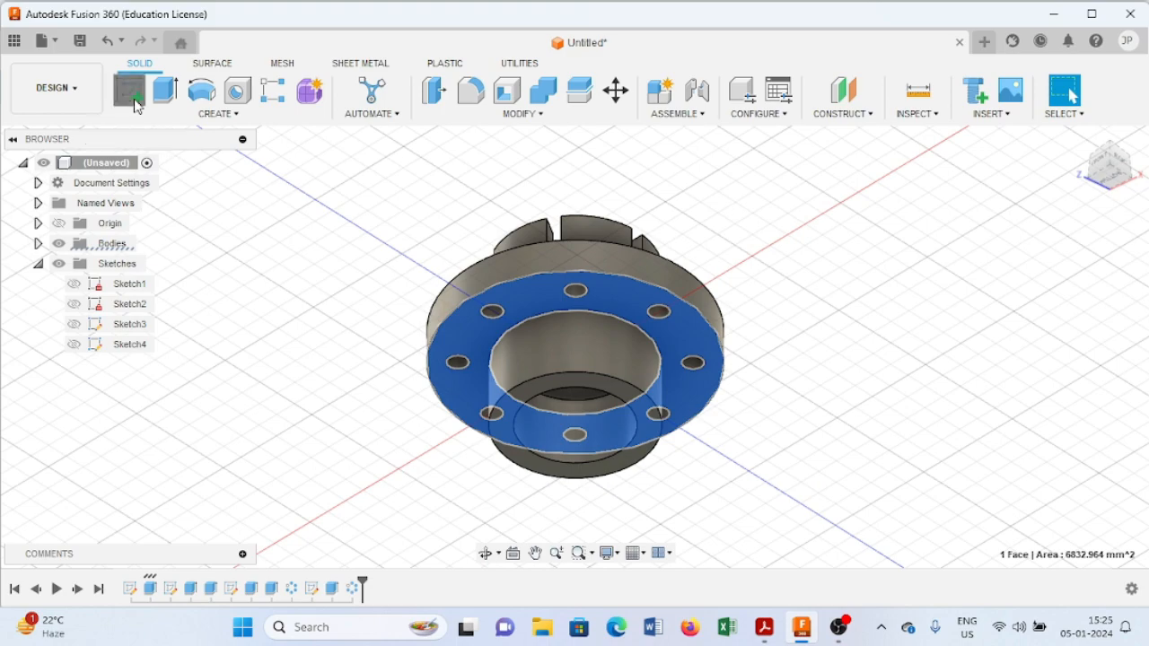
- Check the ring diameter in the PDF drawing and sketch a 14 mm circle centred on one bolt hole on the flange's underside
left_click(764, 626)
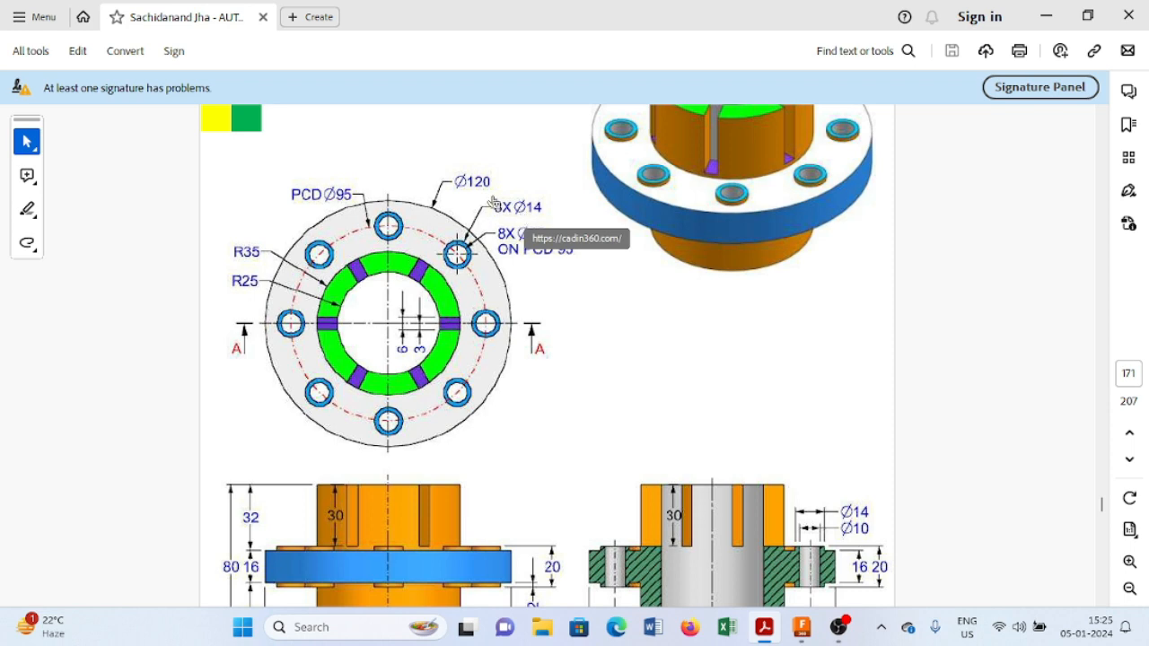
left_click(802, 627)
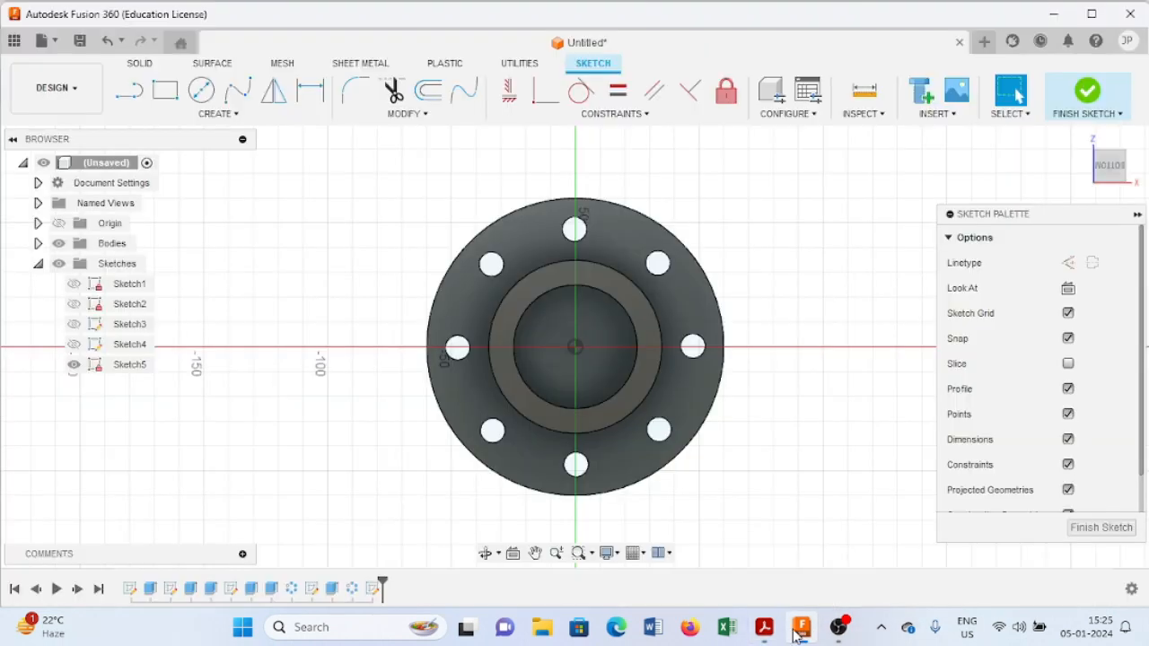
left_click(201, 90)
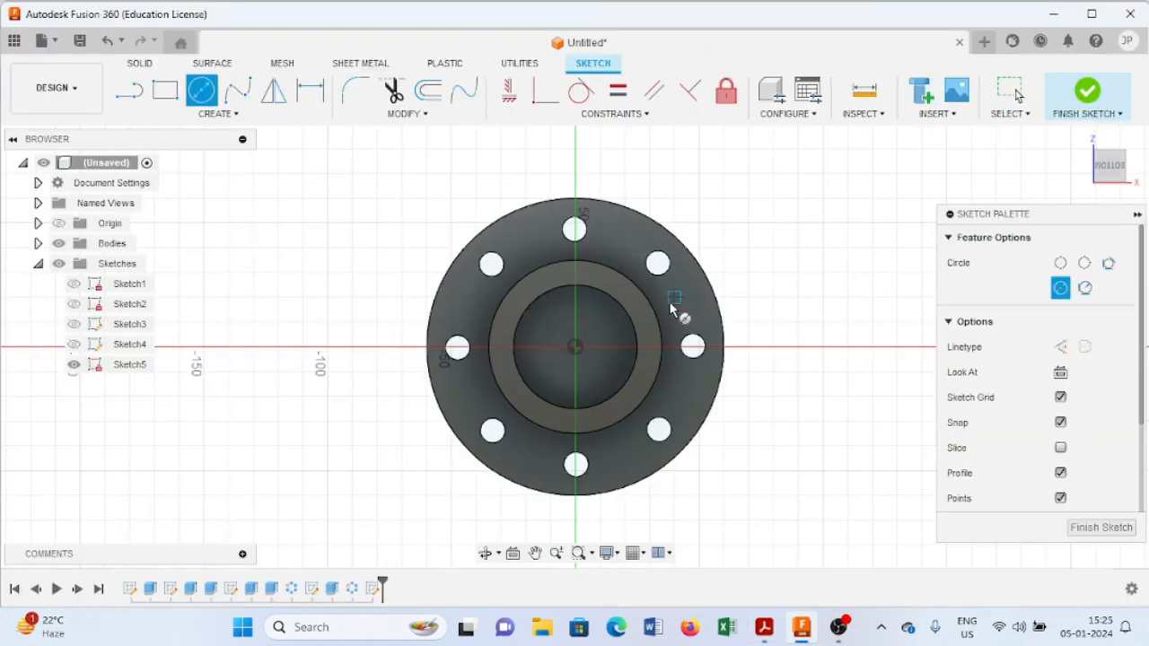
left_click(658, 263)
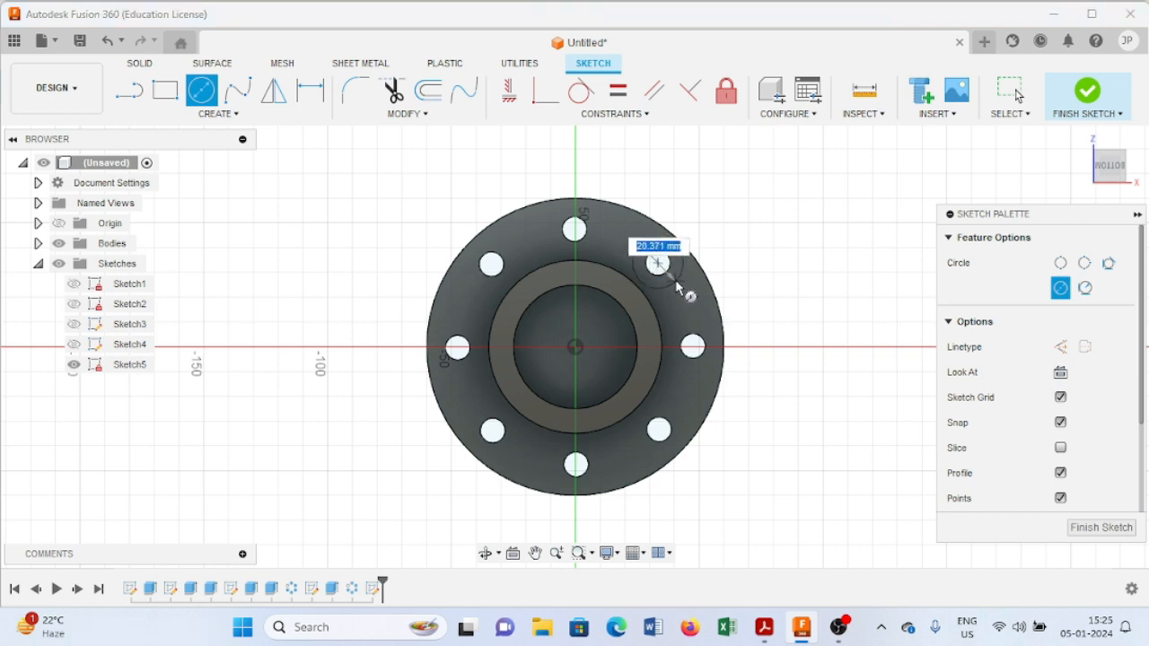
type("14")
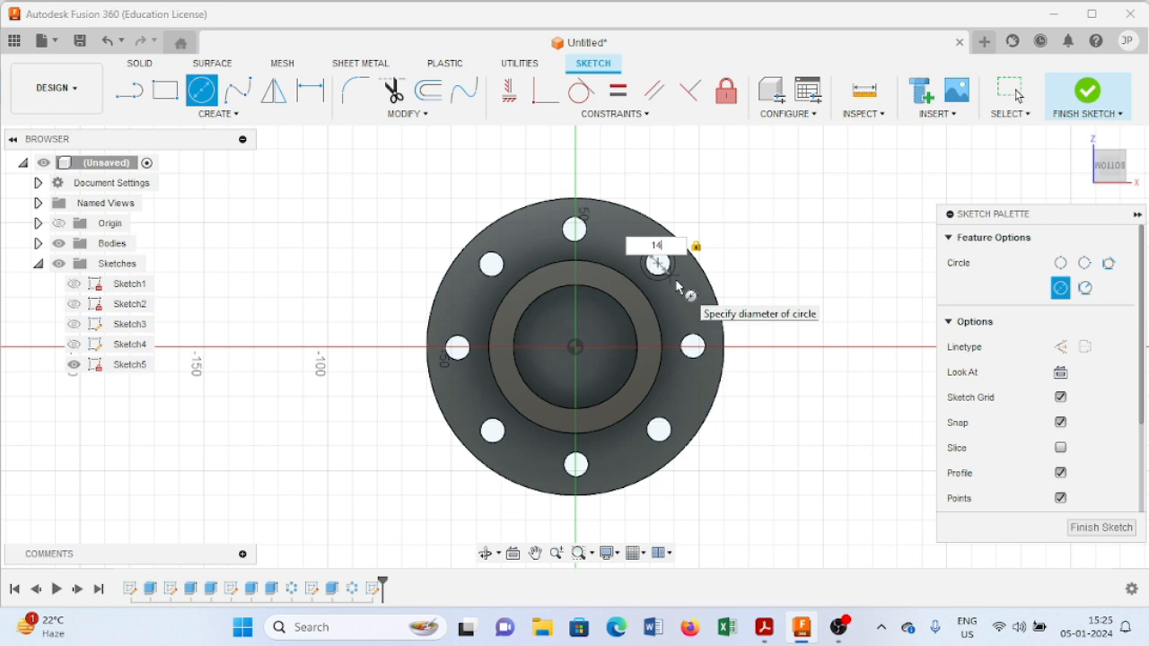
key("Return")
key("Escape")
scroll(705, 301, "up", 2)
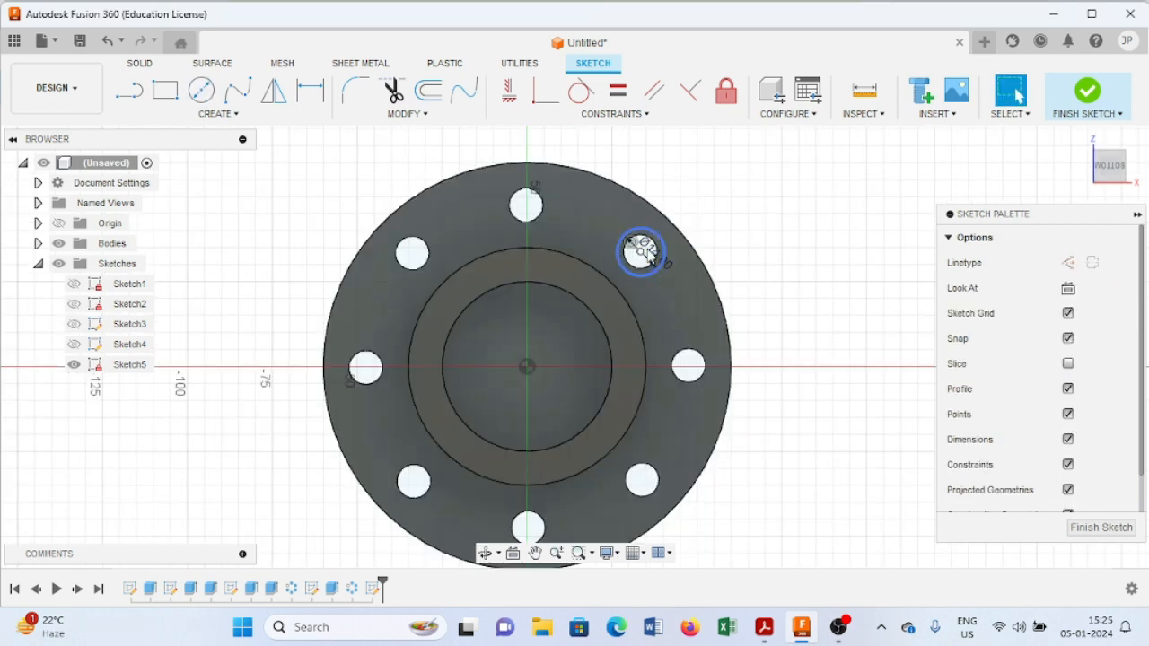
scroll(662, 256, "up", 2)
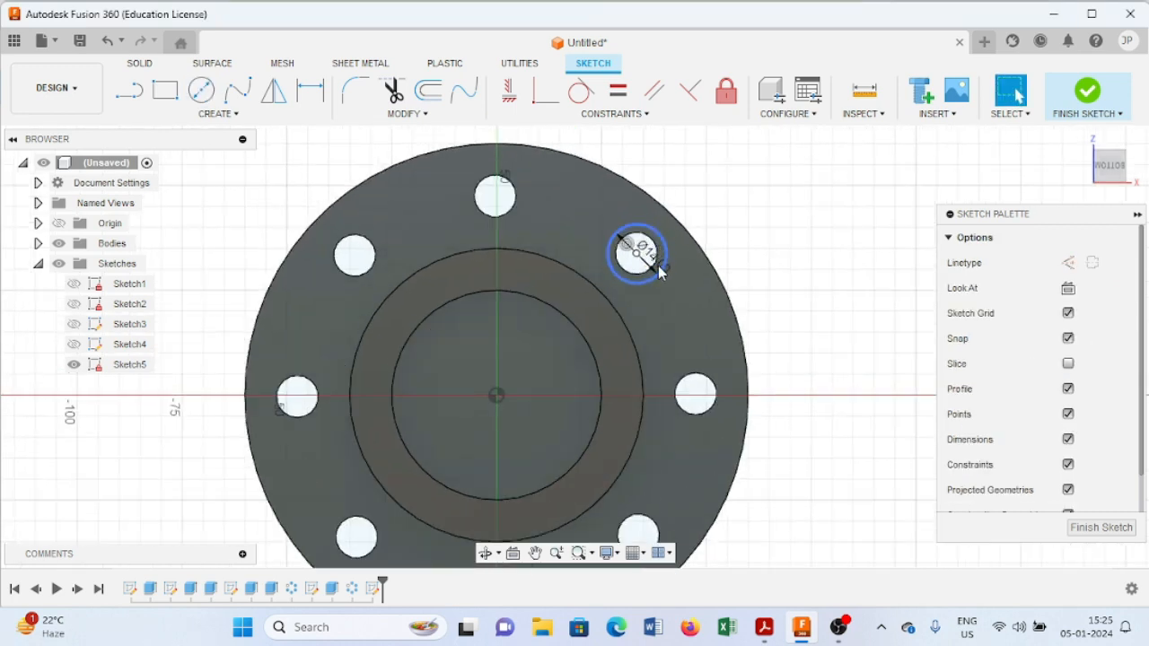
left_click(1105, 97)
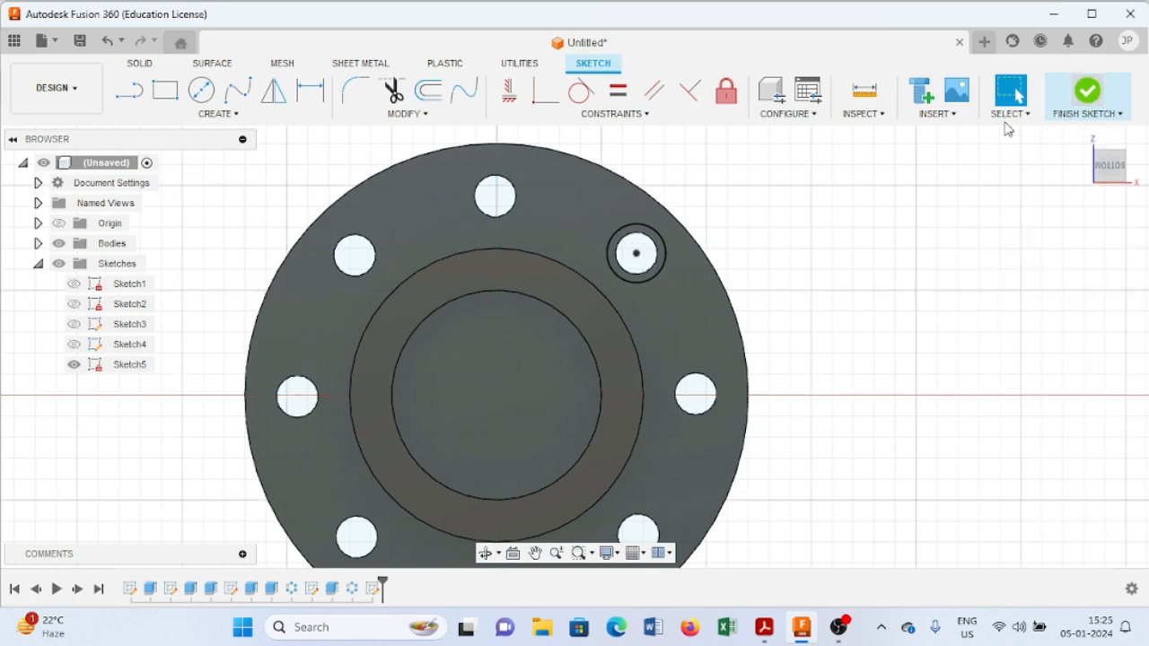
- Extrude the ring profile around the bolt hole 2 mm from the flange's underside, joining it to the body
left_click(660, 265)
scroll(659, 261, "up", 2)
left_click(581, 242)
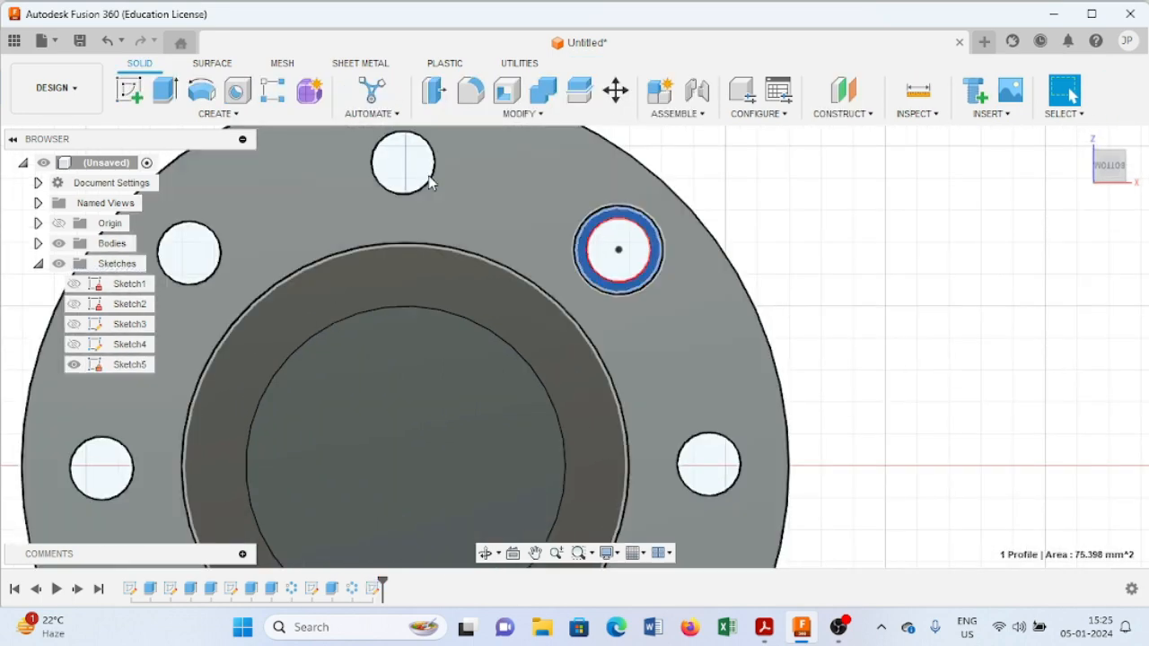
left_click(165, 90)
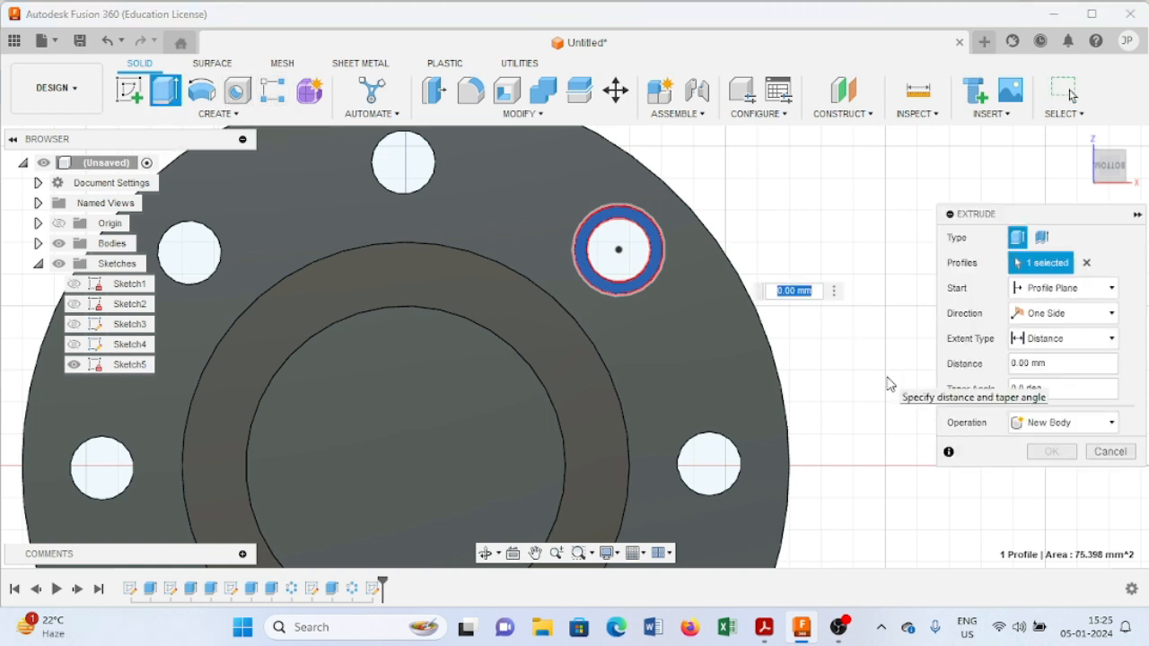
type("2")
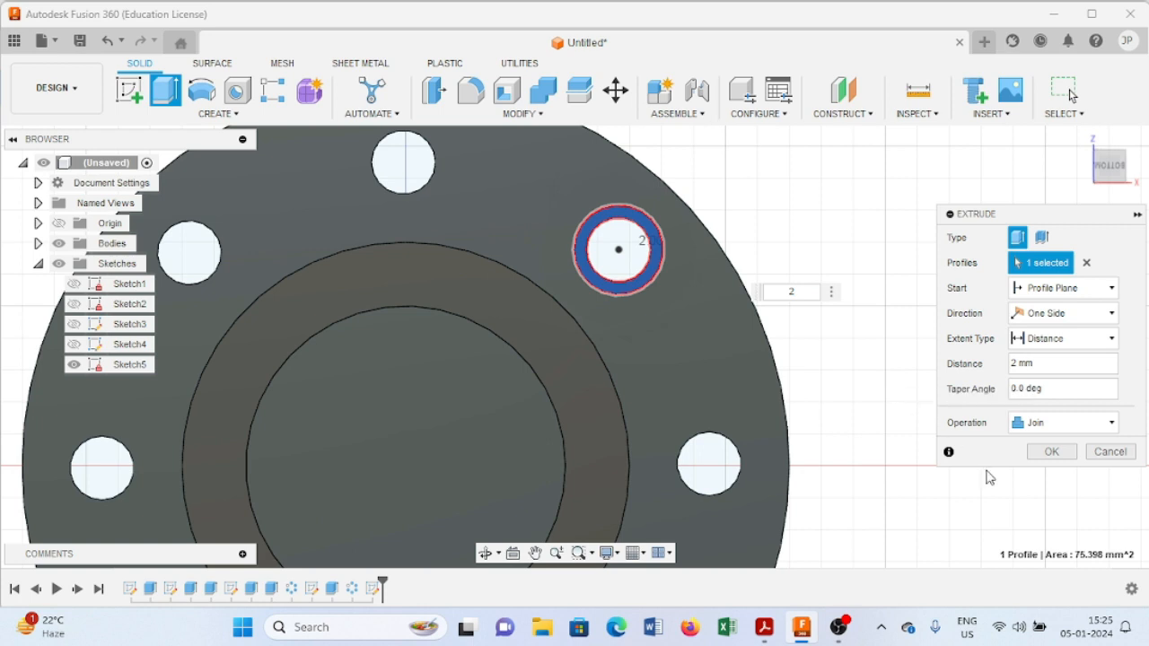
left_click(1039, 447)
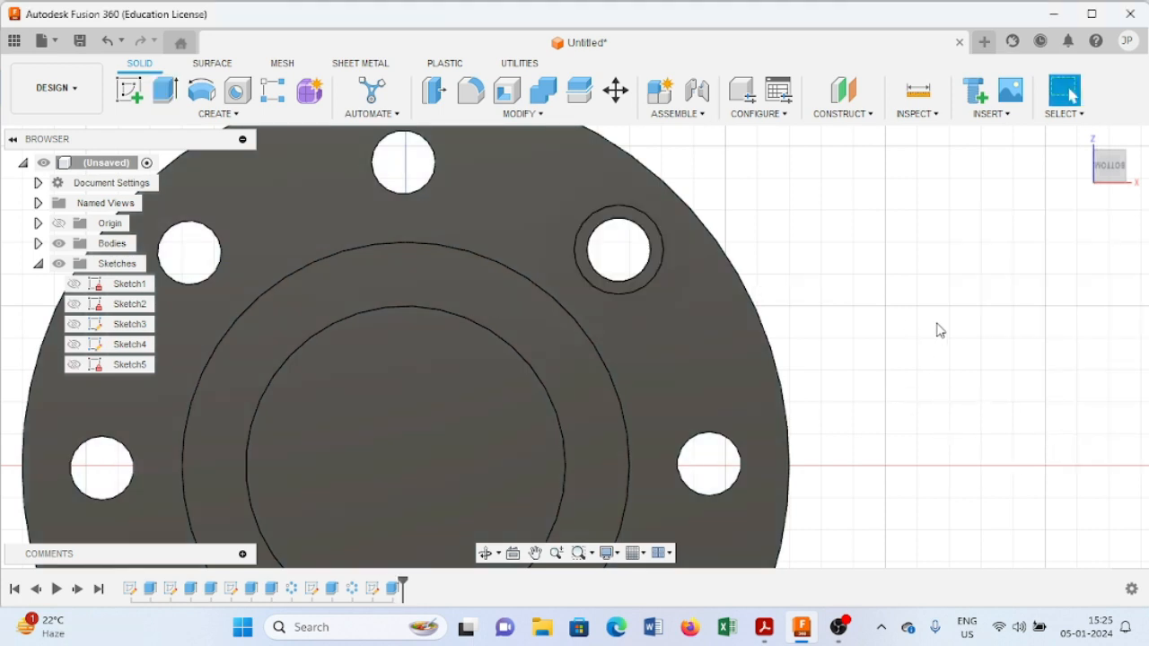
- Pattern the raised ring feature on the flange's underside around the hub's vertical centre axis with a quantity of 8
scroll(936, 330, "down", 3)
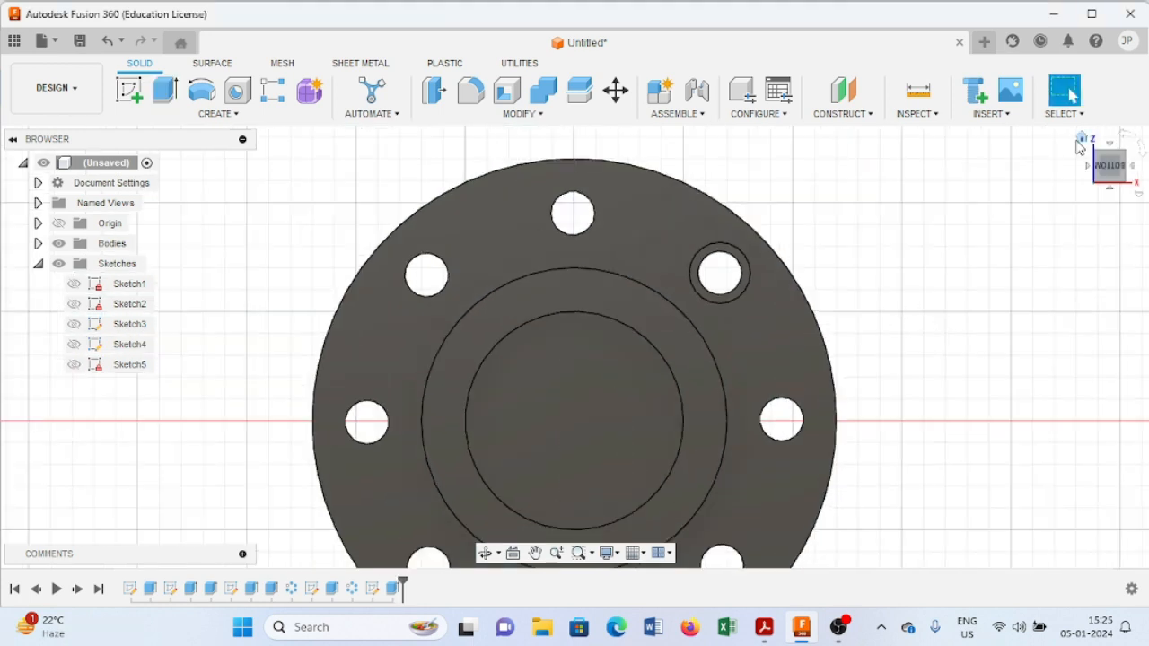
left_click(1081, 139)
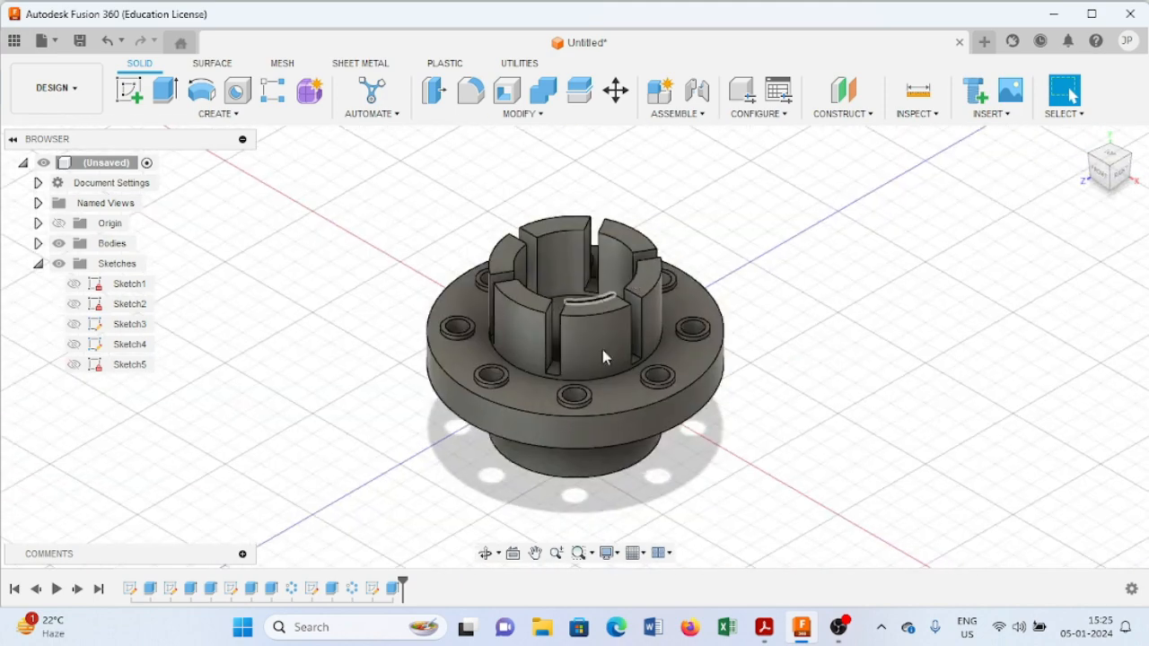
middle_click_drag(855, 410, 835, 260, "shift")
left_click(226, 114)
mouse_move(207, 456)
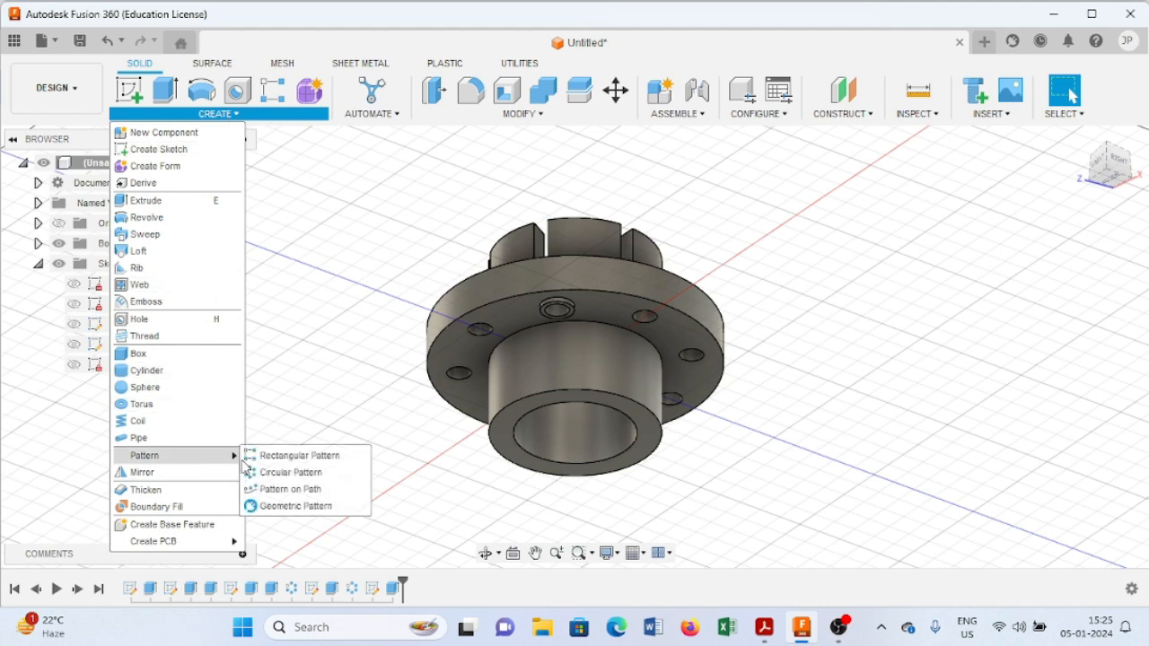
left_click(283, 473)
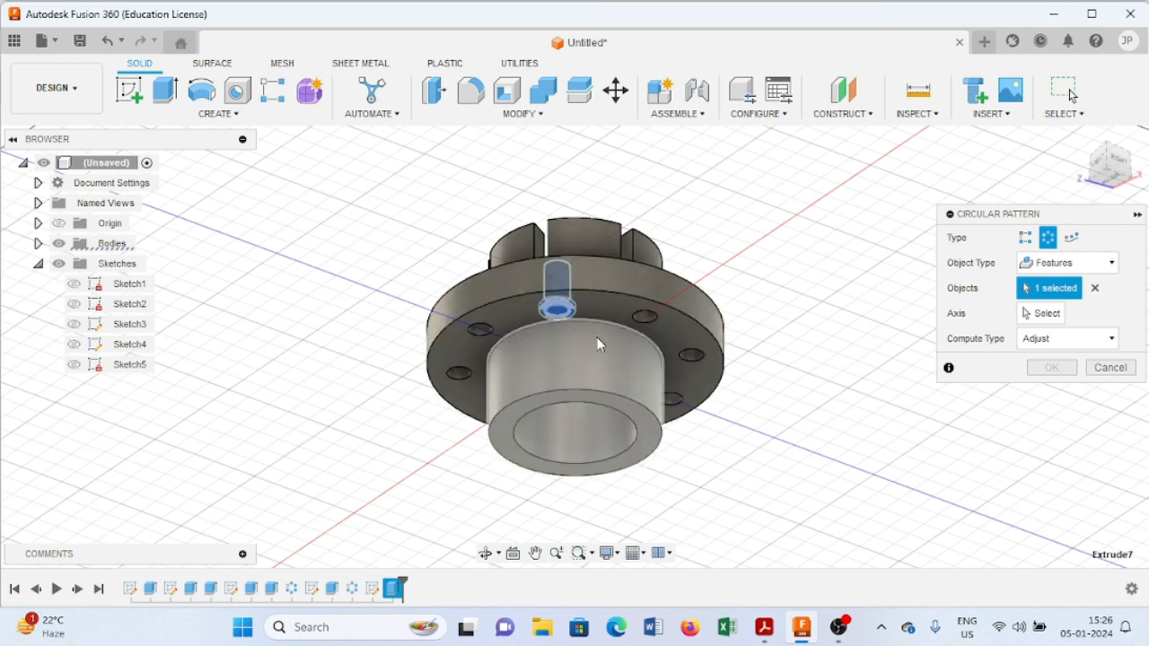
left_click(1058, 319)
middle_click_drag(838, 392, 829, 323, "shift")
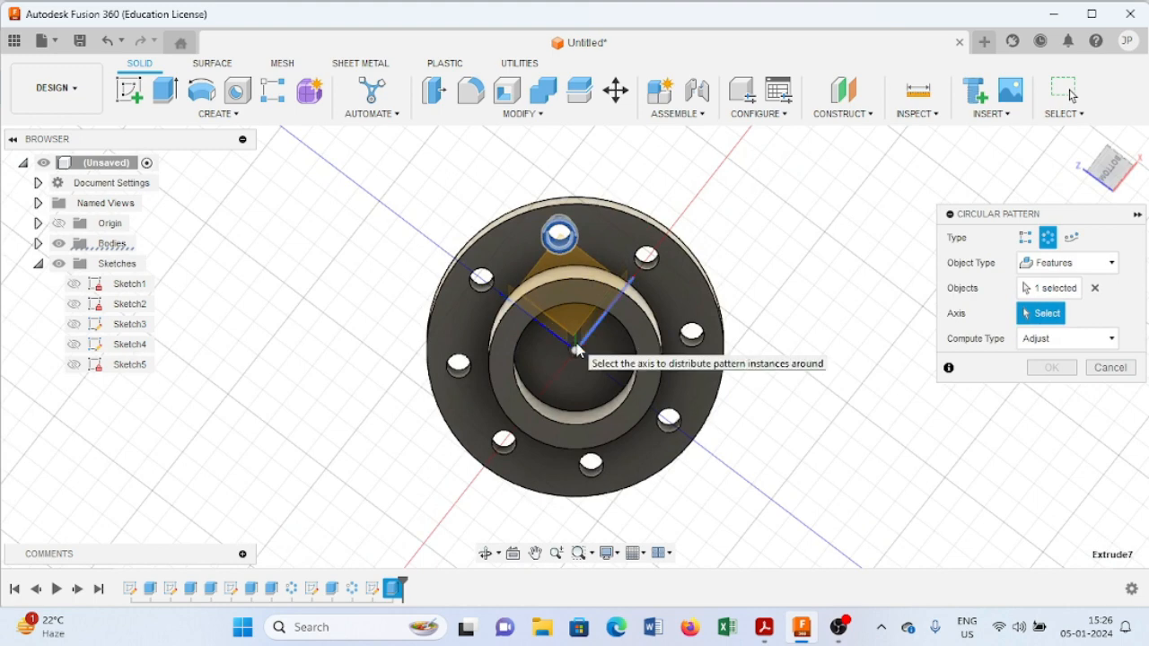
scroll(575, 350, "up", 5)
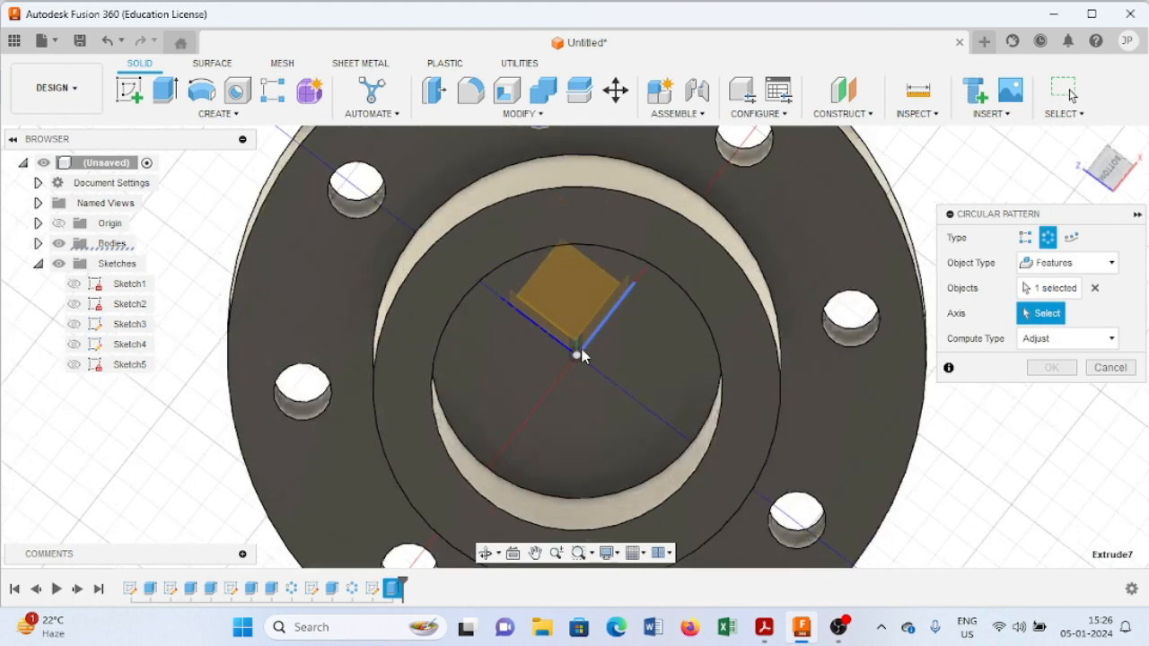
left_click(576, 356)
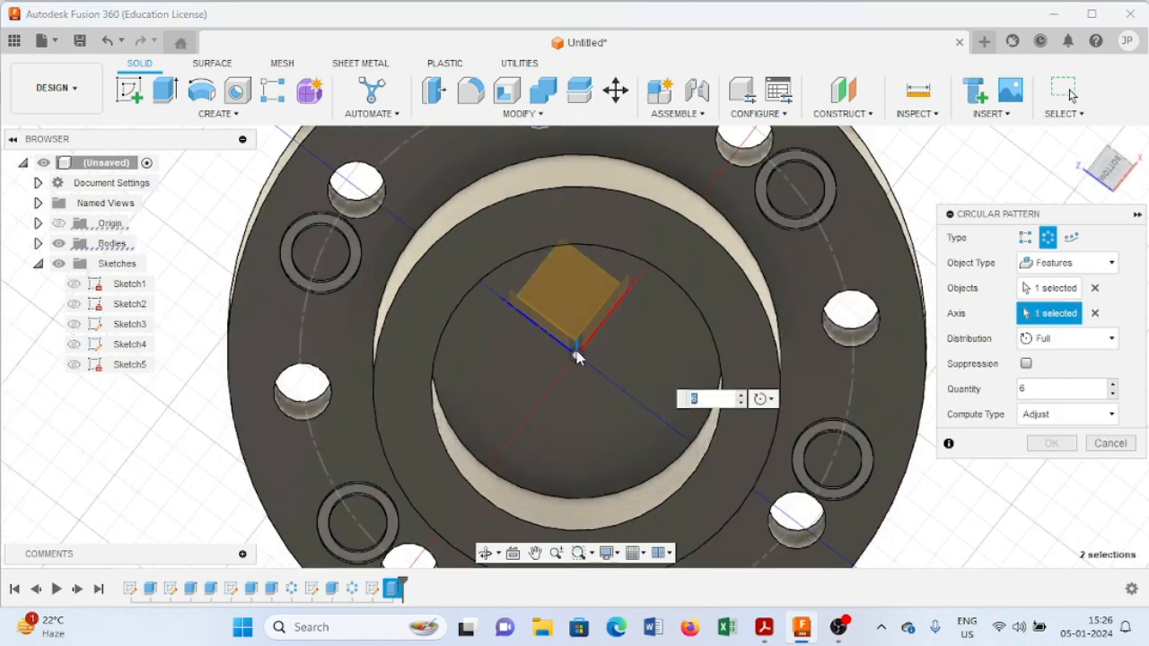
left_click(1056, 390)
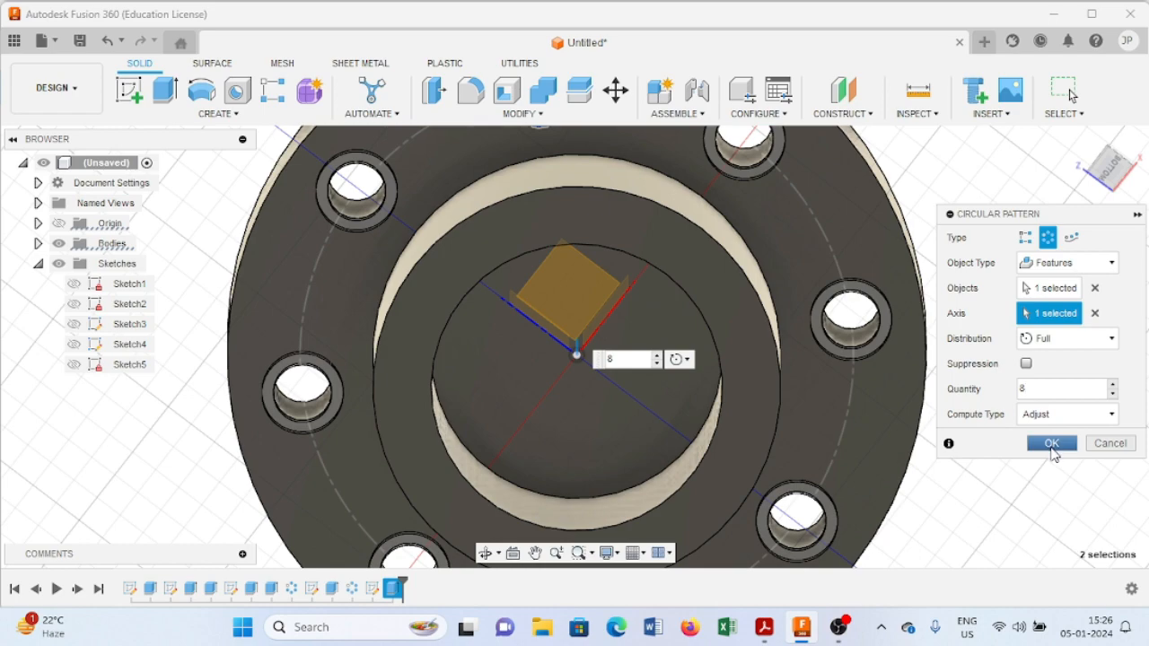
left_click(1051, 443)
- Compare the hub's bore with the PDF drawing and cut the solid disc blocking the bore with a -16 mm extrude
middle_click_drag(1010, 287, 962, 414, "shift")
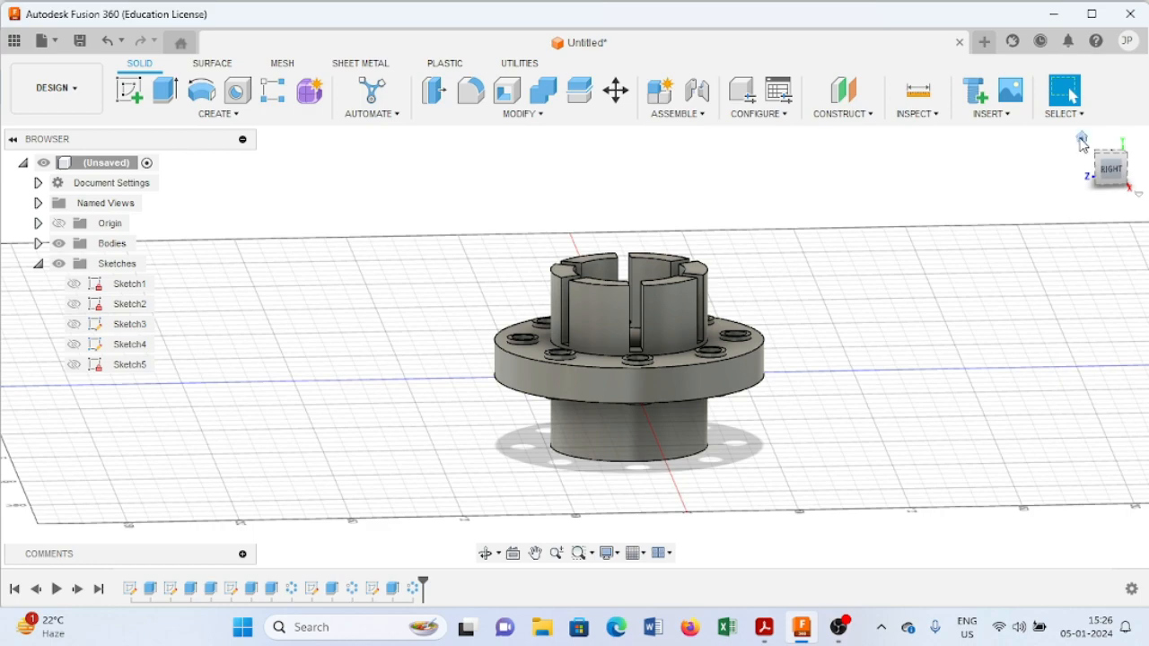
left_click(1081, 141)
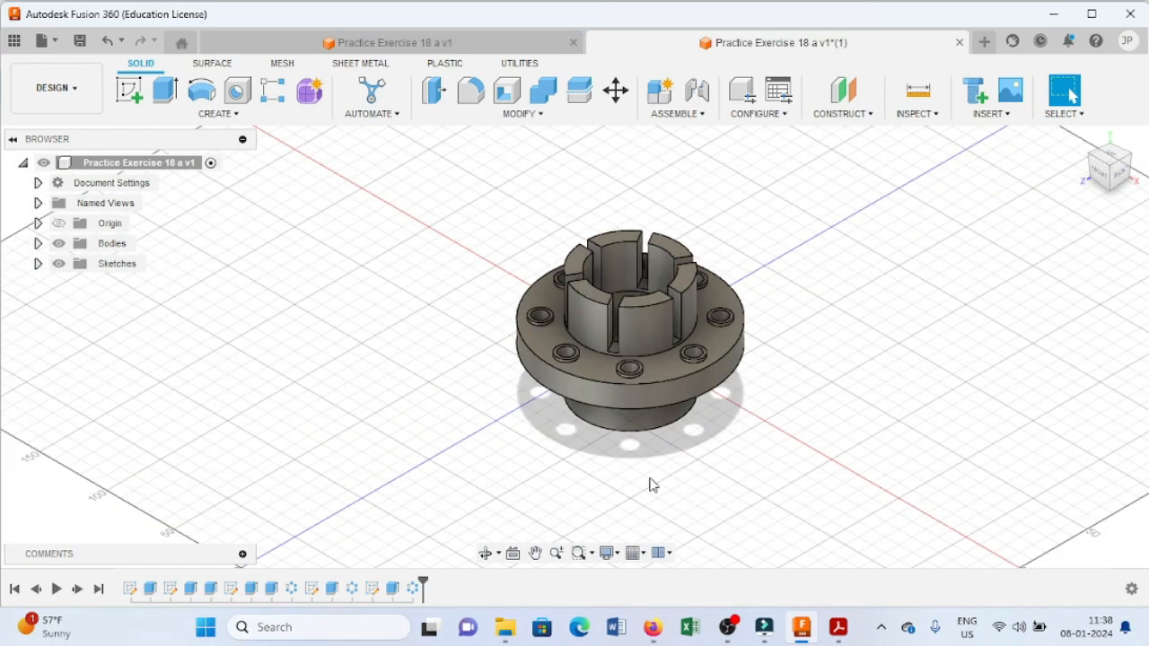
left_click(840, 629)
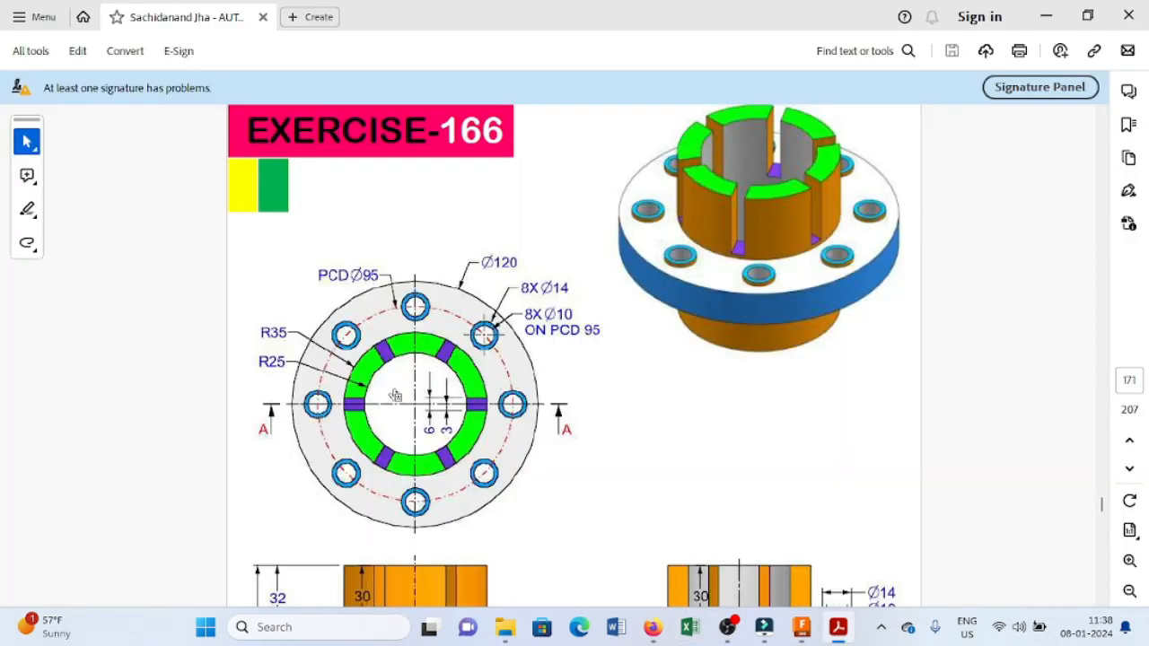
left_click(801, 628)
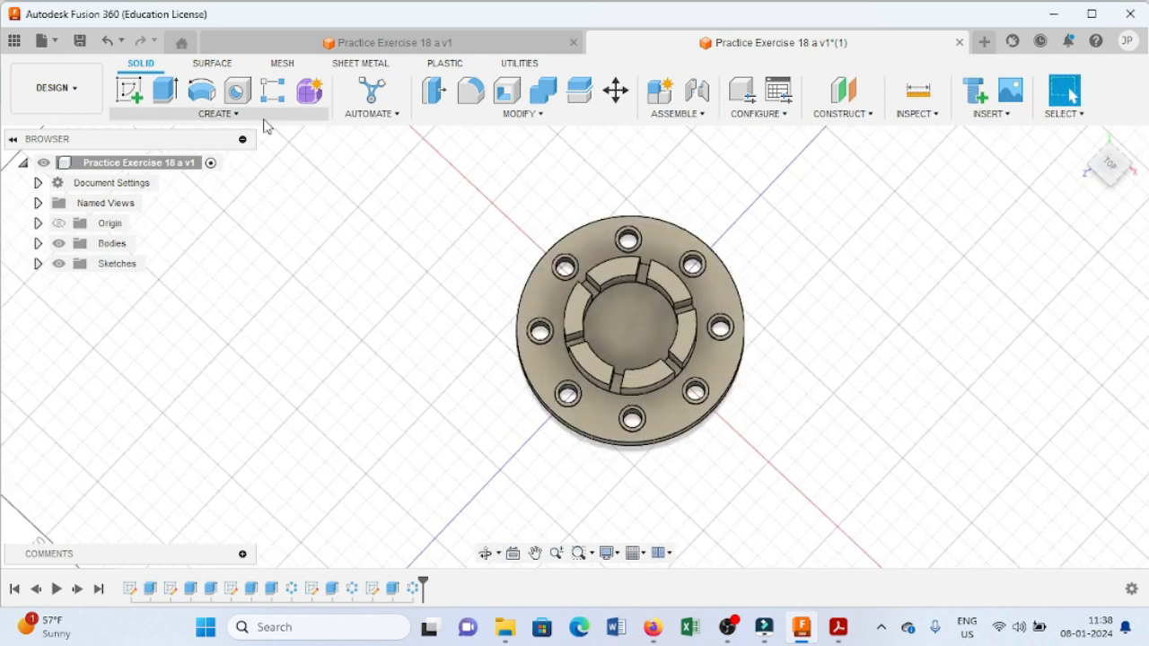
left_click(165, 91)
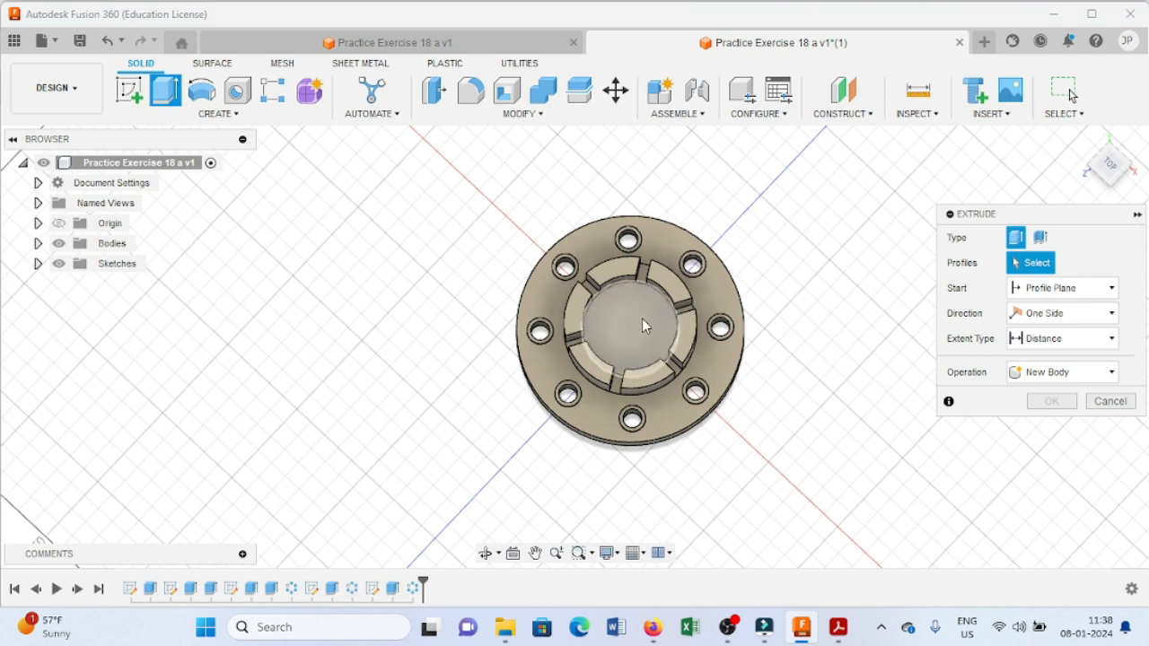
left_click(642, 319)
key("BackSpace")
type("-16")
key("Return")
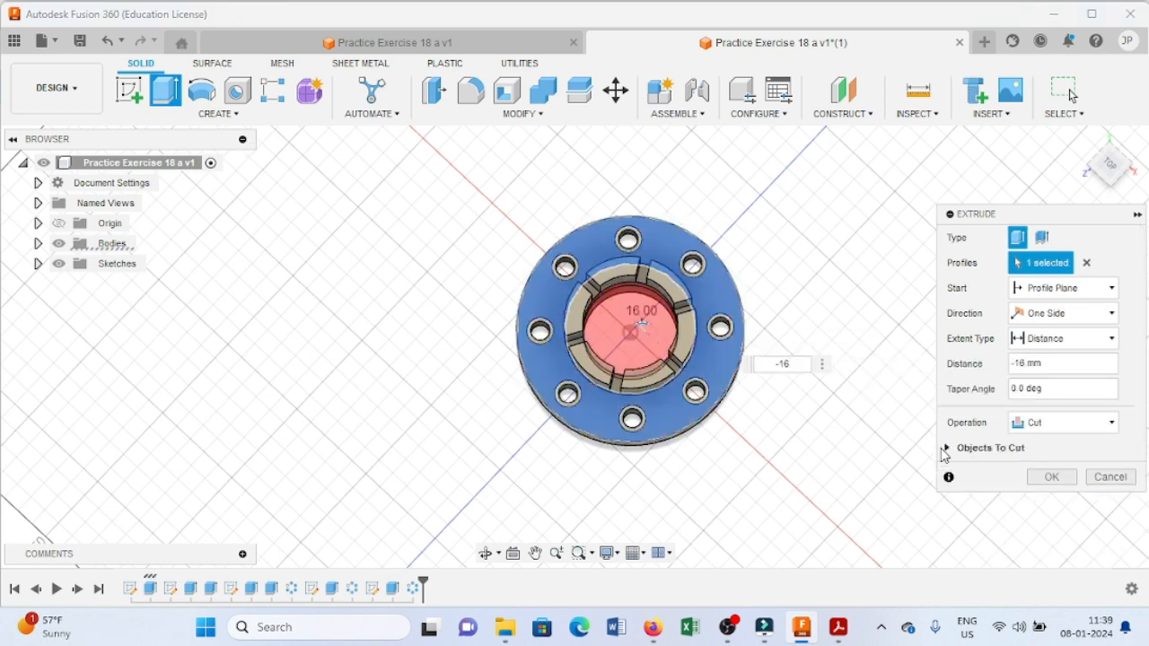
key("Return")
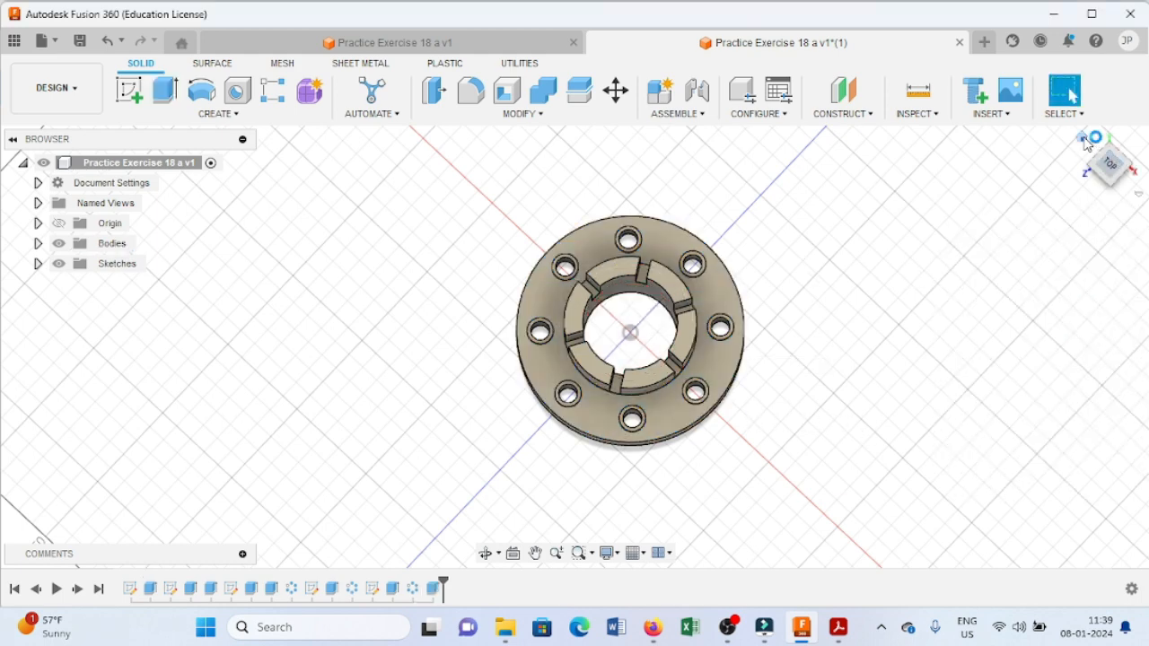
- Set appearances to apply to faces and paint the flange's rim Enamel Glossy (Blue) and its upper face Enamel Glossy (Yellow)
left_click(1084, 140)
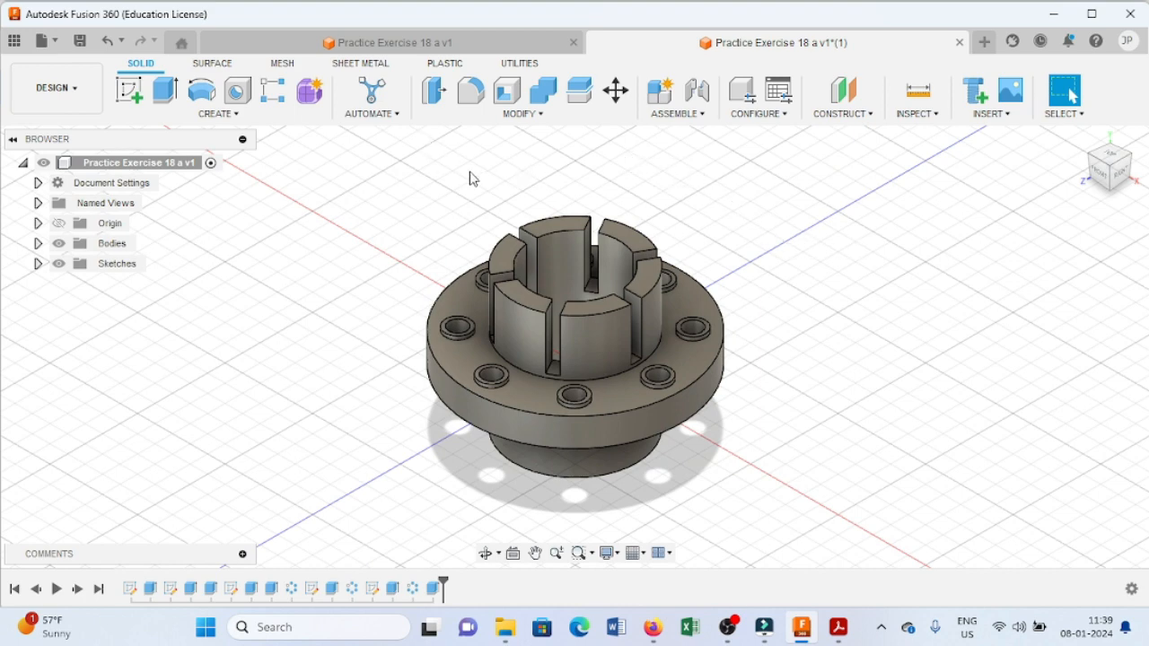
left_click(541, 117)
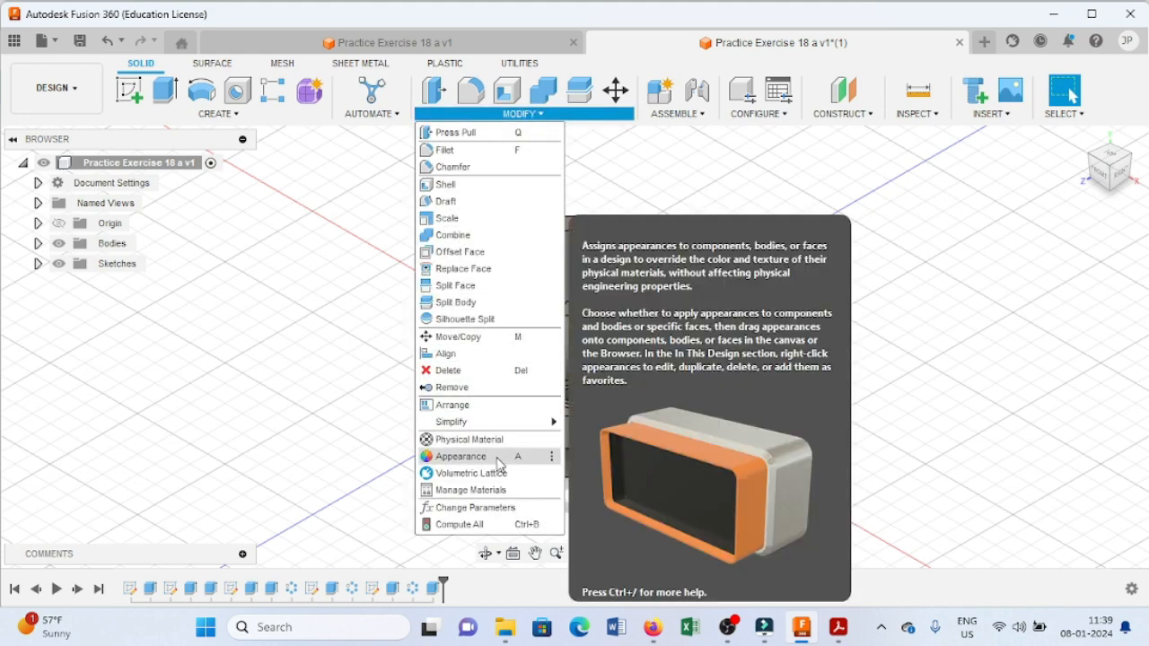
left_click(499, 458)
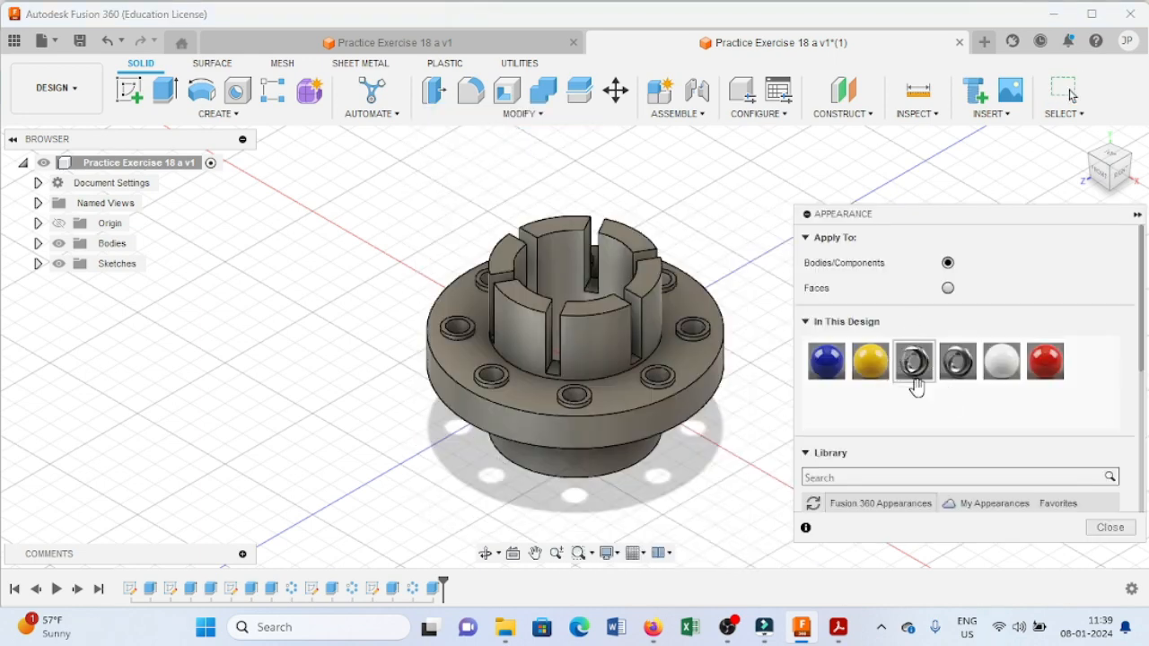
scroll(863, 406, "down", 2)
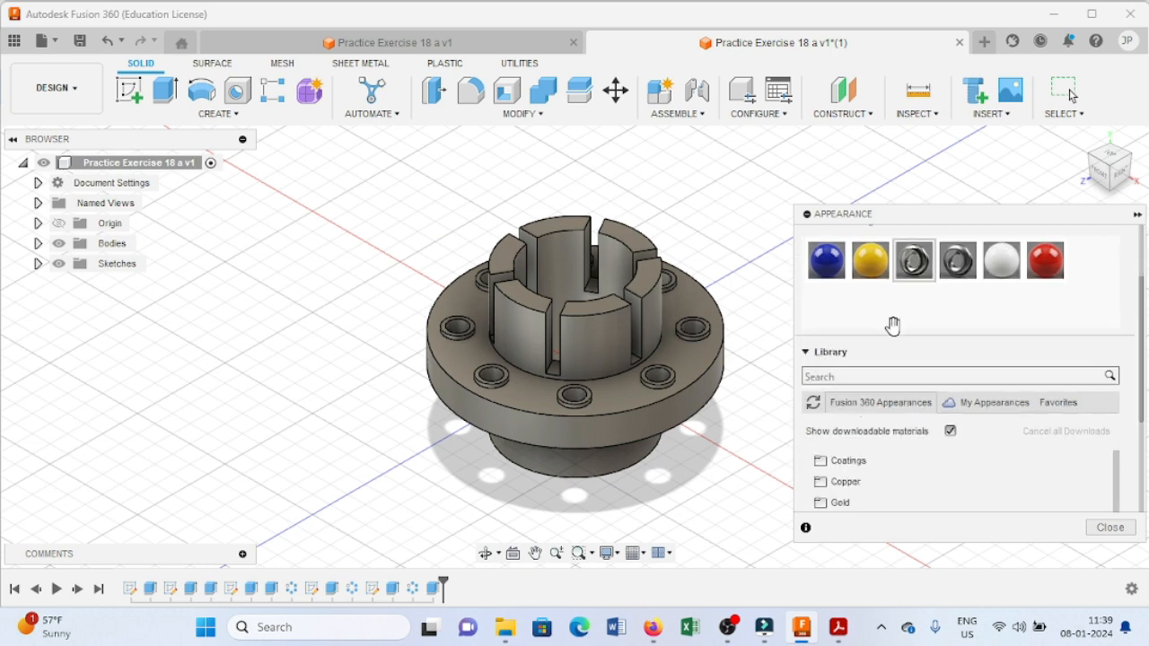
left_click_drag(914, 261, 643, 336)
scroll(885, 383, "up", 2)
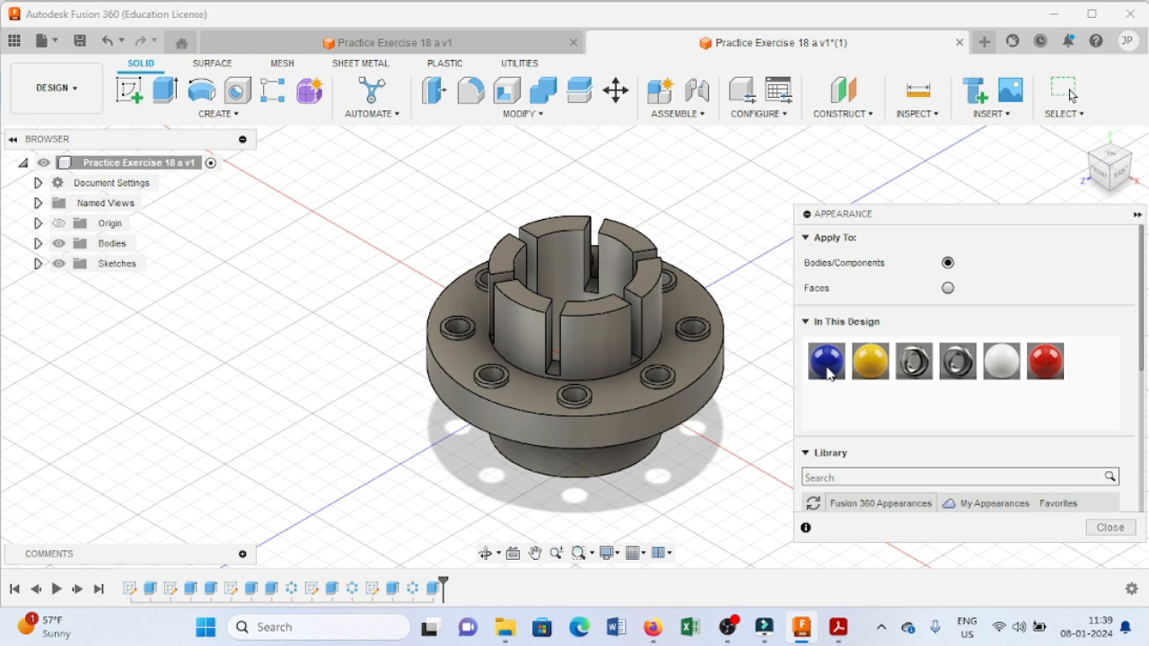
left_click(948, 288)
left_click_drag(825, 361, 688, 417)
left_click_drag(870, 366, 691, 368)
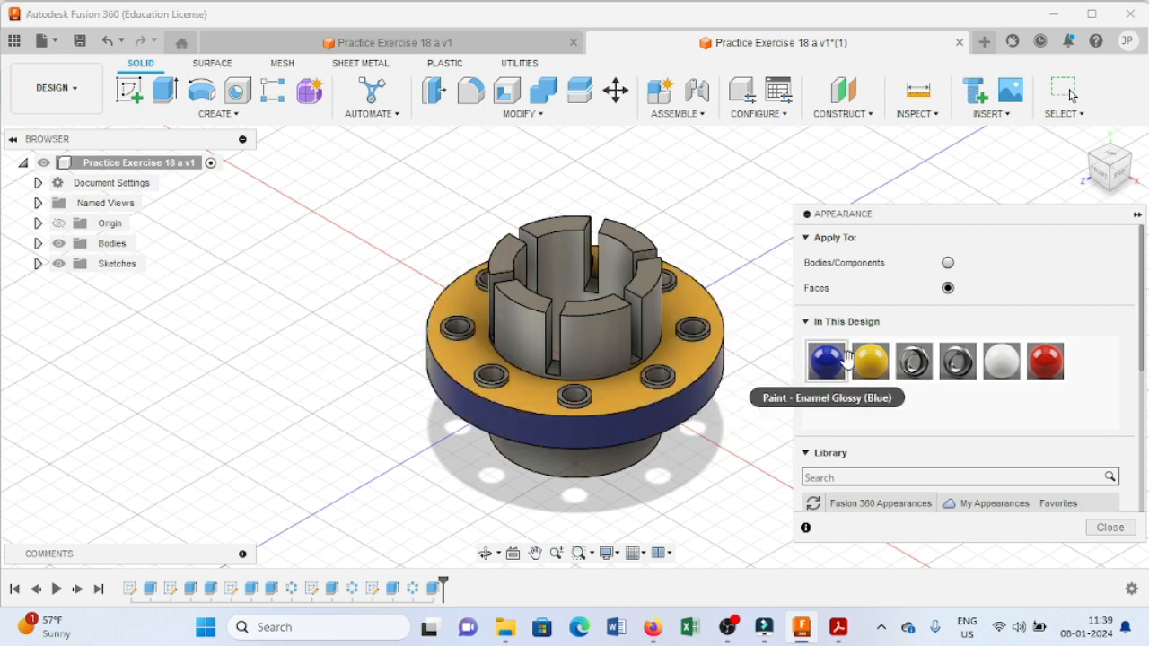
- Apply the red paint appearance to the hub's outer cylindrical faces and the yellow one to its inner bore faces
left_click_drag(1045, 361, 611, 341)
left_click_drag(874, 368, 570, 274)
middle_click_drag(713, 430, 674, 359, "shift")
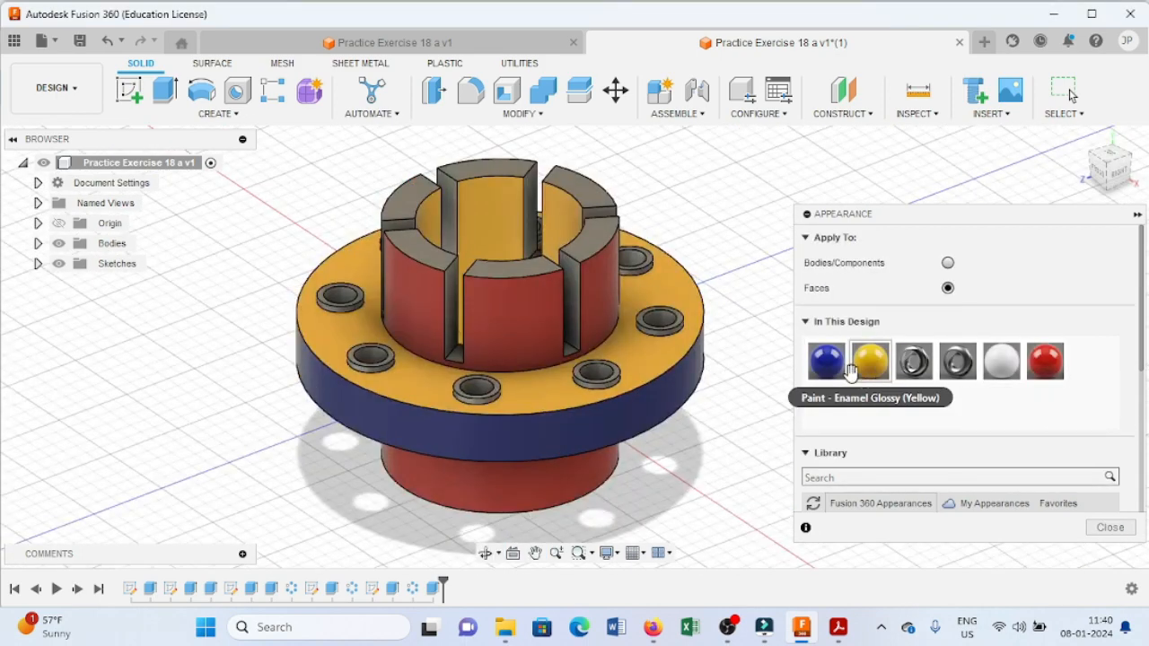
- Apply the Enamel Glossy (Blue) paint to the top end faces of the hub segments and finish assigning appearances
left_click_drag(826, 362, 418, 246)
left_click_drag(826, 362, 513, 270)
left_click_drag(825, 361, 579, 184)
left_click_drag(826, 362, 411, 197)
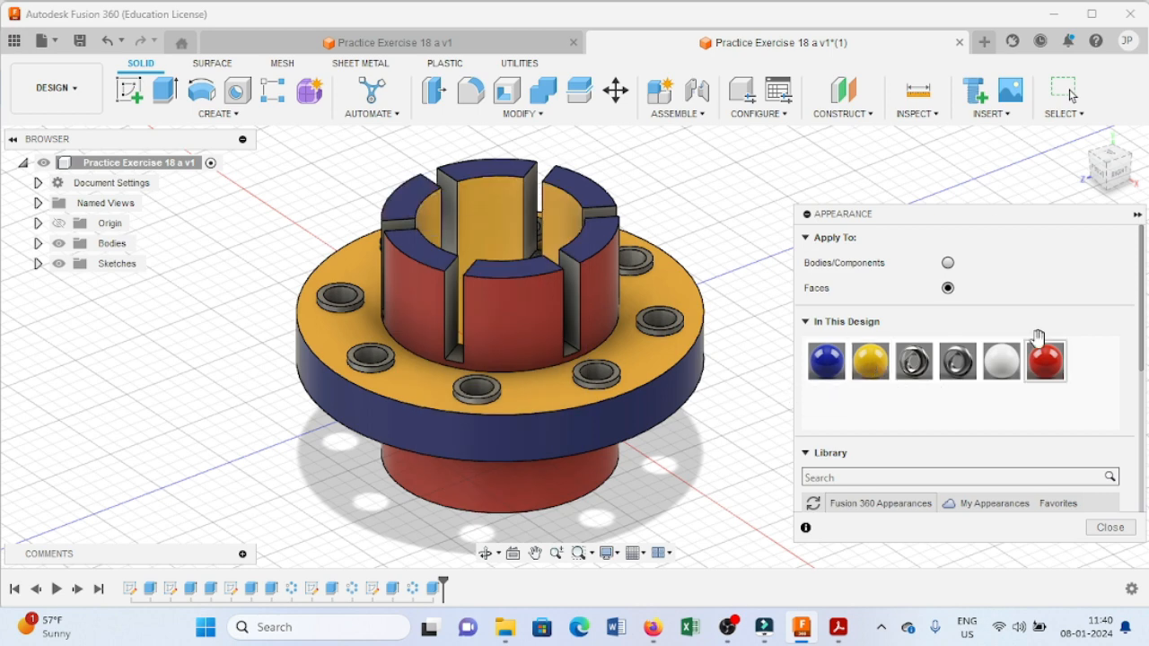
left_click(1110, 528)
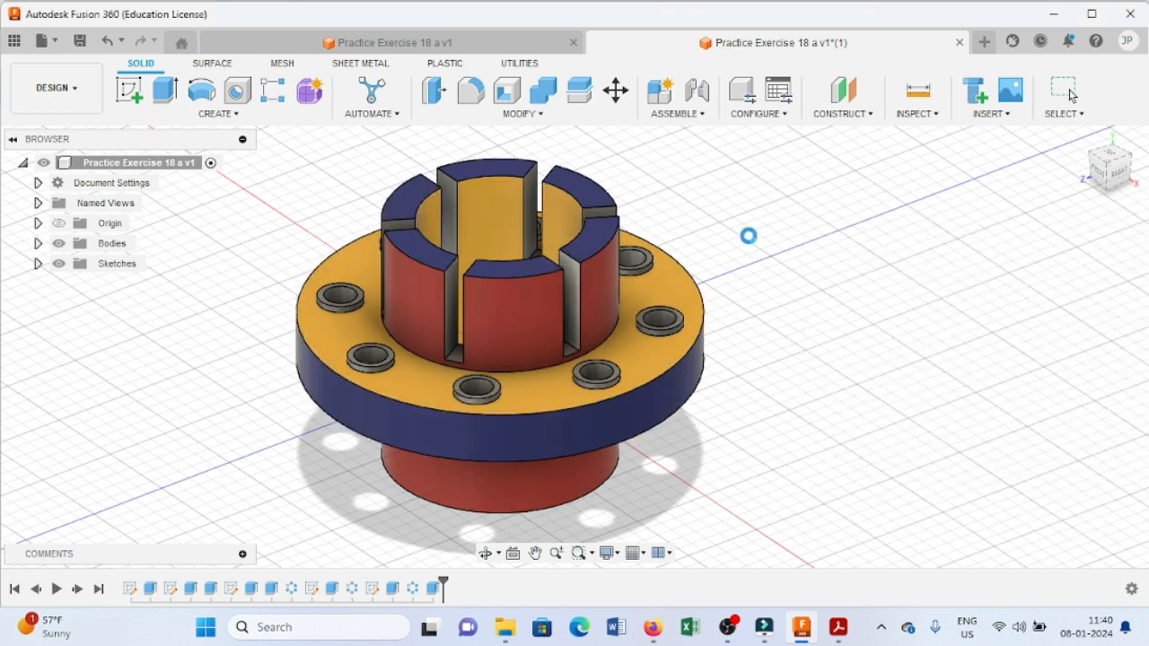